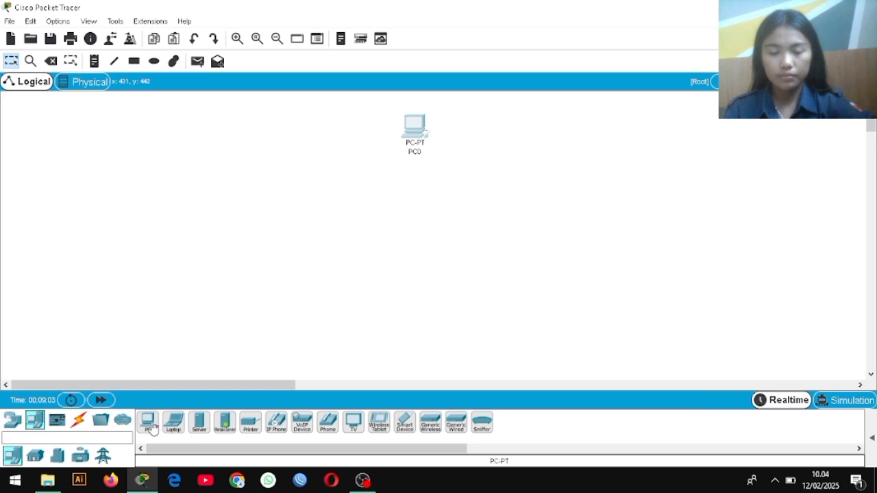
# Step: Place three more PCs around the workspace to form a diamond layout with the existing PC0
pyautogui.click(627, 233)
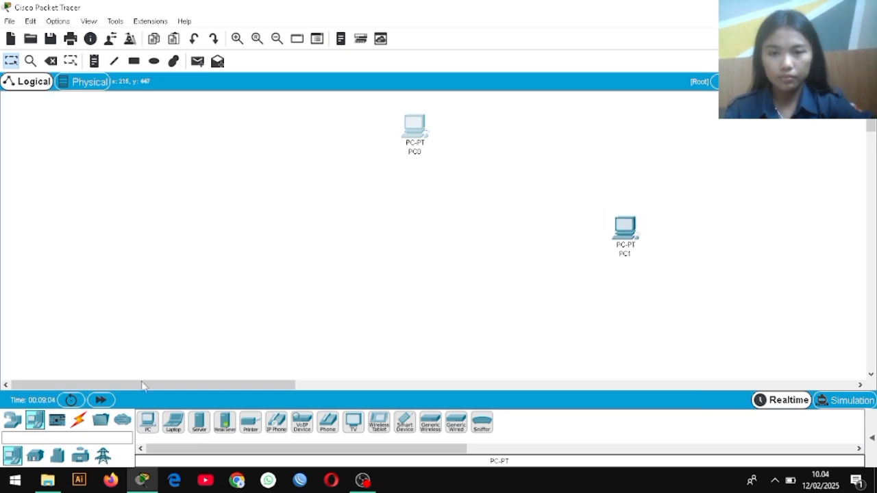
pyautogui.click(149, 423)
pyautogui.click(414, 358)
pyautogui.click(147, 423)
pyautogui.click(231, 238)
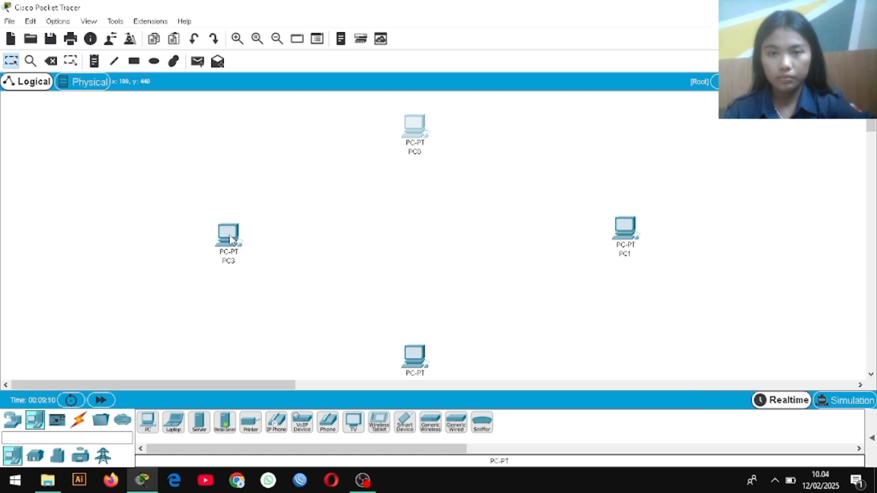
pyautogui.click(277, 39)
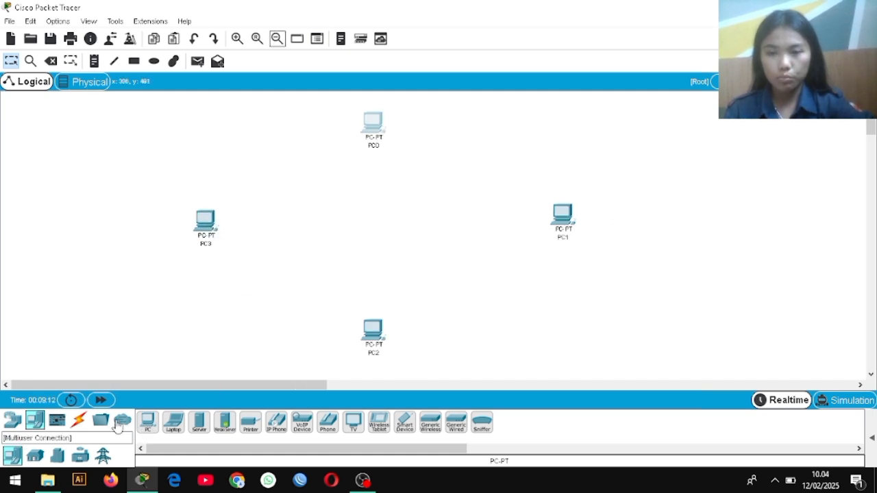
# Step: Add four PT-Switch devices, placing one on the inner side of each PC
pyautogui.click(35, 455)
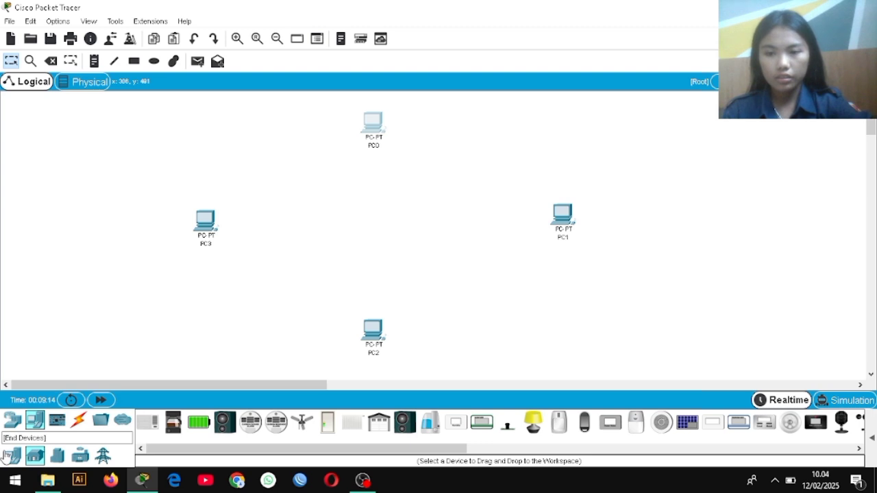
pyautogui.click(8, 456)
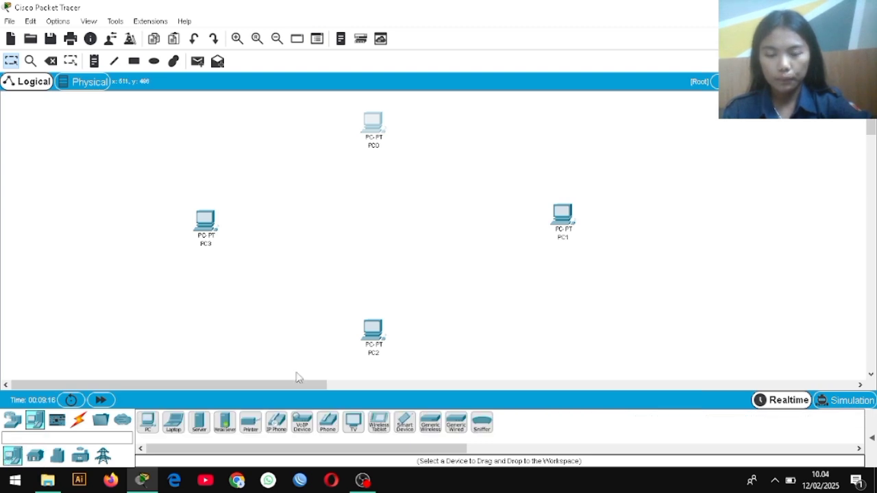
pyautogui.click(13, 420)
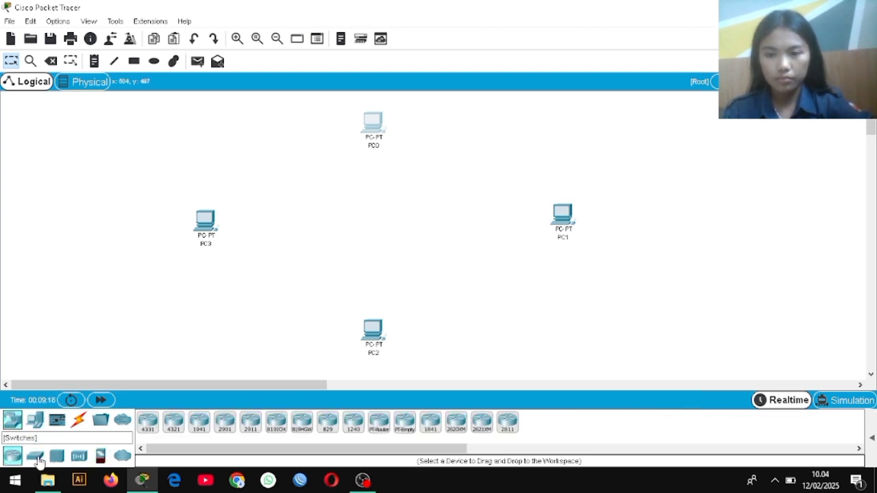
pyautogui.click(35, 457)
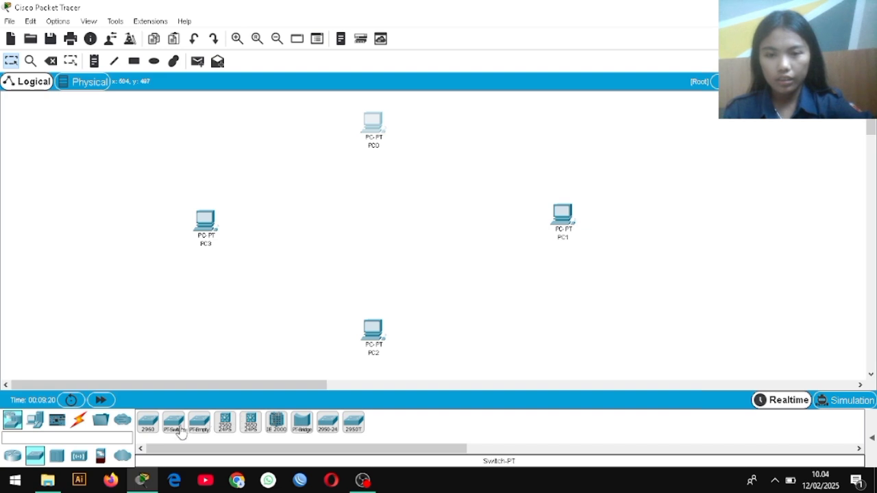
pyautogui.moveTo(175, 432); pyautogui.dragTo(381, 178)
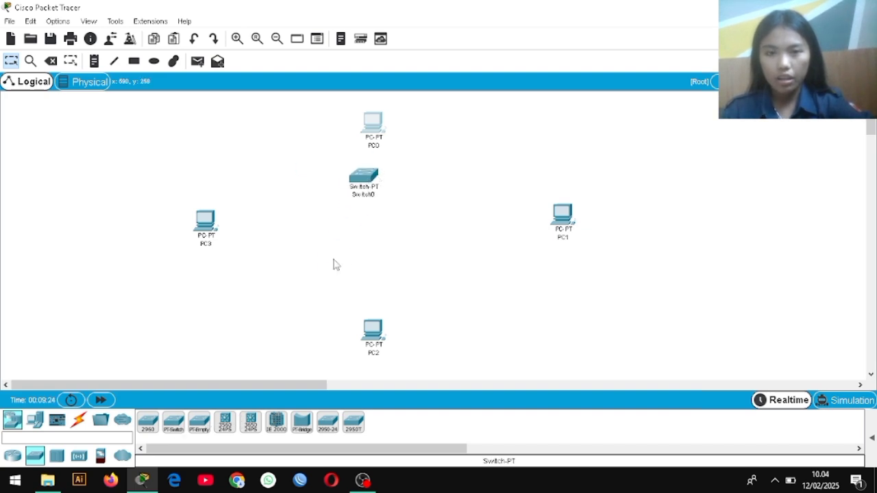
pyautogui.moveTo(176, 428); pyautogui.dragTo(507, 247)
pyautogui.moveTo(176, 430); pyautogui.dragTo(371, 303)
pyautogui.moveTo(167, 425); pyautogui.dragTo(256, 237)
# Step: Line up PC0, Switch0, Switch2 and PC2 in one vertical column, spreading them outward from the centre
pyautogui.moveTo(374, 140); pyautogui.dragTo(377, 124)
pyautogui.moveTo(363, 190); pyautogui.dragTo(371, 163)
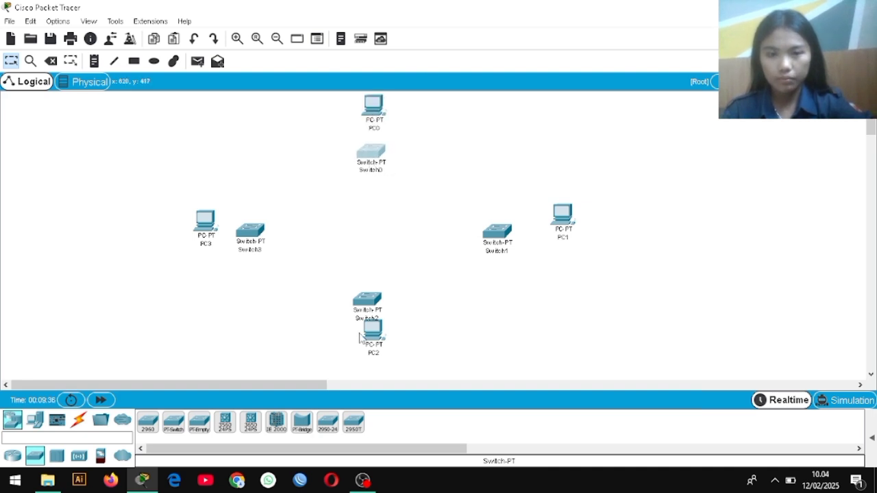
pyautogui.moveTo(367, 335); pyautogui.dragTo(365, 356)
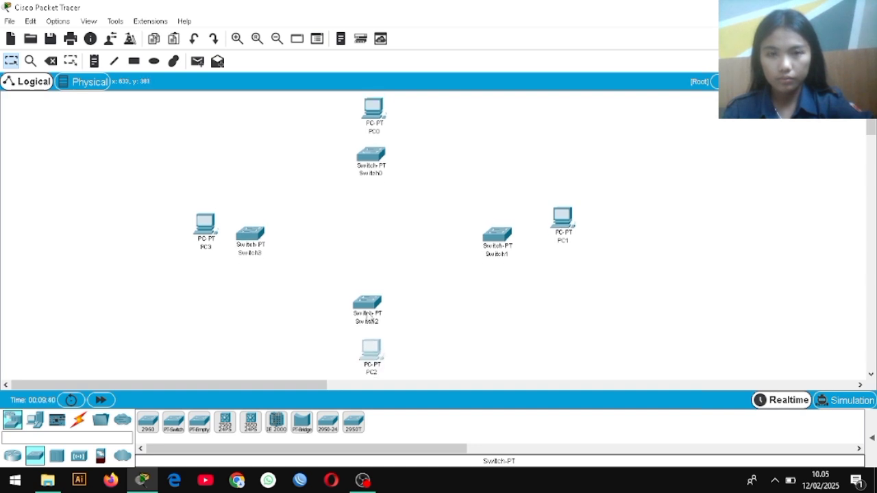
pyautogui.moveTo(368, 317); pyautogui.dragTo(373, 313)
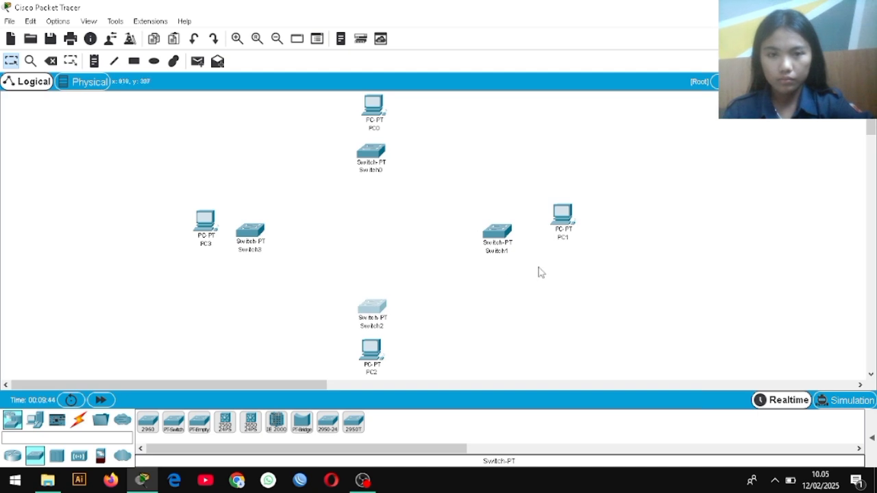
# Step: Line up PC3, Switch3, Switch1 and PC1 in one horizontal row, leaving space in the middle
pyautogui.moveTo(568, 219); pyautogui.dragTo(582, 234)
pyautogui.moveTo(501, 235); pyautogui.dragTo(526, 230)
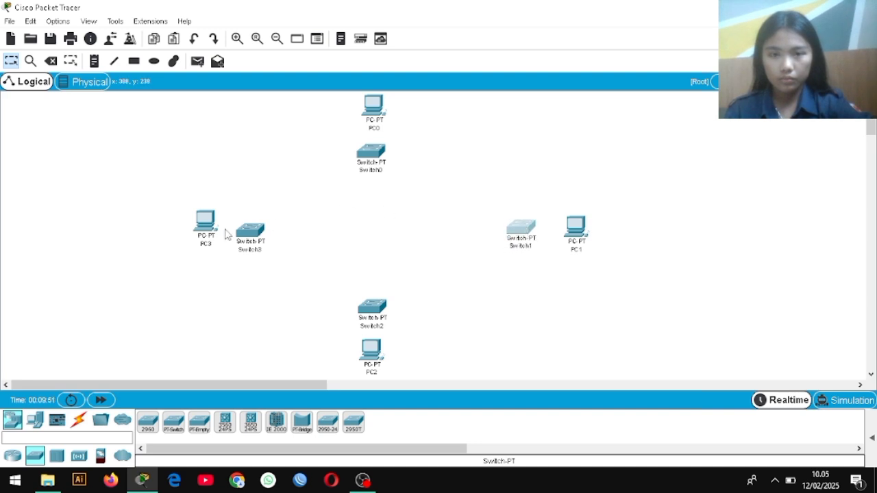
pyautogui.moveTo(196, 230); pyautogui.dragTo(193, 243)
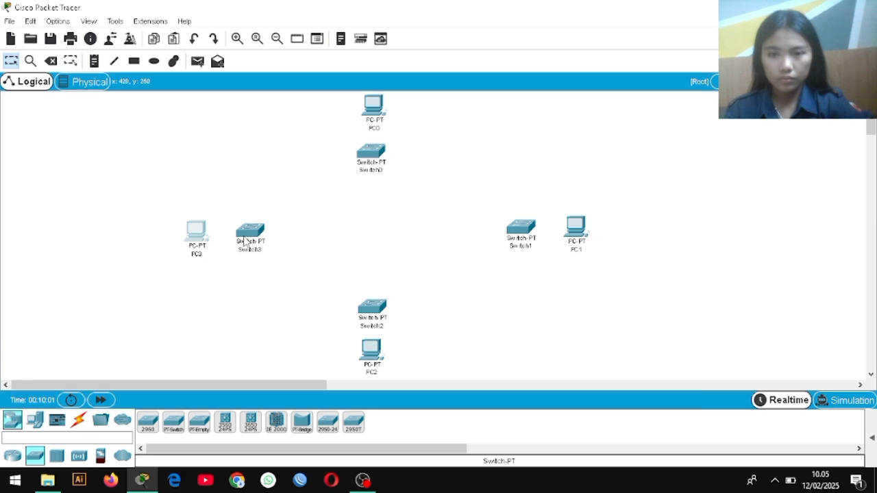
pyautogui.moveTo(255, 240)
pyautogui.mouseDown()
pyautogui.moveTo(233, 239)
pyautogui.moveTo(247, 235)
pyautogui.mouseUp()
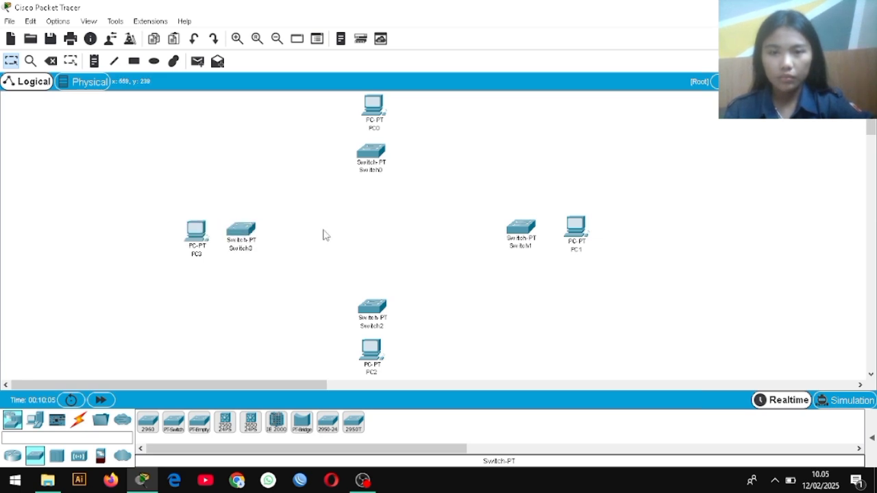
# Step: Add four PT-Router devices in a diamond at the centre, one facing each switch
pyautogui.click(12, 455)
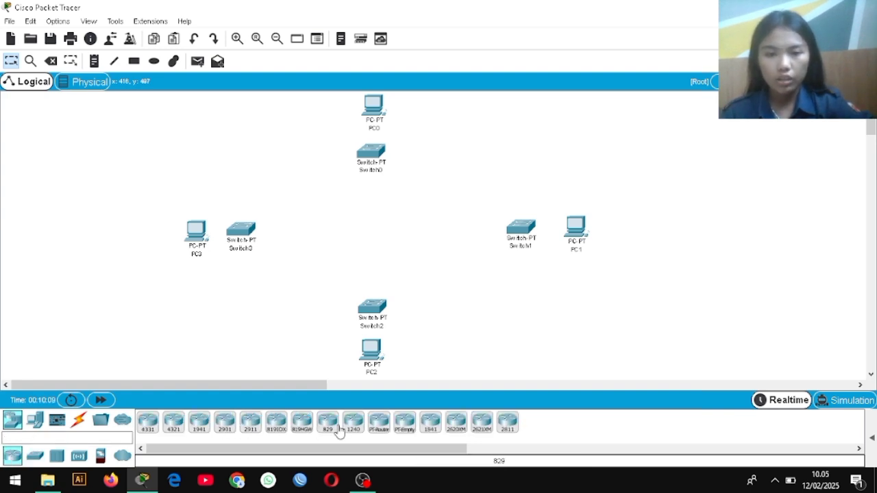
pyautogui.moveTo(376, 433); pyautogui.dragTo(370, 204)
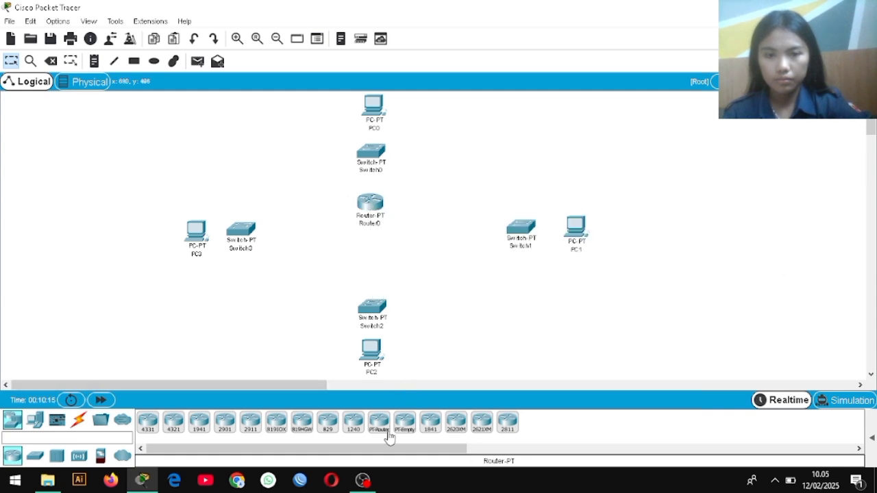
pyautogui.moveTo(385, 437); pyautogui.dragTo(431, 239)
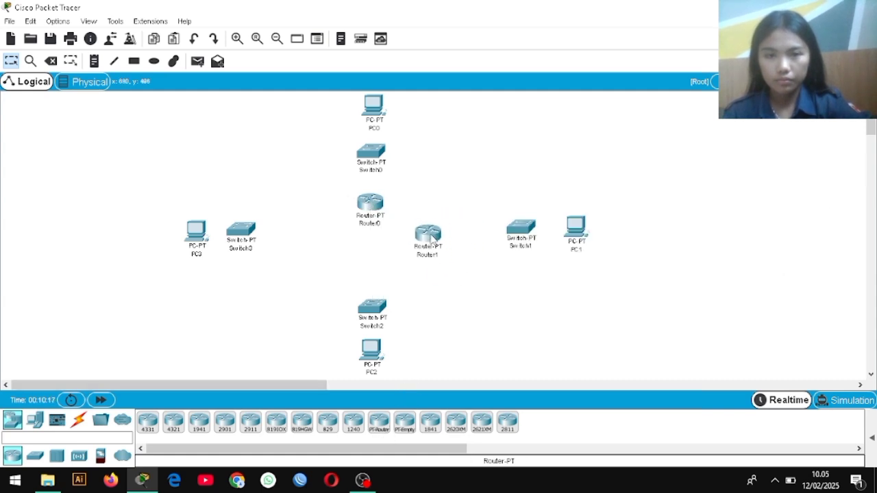
pyautogui.click(427, 234)
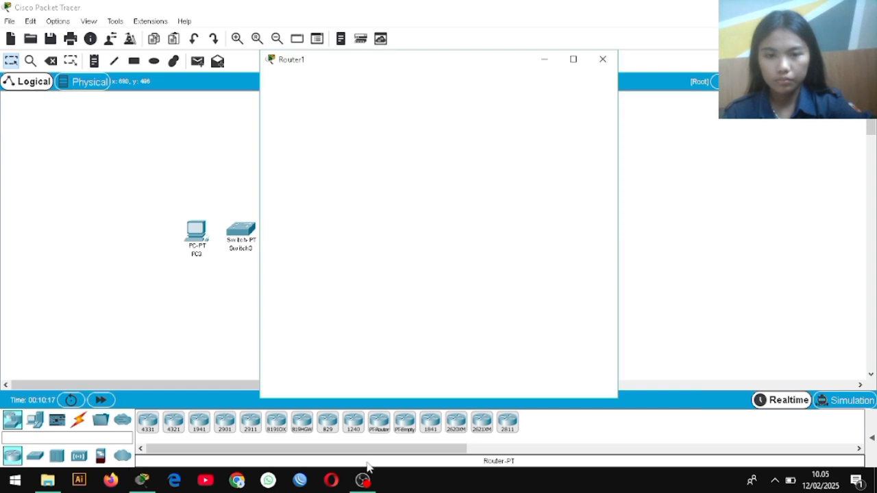
pyautogui.click(601, 58)
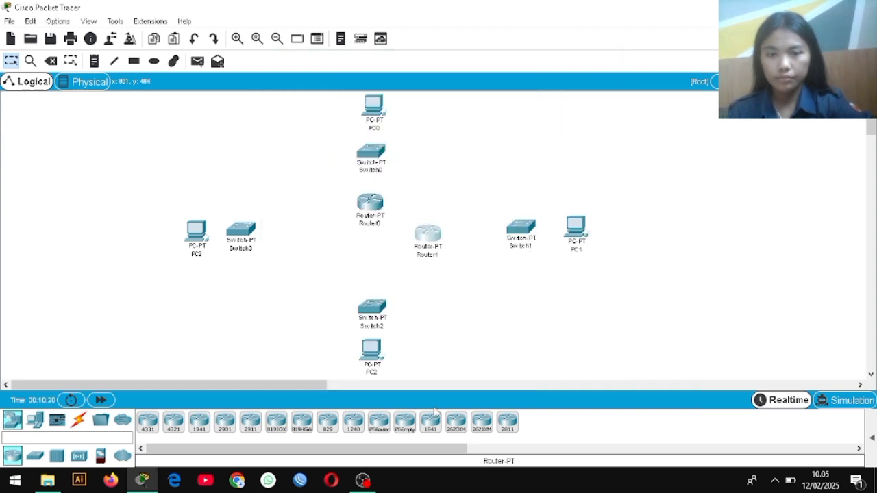
pyautogui.moveTo(384, 428); pyautogui.dragTo(373, 266)
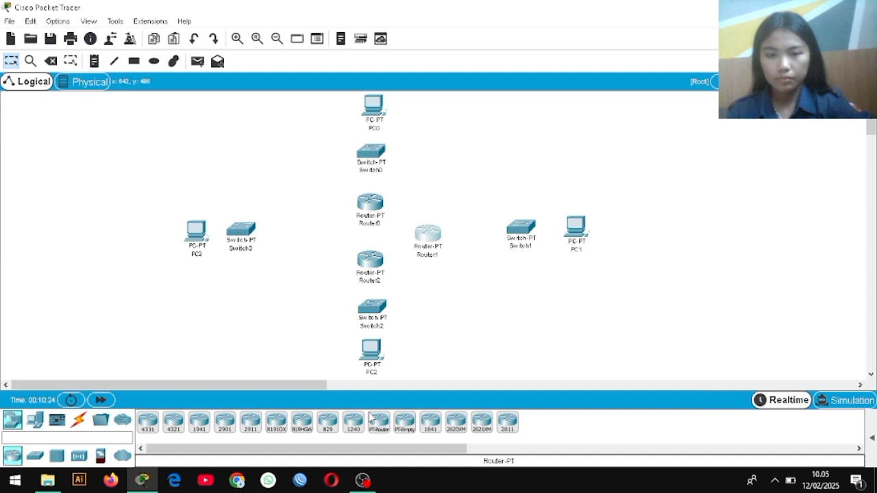
pyautogui.moveTo(378, 426); pyautogui.dragTo(319, 232)
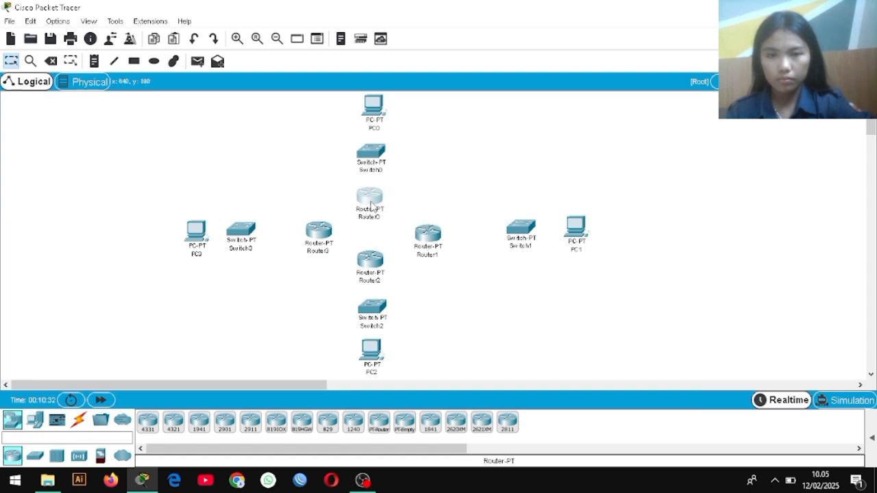
# Step: Fine-tune the positions of Router2, Switch1 and PC1 to even out the diamond layout
pyautogui.moveTo(375, 274); pyautogui.dragTo(373, 269)
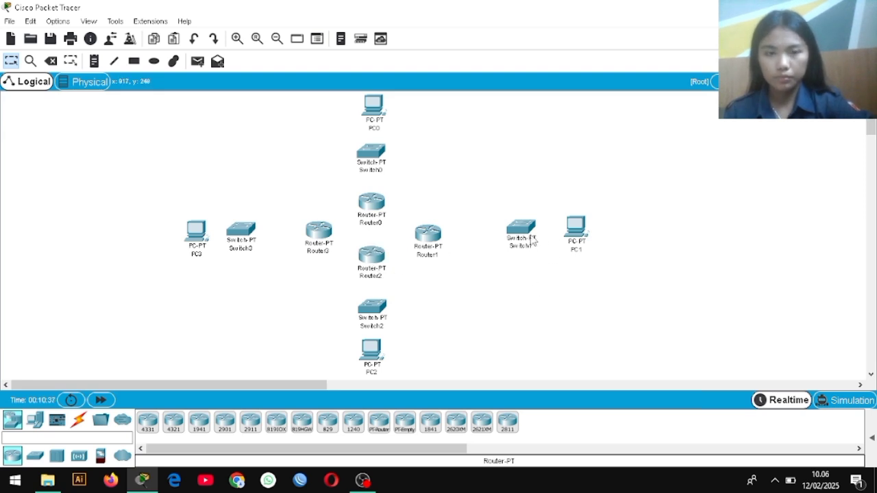
pyautogui.moveTo(525, 229); pyautogui.dragTo(517, 233)
pyautogui.moveTo(581, 233); pyautogui.dragTo(575, 239)
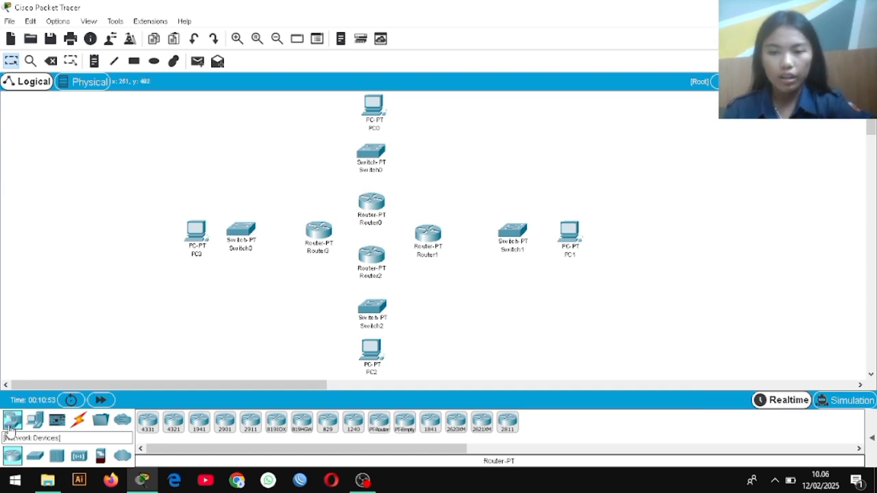
# Step: Connect Router0 FastEthernet0/0 to Router1 FastEthernet0/0 with a Copper Cross-Over cable
pyautogui.click(78, 422)
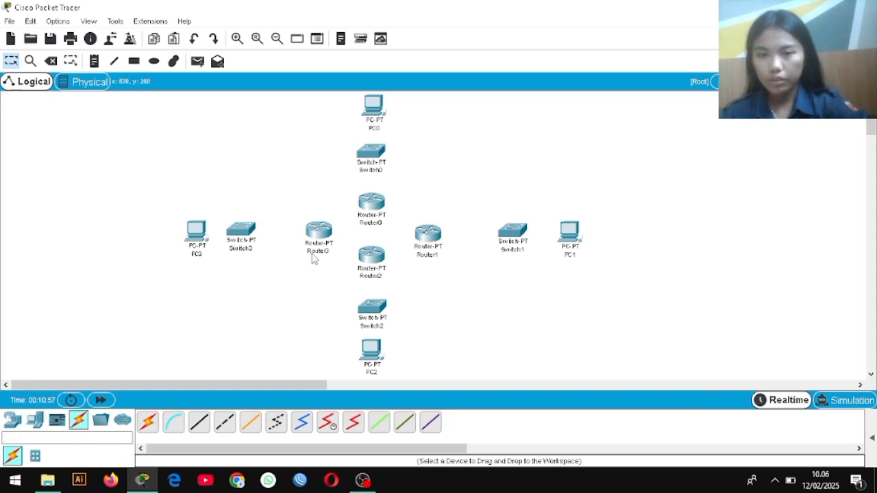
pyautogui.moveTo(313, 257)
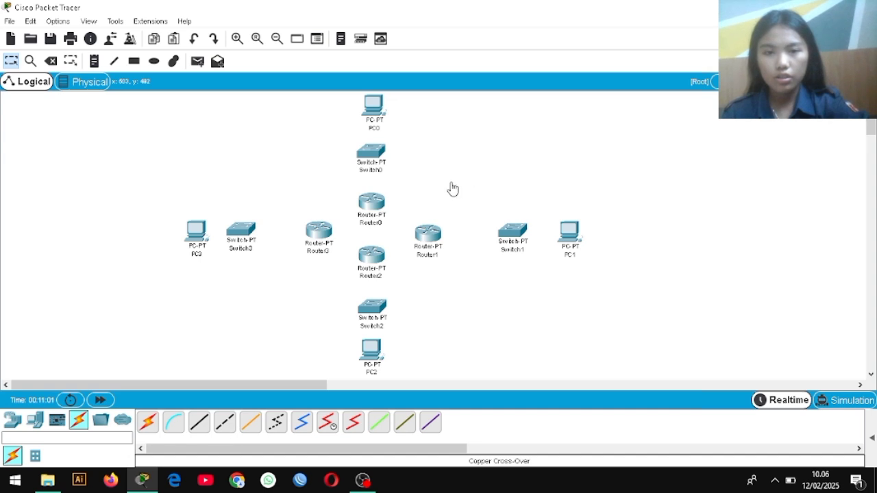
pyautogui.click(373, 202)
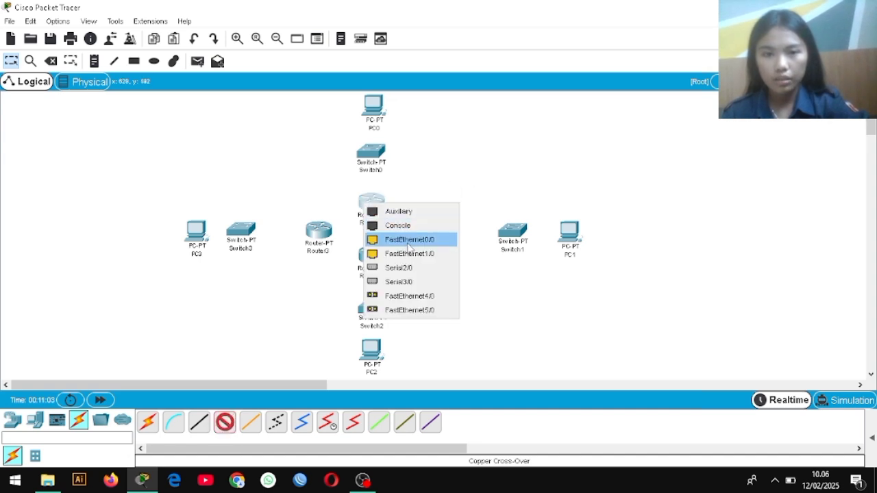
pyautogui.click(408, 241)
pyautogui.click(427, 233)
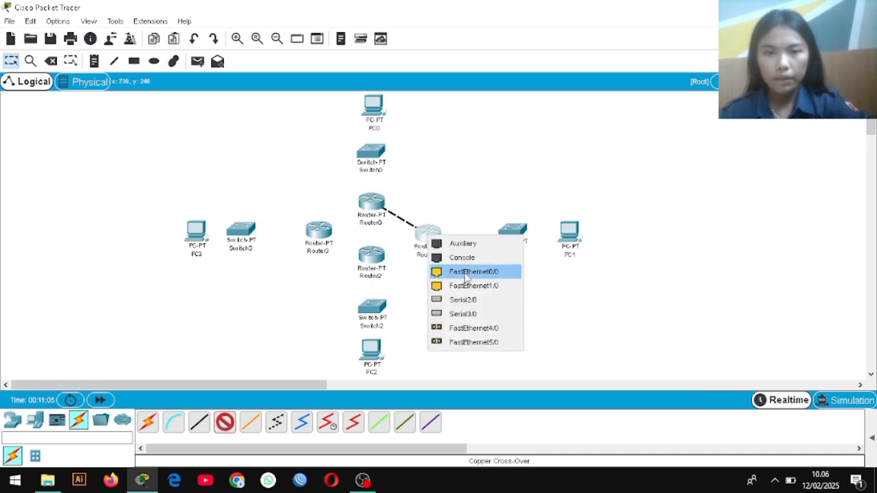
pyautogui.click(468, 272)
# Step: Connect Router1 FastEthernet1/0 to Router2 FastEthernet1/0 with a Copper Cross-Over cable
pyautogui.click(228, 426)
pyautogui.click(427, 233)
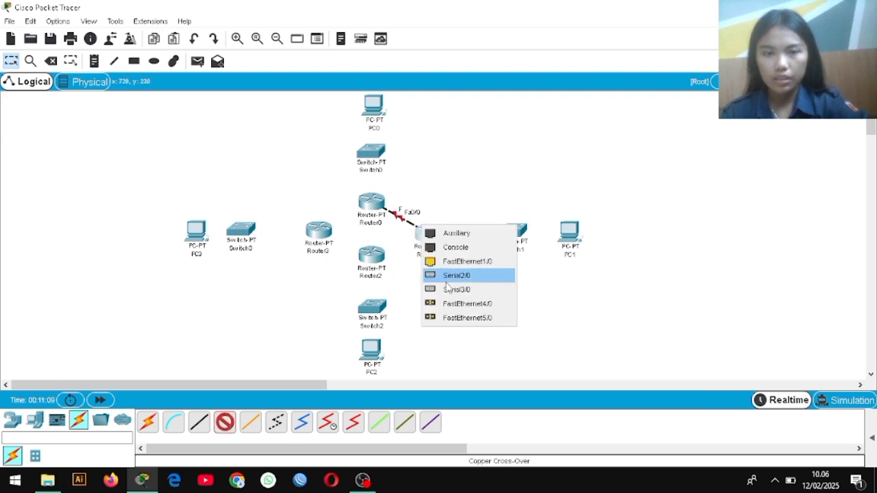
pyautogui.click(456, 261)
pyautogui.click(371, 259)
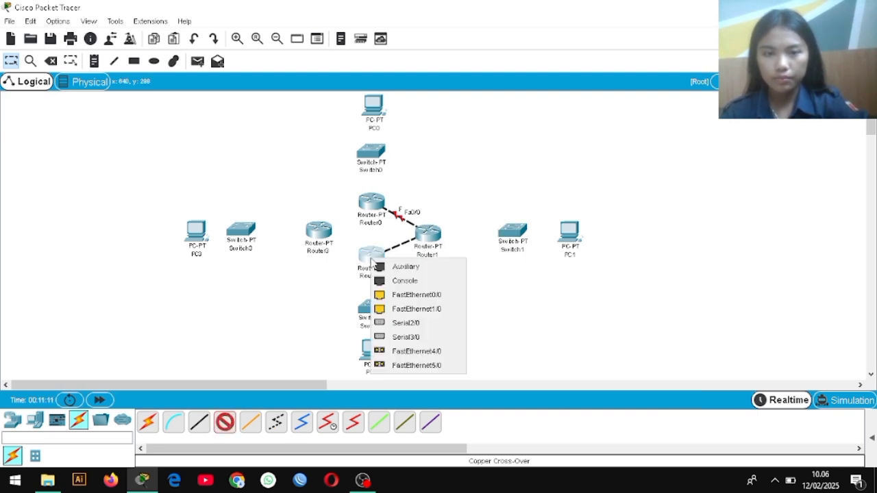
pyautogui.click(448, 309)
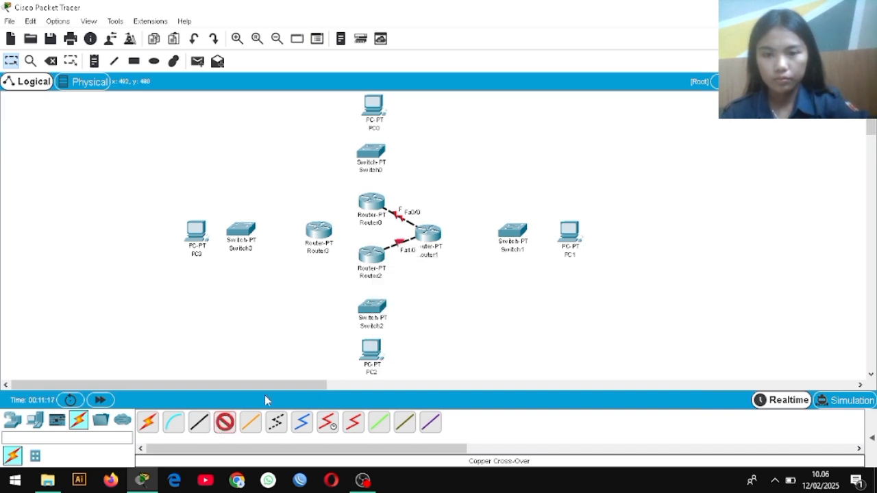
# Step: Connect Router2's free FastEthernet port to Router3 FastEthernet0/0 with a Copper Cross-Over cable
pyautogui.click(372, 259)
pyautogui.click(414, 285)
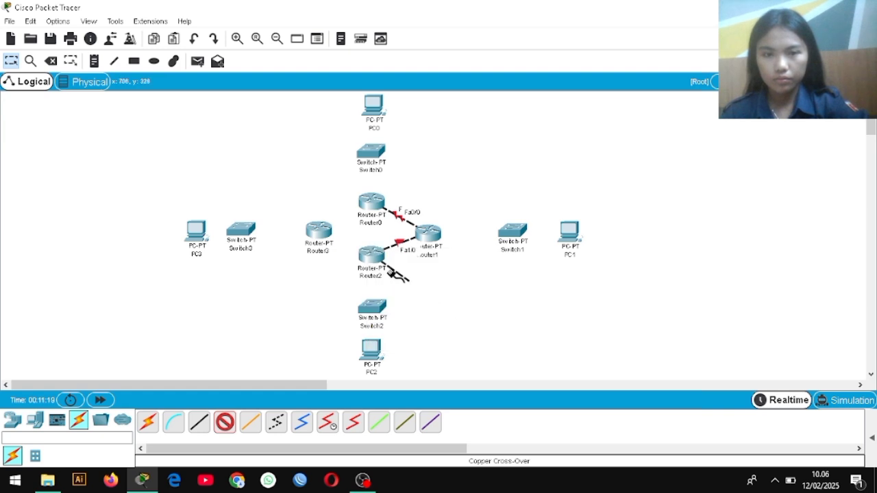
pyautogui.click(316, 230)
pyautogui.click(380, 261)
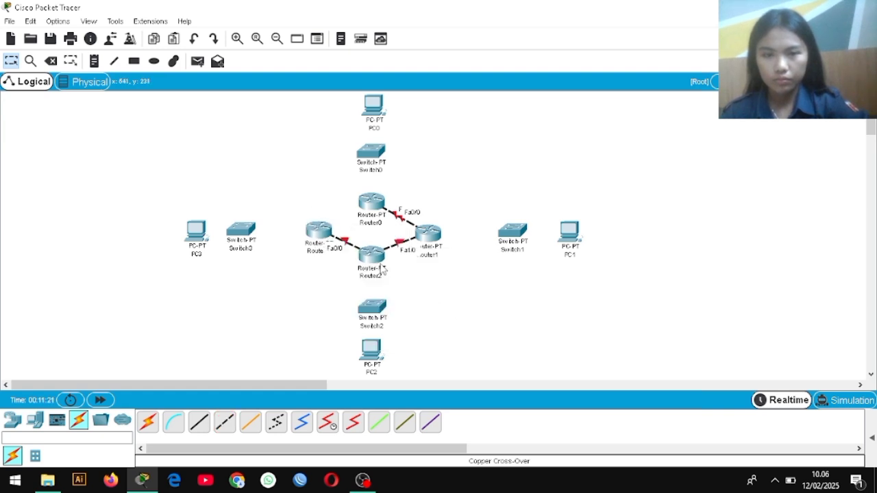
# Step: Connect Router3 FastEthernet1/0 to Router0 FastEthernet1/0 with a Copper Cross-Over cable
pyautogui.click(224, 422)
pyautogui.click(324, 231)
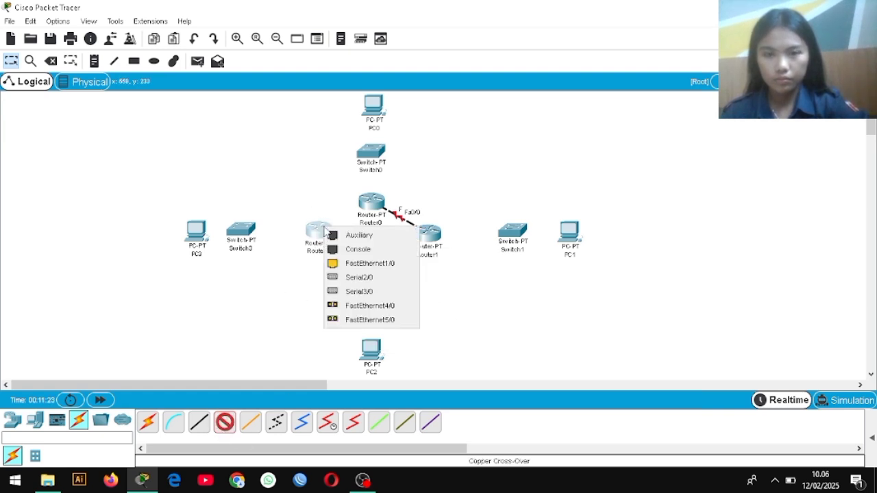
pyautogui.click(368, 263)
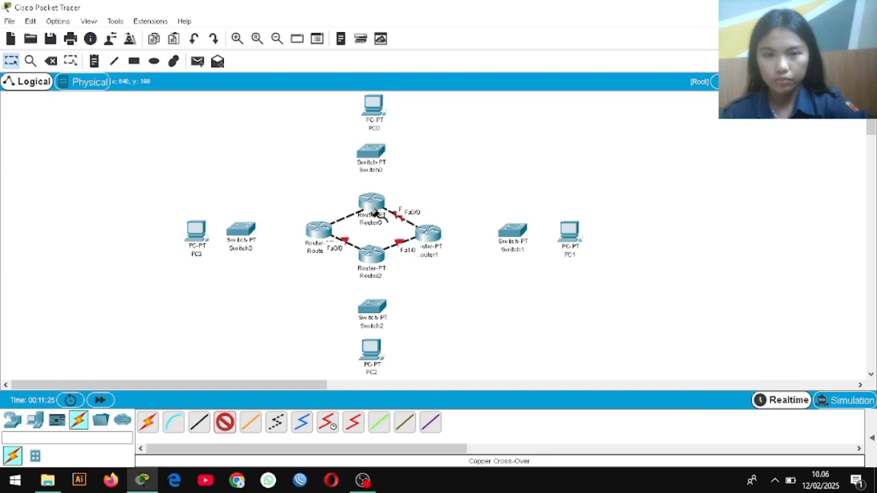
pyautogui.click(372, 199)
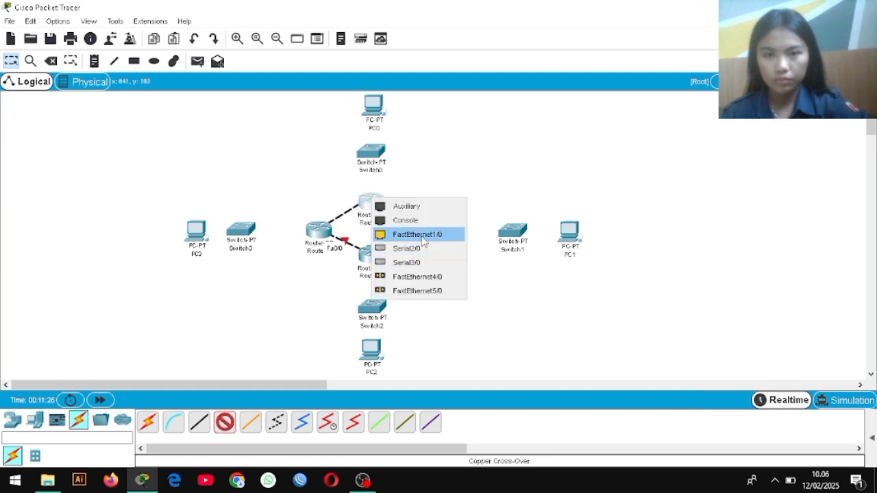
pyautogui.click(421, 236)
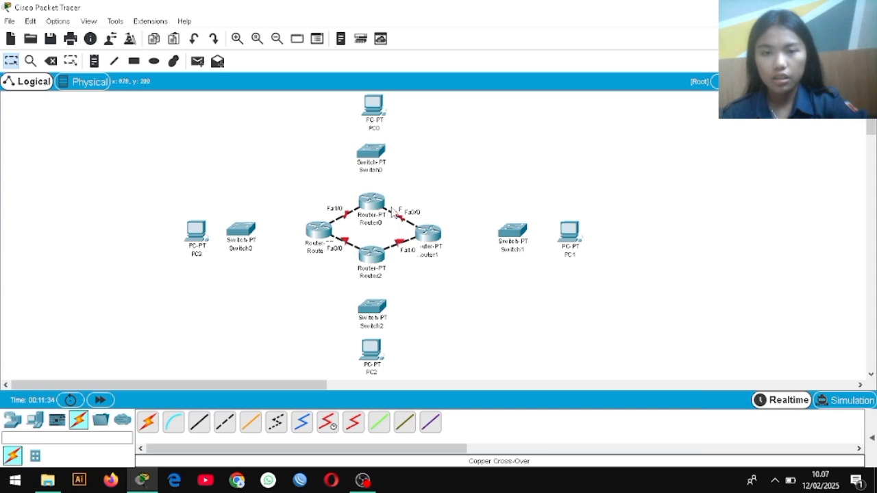
pyautogui.moveTo(374, 206)
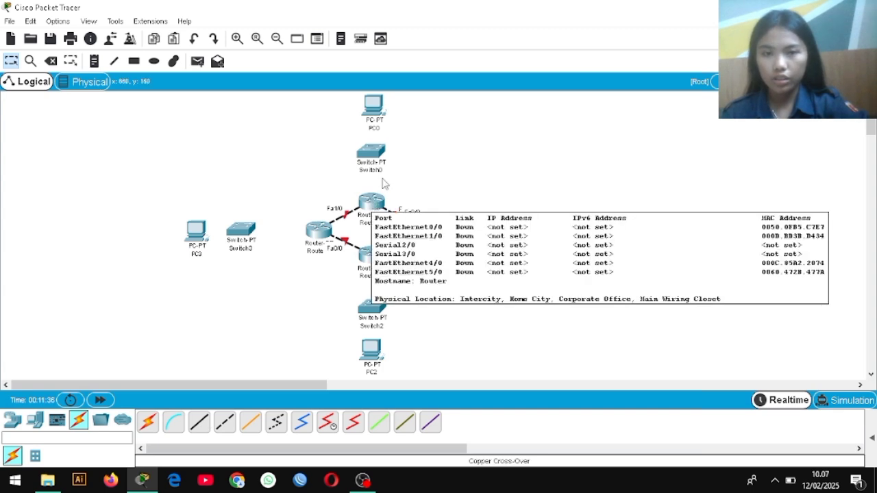
pyautogui.click(199, 422)
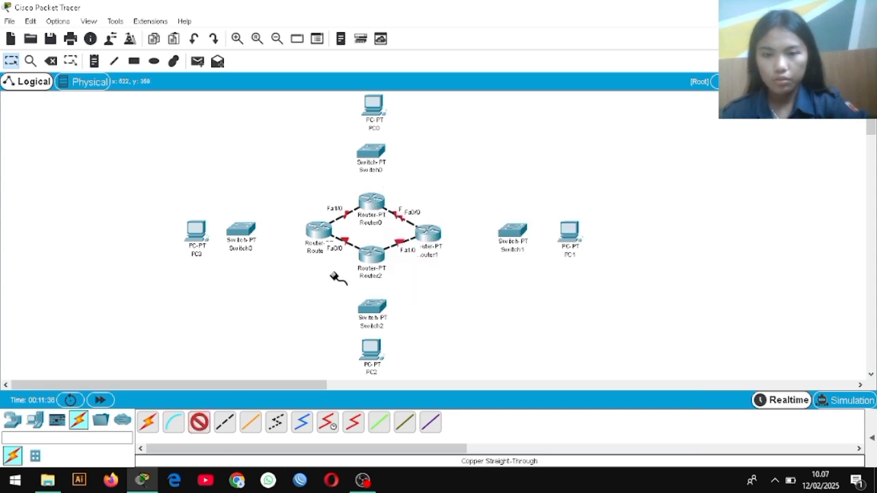
pyautogui.click(367, 200)
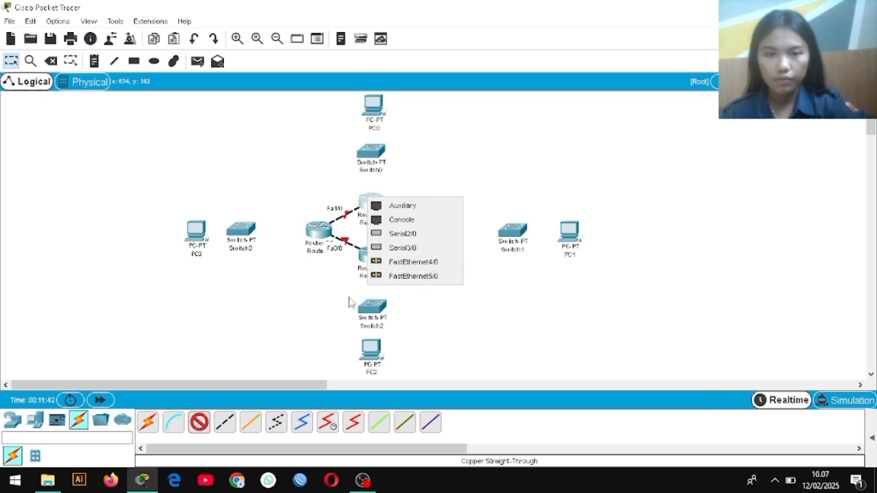
pyautogui.click(30, 61)
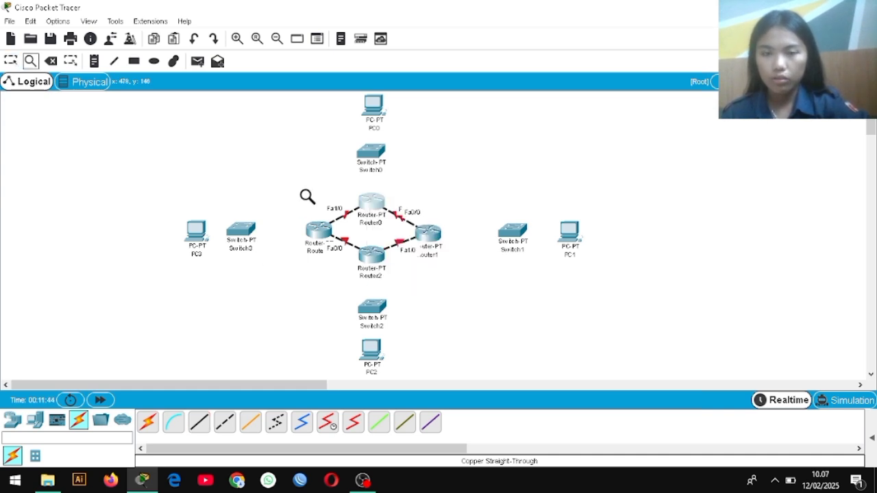
pyautogui.click(10, 61)
# Step: Install a PT-ROUTER-NM-1CFE module in Router0's empty slot beside the fiber modules, switching the power off before and on again after
pyautogui.moveTo(370, 202)
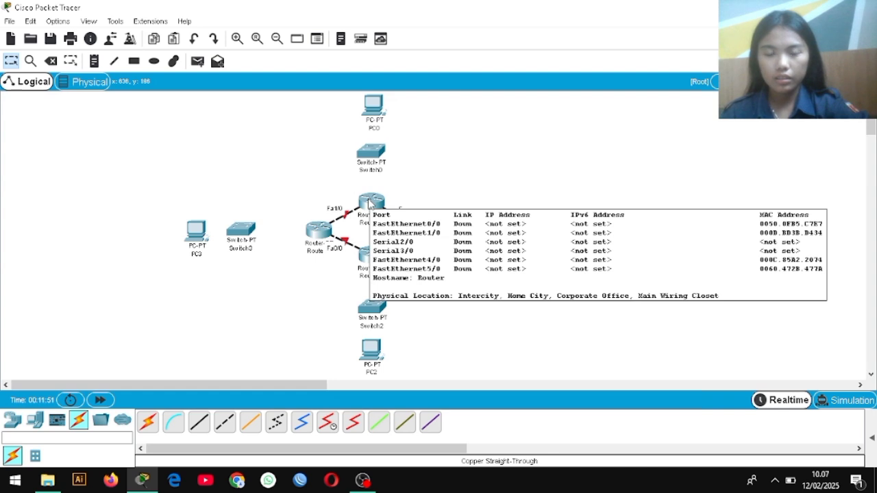
pyautogui.click(369, 203)
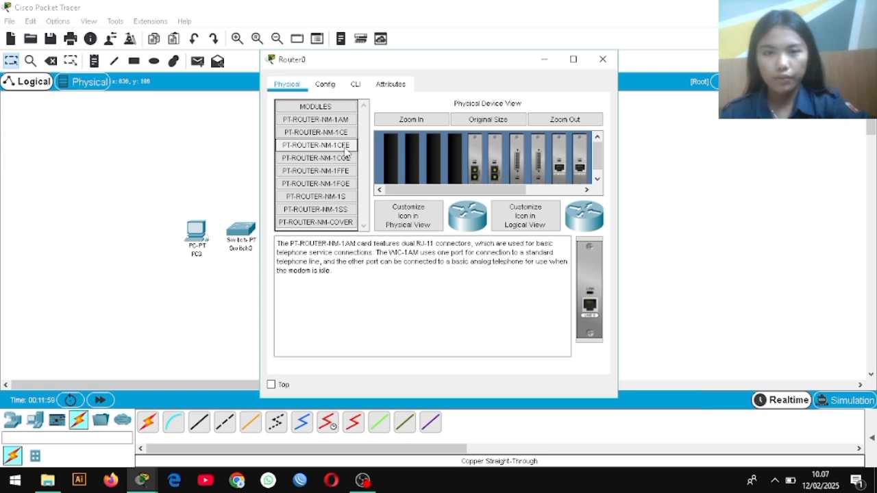
pyautogui.hscroll(3, 385, 149)
pyautogui.click(342, 149)
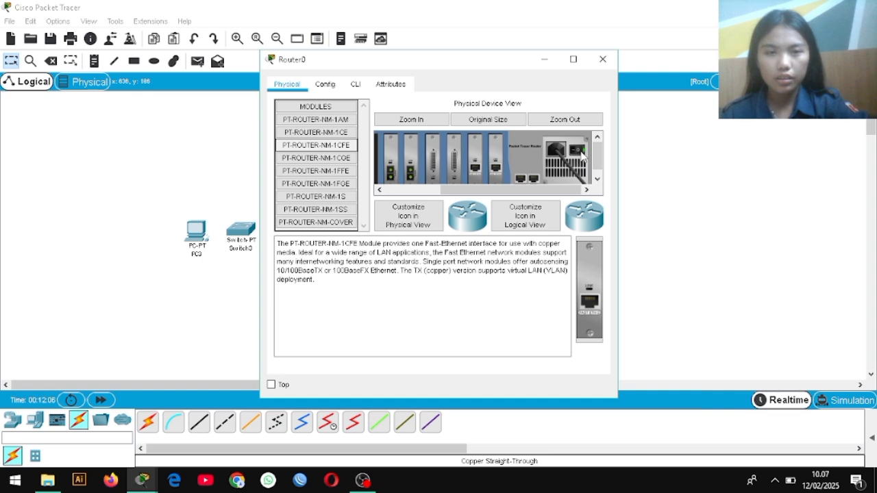
pyautogui.click(581, 153)
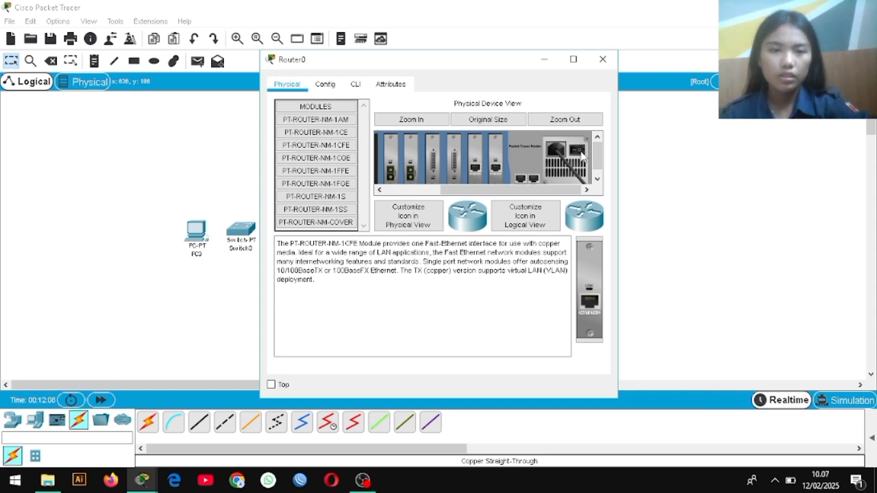
pyautogui.hscroll(-2, 432, 154)
pyautogui.moveTo(592, 298); pyautogui.dragTo(457, 159)
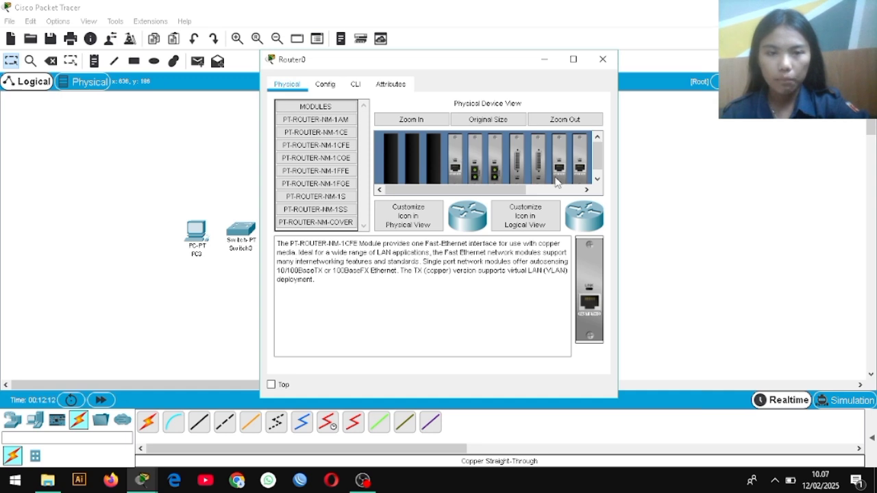
pyautogui.hscroll(2, 556, 182)
pyautogui.click(582, 153)
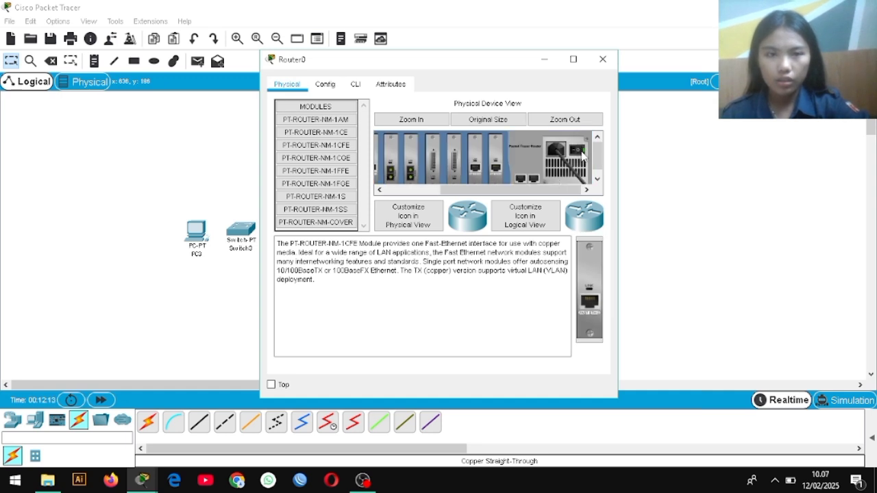
pyautogui.click(602, 60)
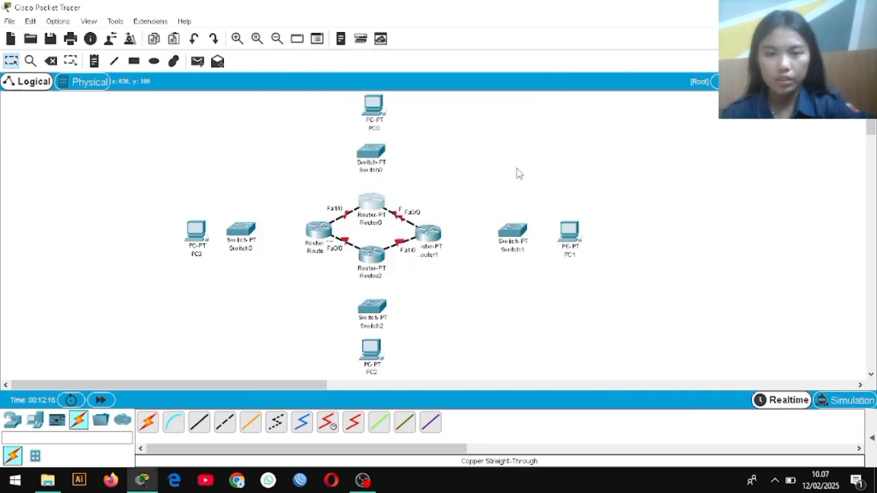
# Step: Connect Router0 FastEthernet6/0 to Switch0 FastEthernet0/1 with a Copper Straight-Through cable
pyautogui.click(197, 428)
pyautogui.click(366, 201)
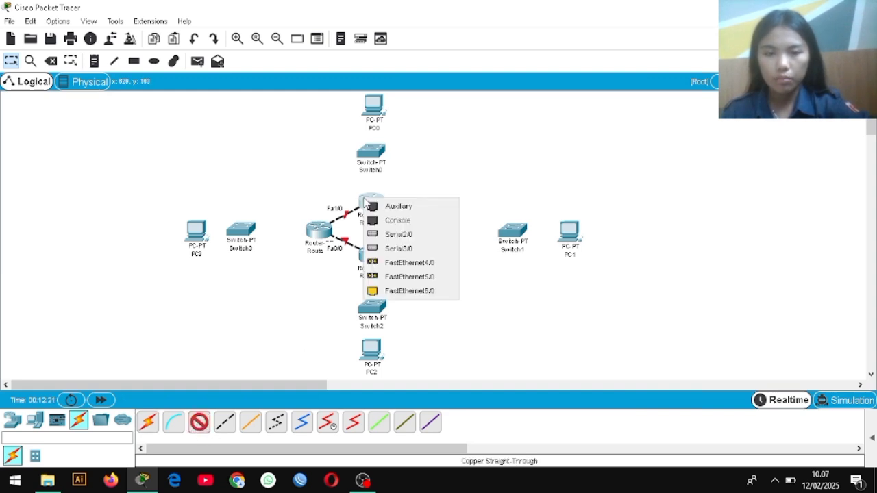
pyautogui.click(404, 291)
pyautogui.click(370, 153)
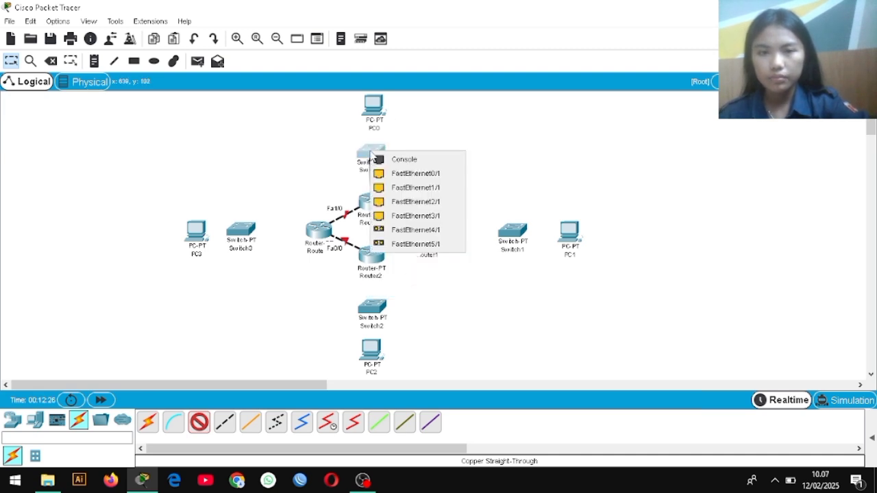
pyautogui.click(408, 173)
# Step: Connect a free FastEthernet port on Switch0 to PC0 FastEthernet0 with a Copper Straight-Through cable
pyautogui.click(199, 422)
pyautogui.click(372, 152)
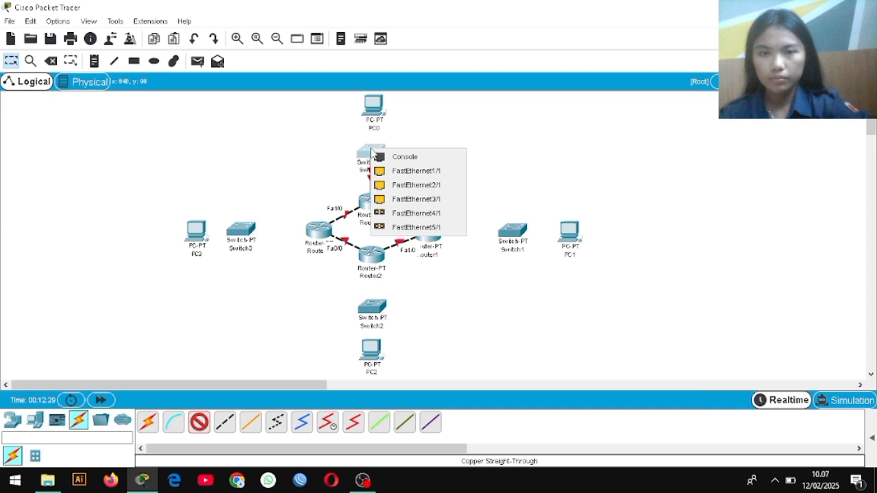
pyautogui.click(373, 104)
pyautogui.click(411, 153)
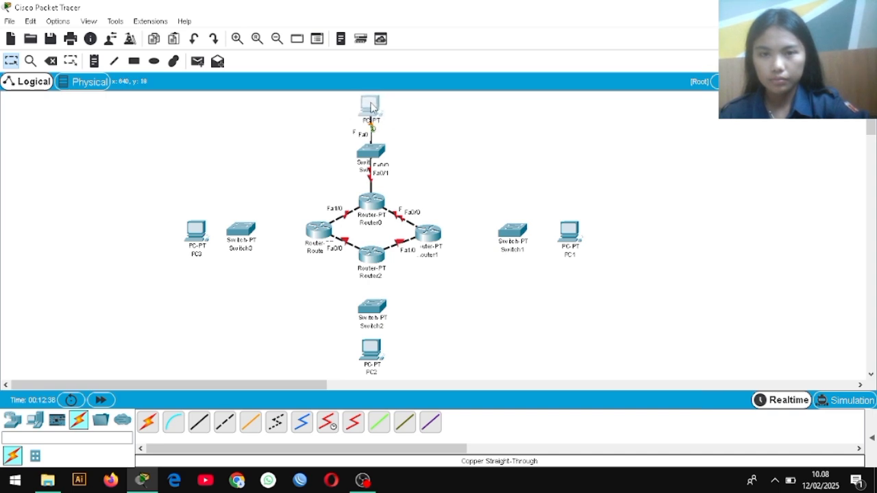
pyautogui.click(199, 422)
pyautogui.click(430, 234)
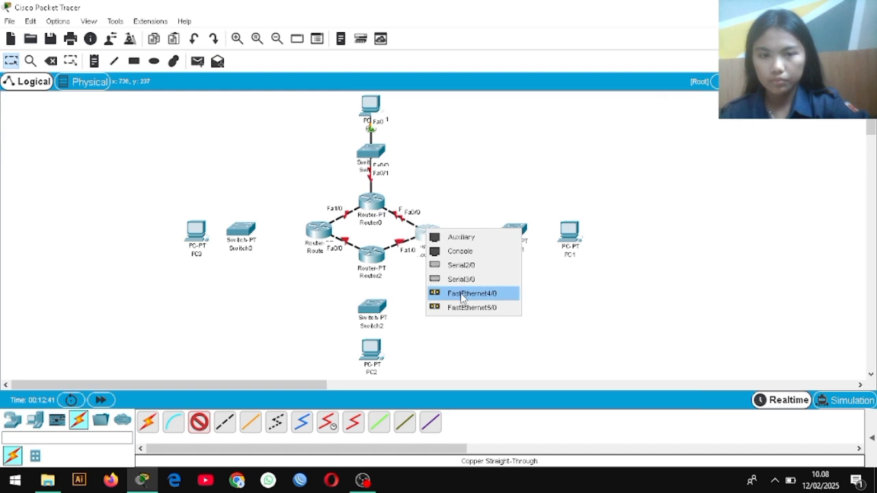
pyautogui.click(199, 421)
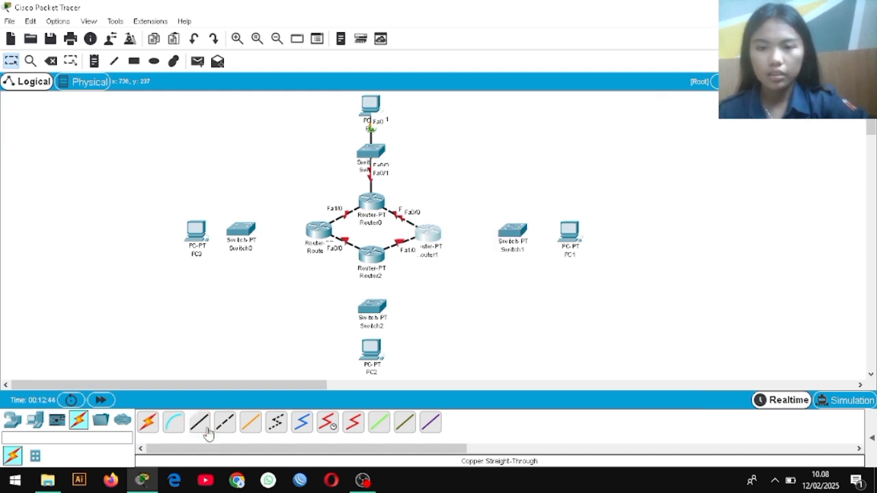
# Step: Install a PT-ROUTER-NM-1CFE module in Router1's empty slot beside the fiber modules, switching the power off before and on again after
pyautogui.click(424, 242)
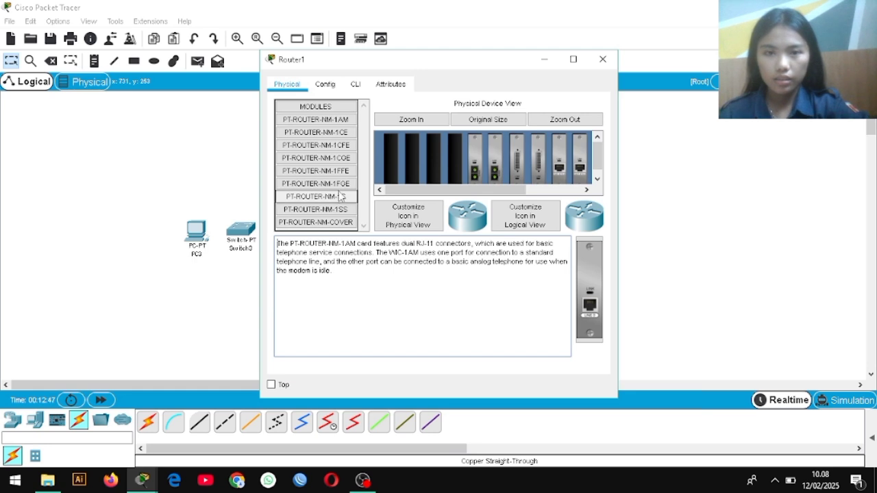
pyautogui.click(336, 145)
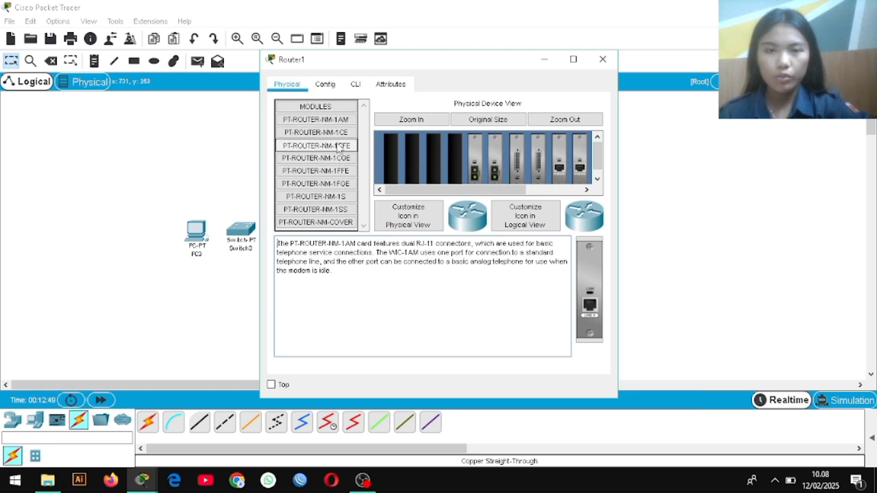
pyautogui.hscroll(3, 541, 170)
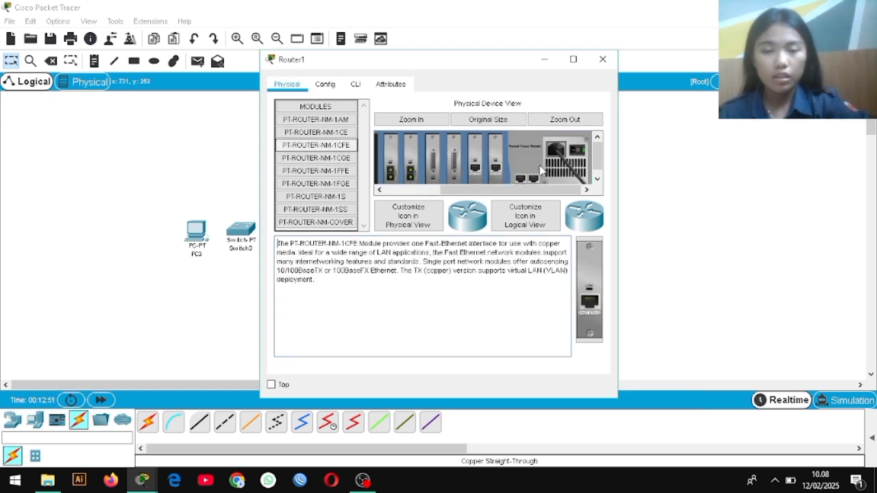
pyautogui.click(582, 155)
pyautogui.hscroll(-3, 508, 159)
pyautogui.moveTo(589, 294); pyautogui.dragTo(455, 158)
pyautogui.hscroll(2, 513, 171)
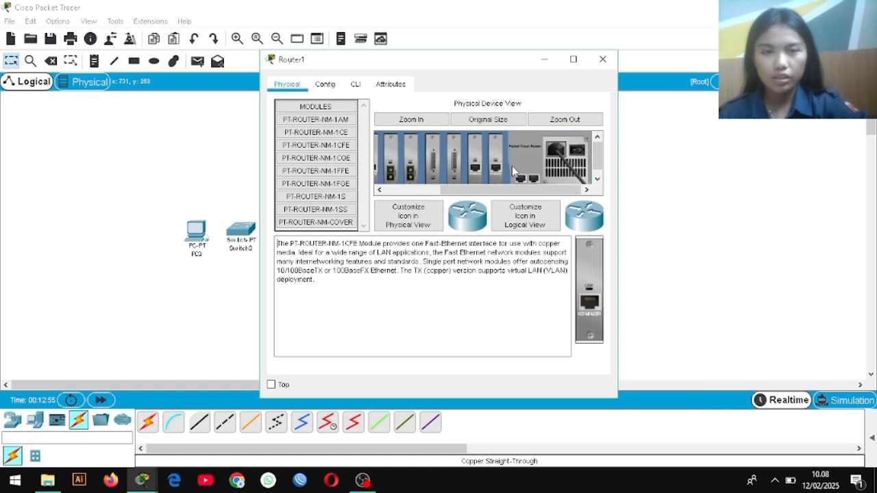
pyautogui.click(577, 152)
pyautogui.click(602, 59)
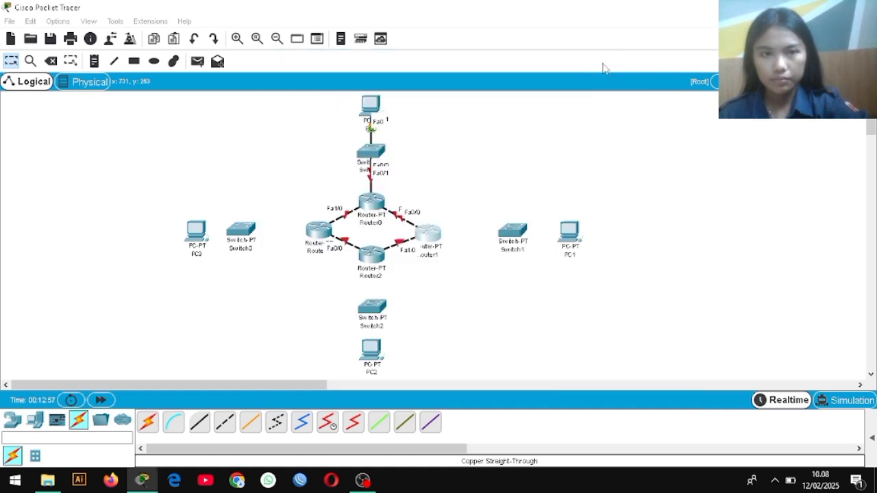
# Step: Install a PT-ROUTER-NM-1CFE module in Router2's empty slot beside the fiber modules while its power is off
pyautogui.click(372, 259)
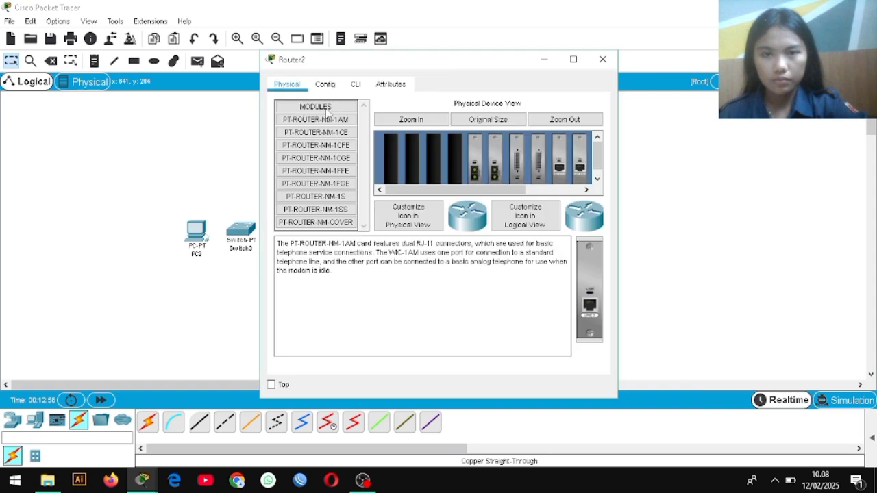
pyautogui.click(315, 144)
pyautogui.hscroll(3, 560, 169)
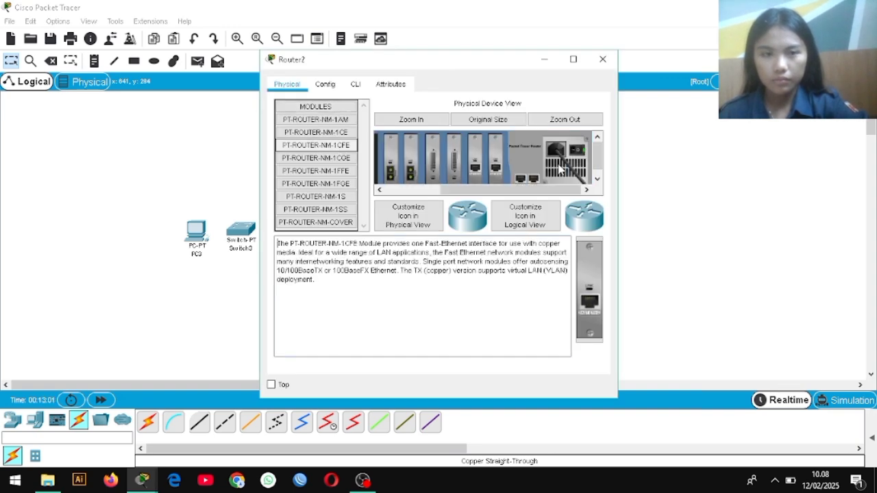
pyautogui.hscroll(-3, 475, 164)
pyautogui.click(322, 132)
pyautogui.click(337, 145)
pyautogui.moveTo(589, 295); pyautogui.dragTo(459, 175)
pyautogui.click(602, 59)
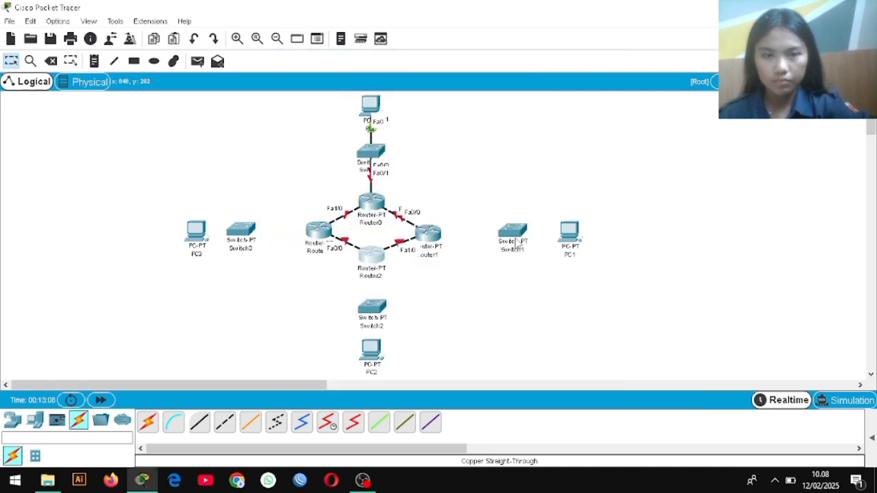
# Step: Reopen Router2's physical device view and switch the router's power back on
pyautogui.click(370, 259)
pyautogui.click(510, 190)
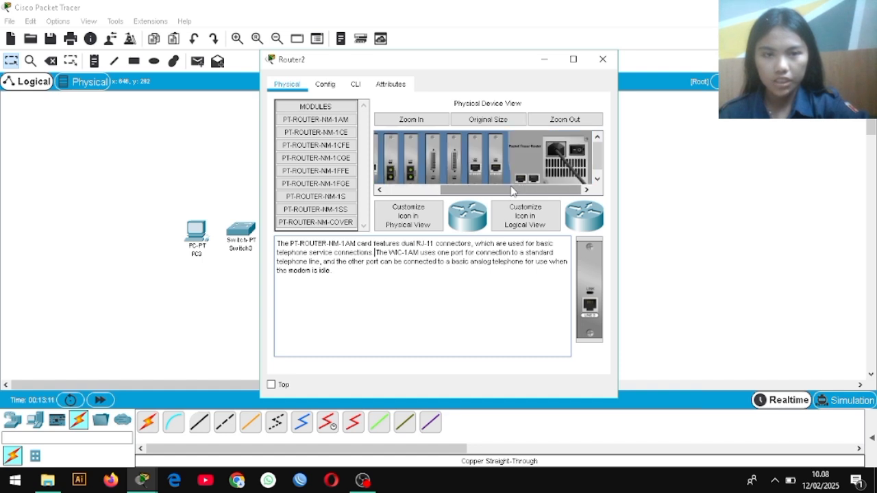
pyautogui.click(602, 59)
# Step: Switch Router3's power off and install a PT-ROUTER-NM-1CFE module in its empty slot beside the fiber modules
pyautogui.click(320, 222)
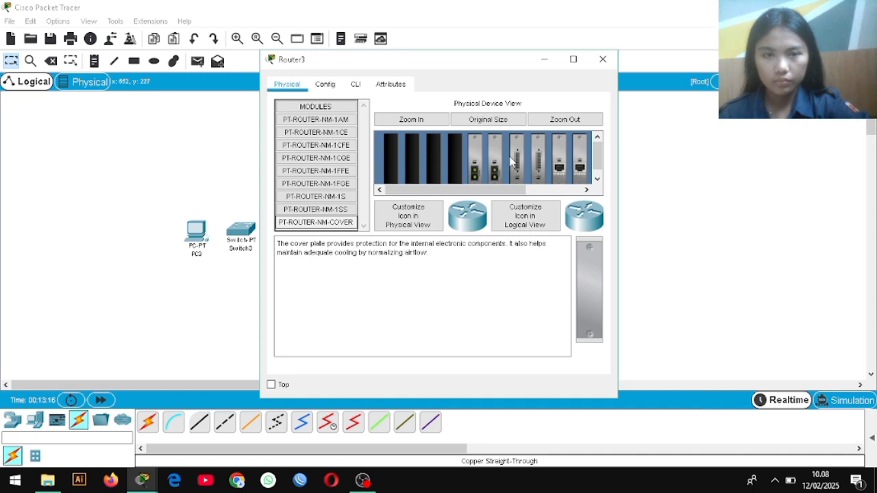
pyautogui.hscroll(3, 510, 162)
pyautogui.click(578, 154)
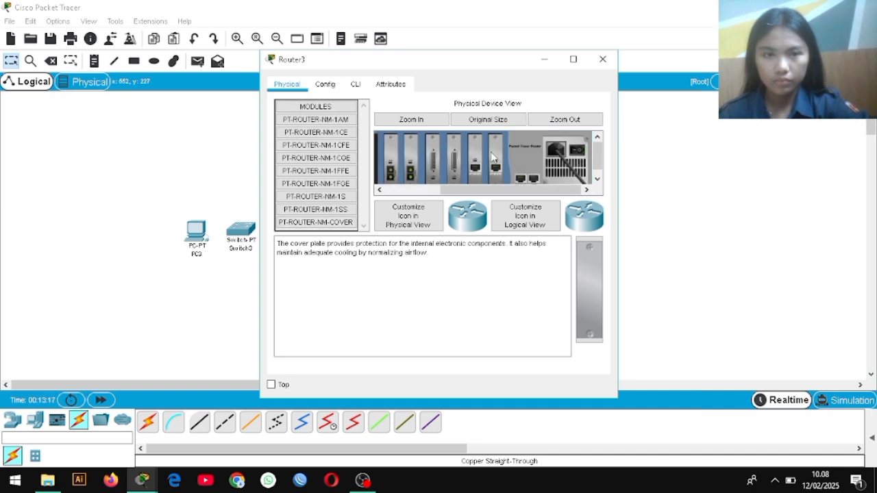
pyautogui.click(328, 144)
pyautogui.hscroll(-3, 480, 147)
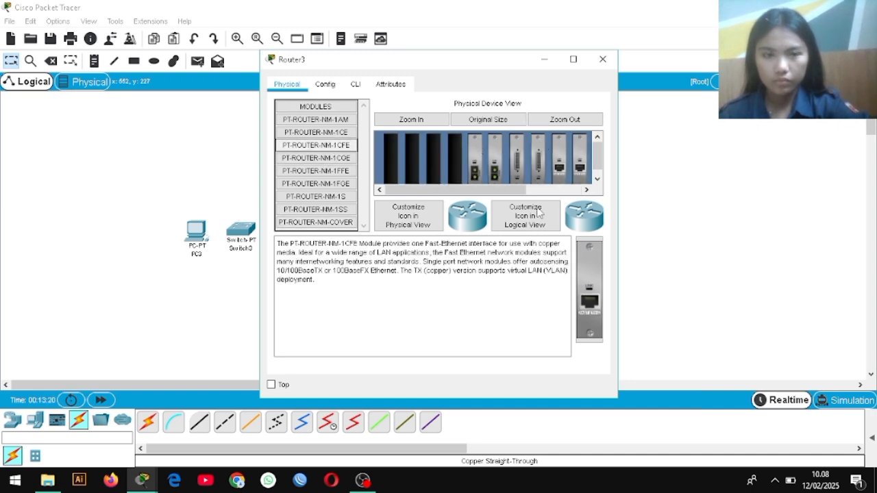
pyautogui.moveTo(575, 303); pyautogui.dragTo(457, 159)
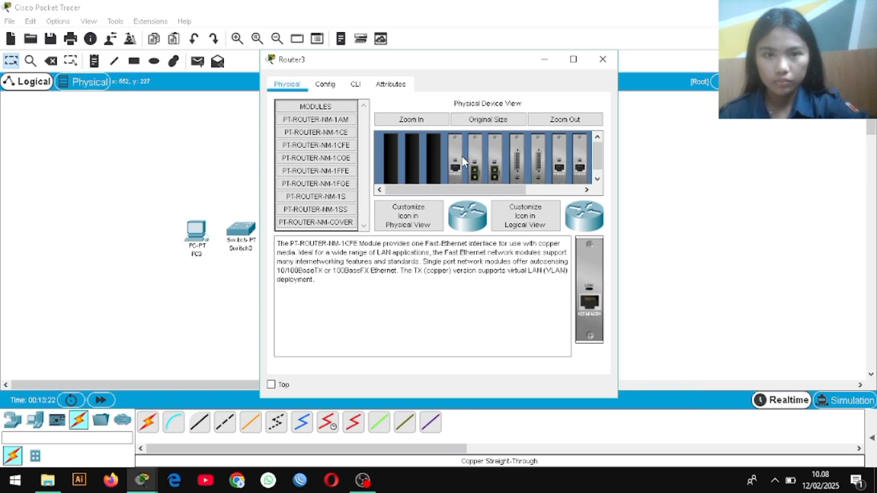
pyautogui.click(601, 61)
# Step: Connect Router1's FastEthernet6/0 to Switch1's FastEthernet0/1 with a copper straight-through cable
pyautogui.click(198, 422)
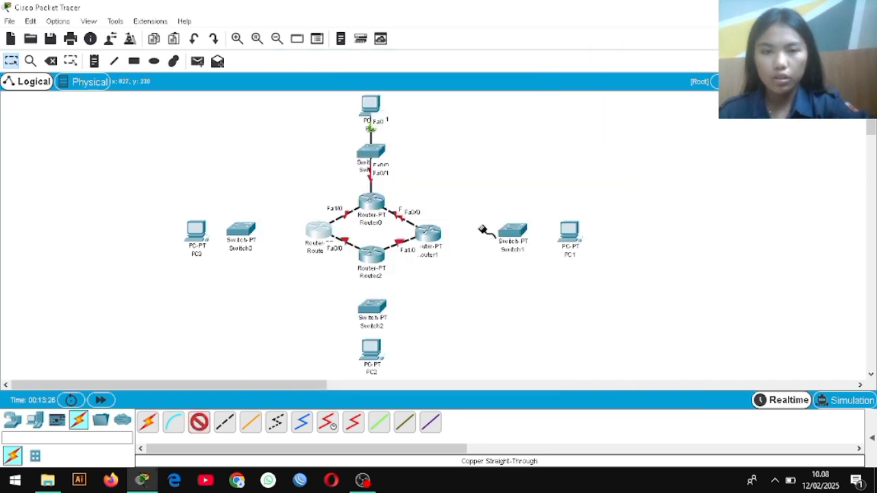
pyautogui.click(428, 232)
pyautogui.click(473, 318)
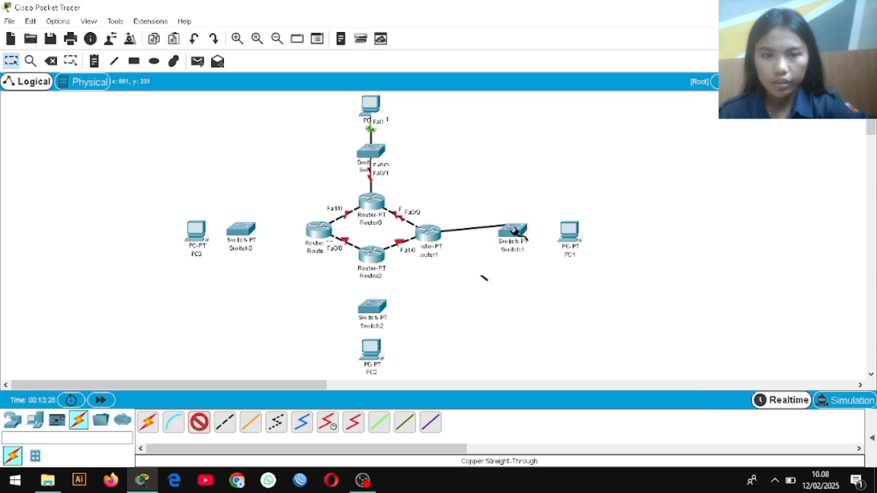
pyautogui.click(518, 235)
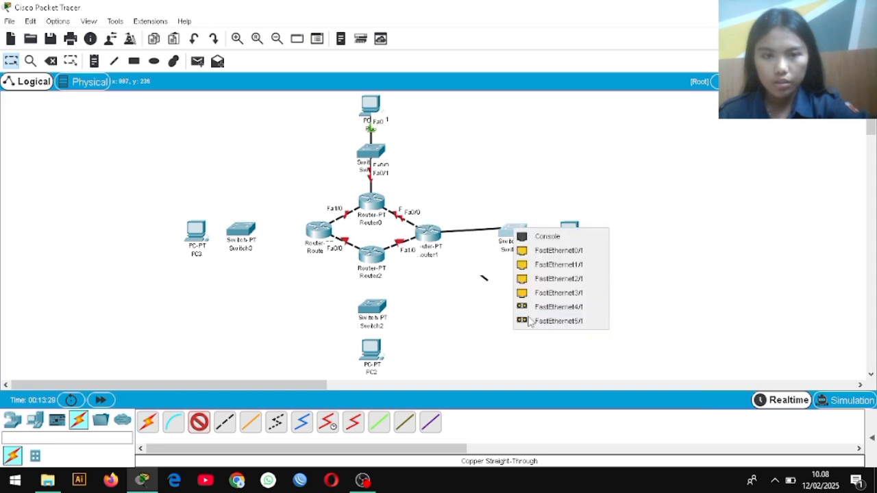
pyautogui.click(539, 251)
# Step: Connect Switch1's FastEthernet1/1 to PC1's FastEthernet0 with a copper straight-through cable and nudge both devices down slightly to align them
pyautogui.click(199, 422)
pyautogui.click(519, 230)
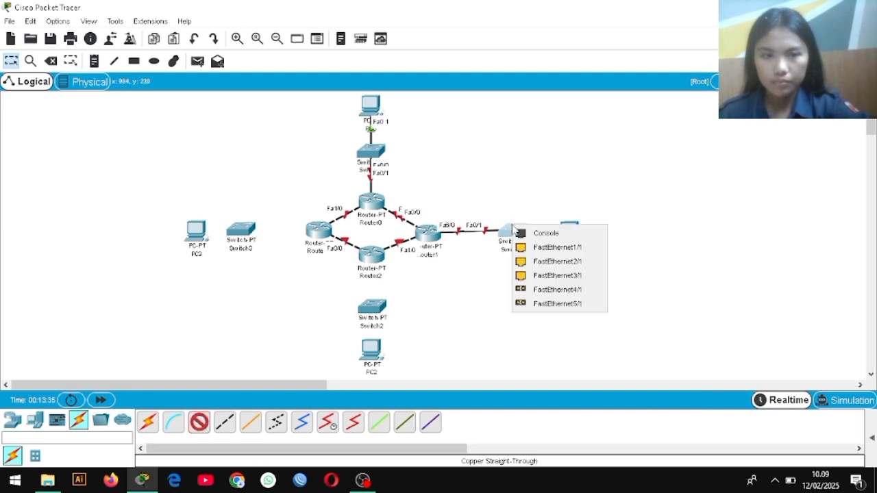
pyautogui.click(573, 249)
pyautogui.click(573, 241)
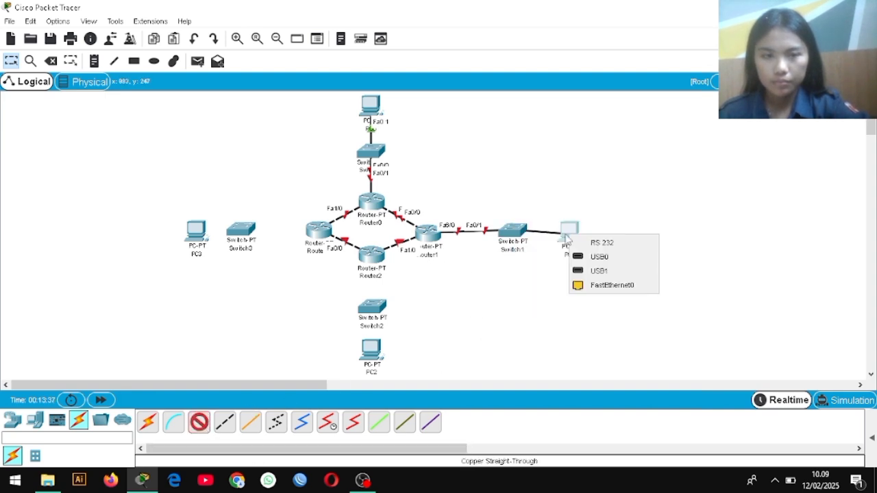
pyautogui.click(597, 286)
pyautogui.moveTo(510, 236); pyautogui.dragTo(512, 241)
pyautogui.moveTo(567, 236); pyautogui.dragTo(571, 242)
# Step: Connect Router2's FastEthernet6/0 to Switch2's FastEthernet0/1 with a copper straight-through cable
pyautogui.click(203, 432)
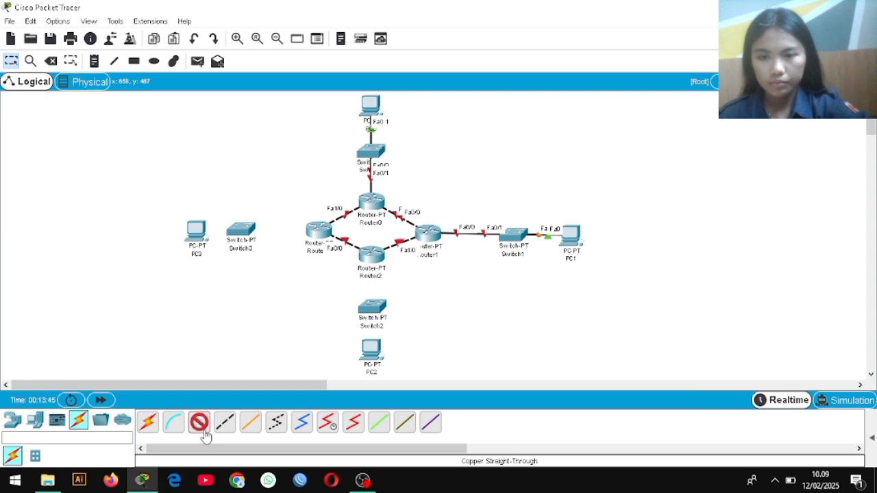
pyautogui.click(379, 271)
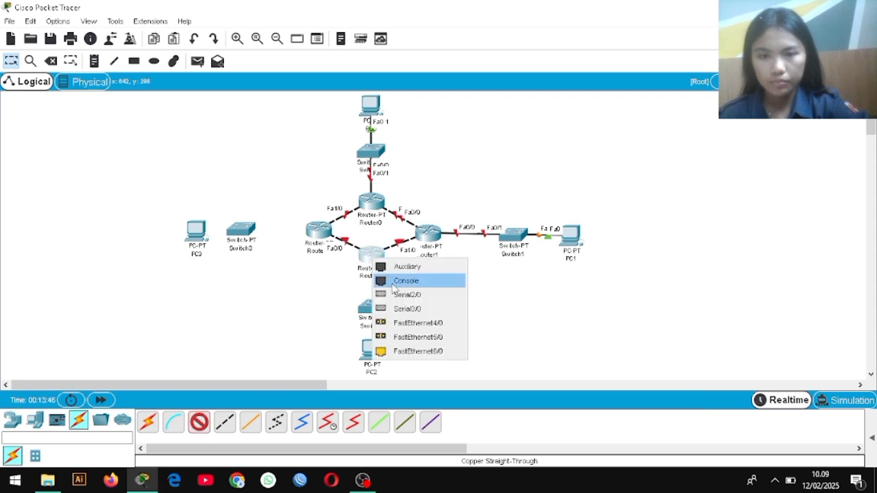
pyautogui.click(400, 355)
pyautogui.click(371, 308)
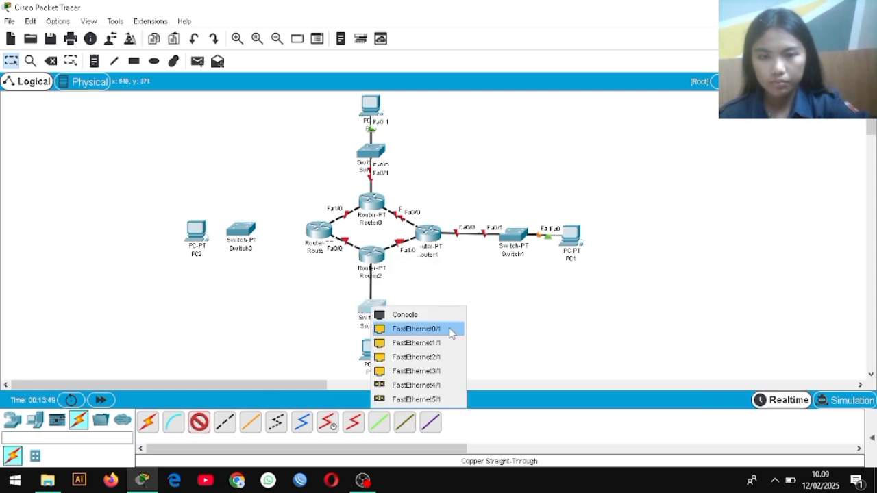
pyautogui.click(442, 330)
# Step: Connect Switch2's FastEthernet1/1 to PC2's FastEthernet0 with a copper straight-through cable and align Switch2 above PC2
pyautogui.click(197, 425)
pyautogui.click(383, 313)
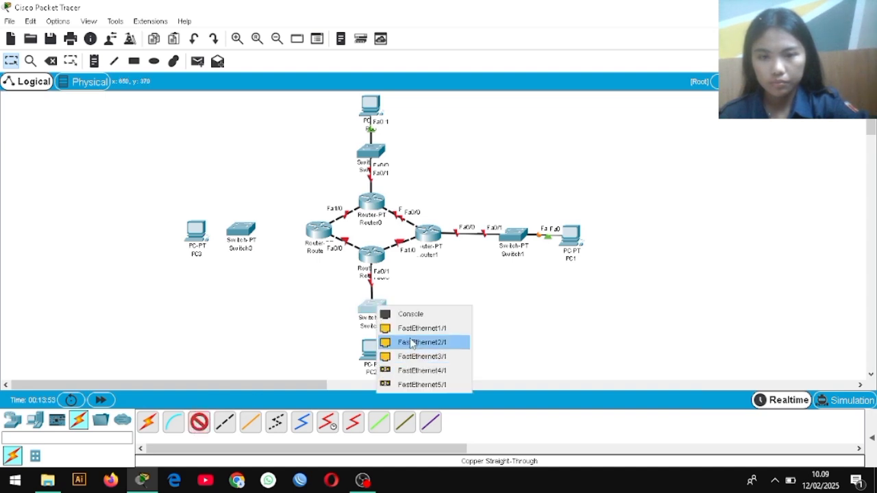
pyautogui.click(411, 335)
pyautogui.click(384, 355)
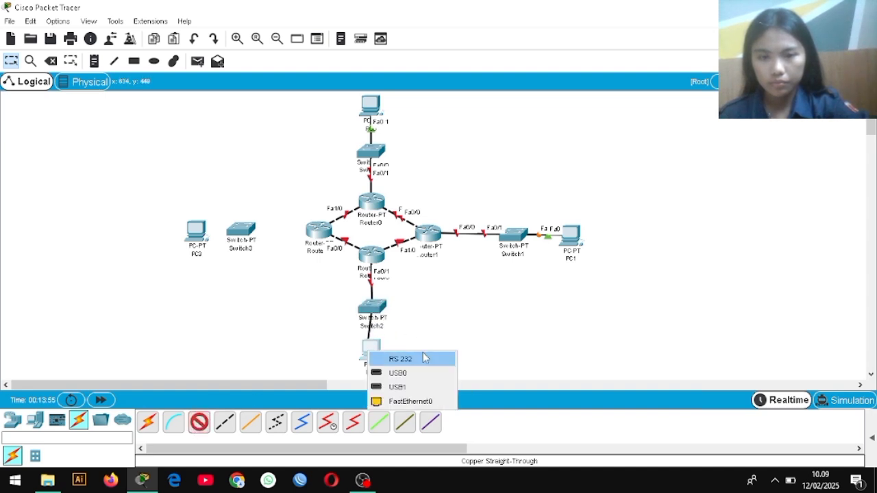
pyautogui.click(411, 400)
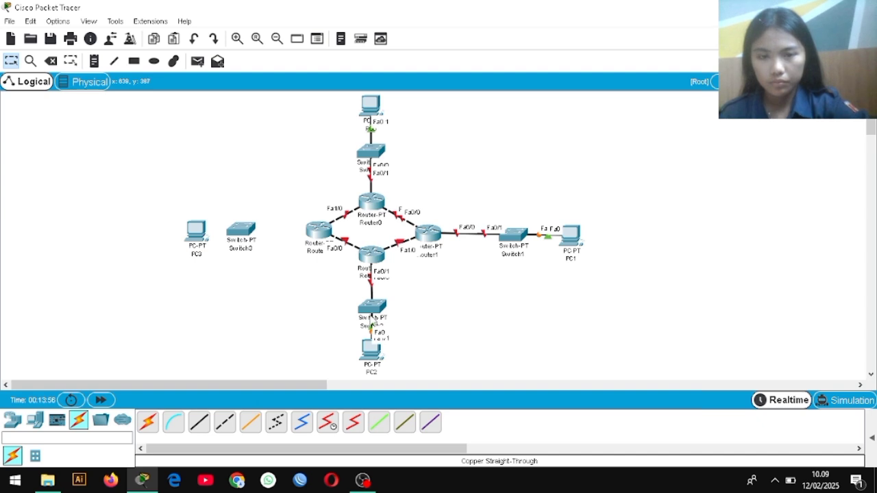
pyautogui.moveTo(381, 317); pyautogui.dragTo(380, 312)
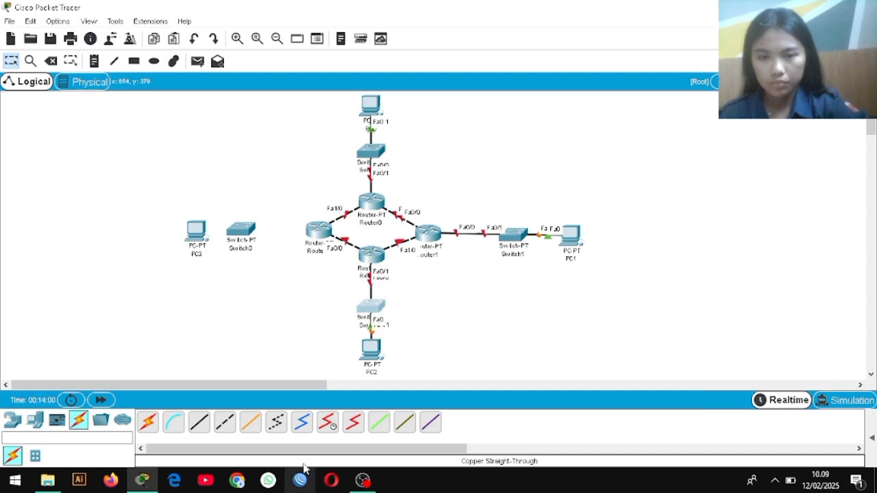
# Step: Connect Router3's FastEthernet6/0 to Switch3's FastEthernet0/1 with a copper straight-through cable
pyautogui.click(200, 423)
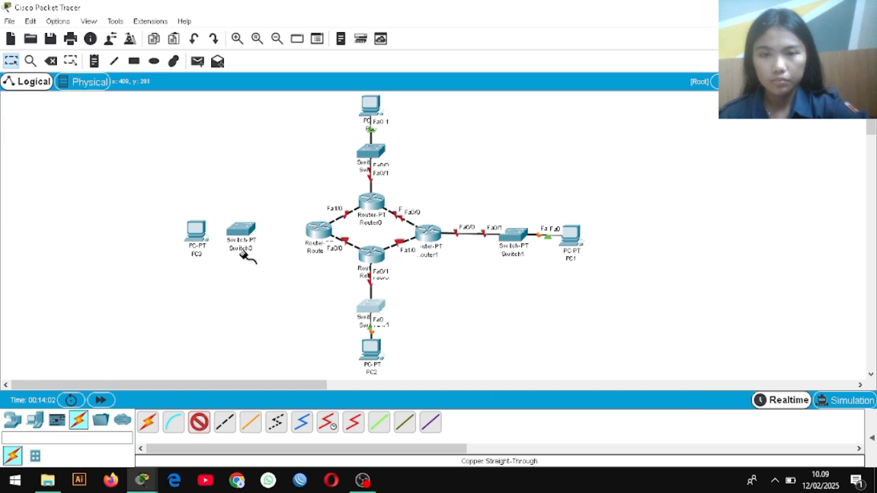
pyautogui.click(317, 232)
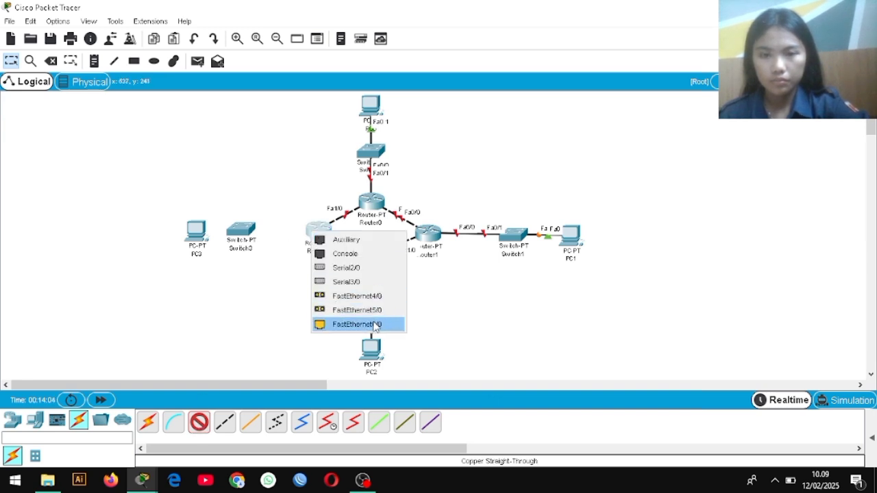
pyautogui.click(353, 323)
pyautogui.click(238, 232)
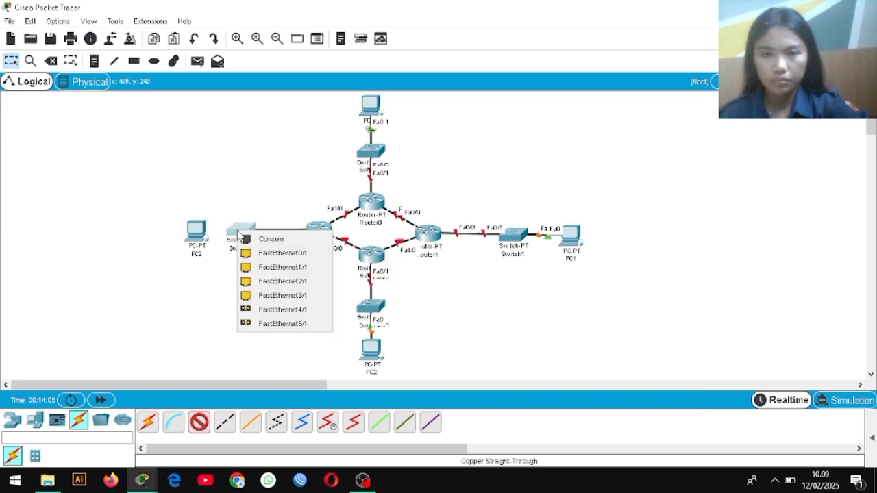
pyautogui.click(314, 254)
# Step: Connect Switch3's FastEthernet1/1 to PC3's FastEthernet0 with a copper straight-through cable and line PC3 up with the switch
pyautogui.click(199, 424)
pyautogui.click(244, 231)
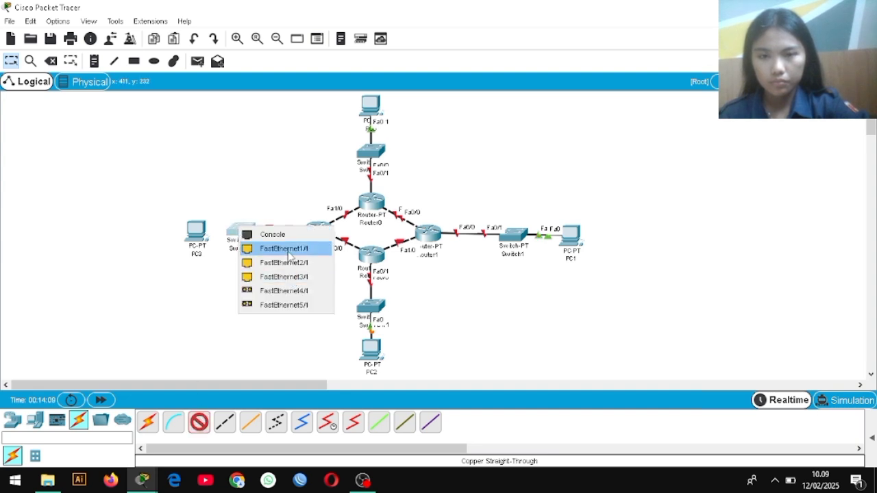
pyautogui.click(289, 254)
pyautogui.click(195, 232)
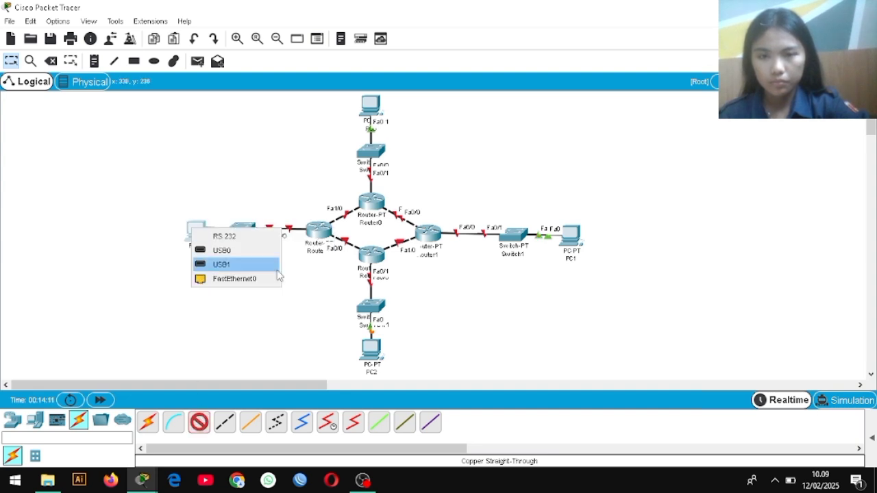
pyautogui.click(278, 277)
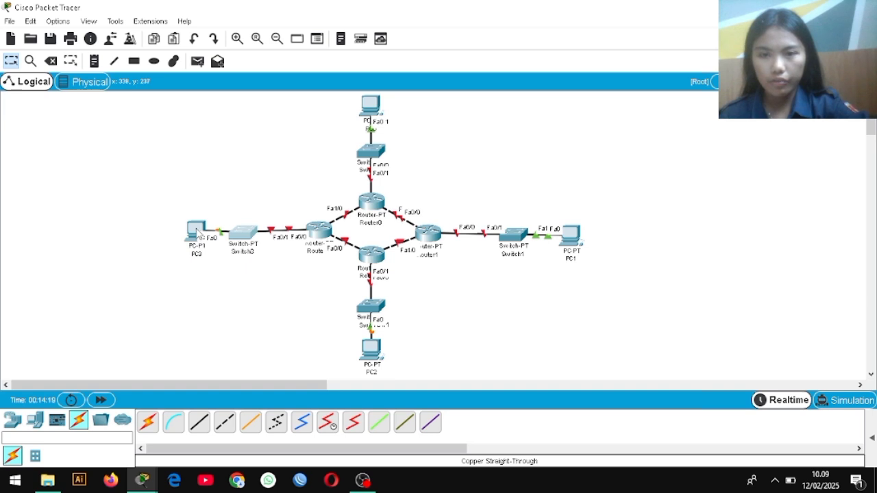
pyautogui.moveTo(197, 231); pyautogui.dragTo(197, 242)
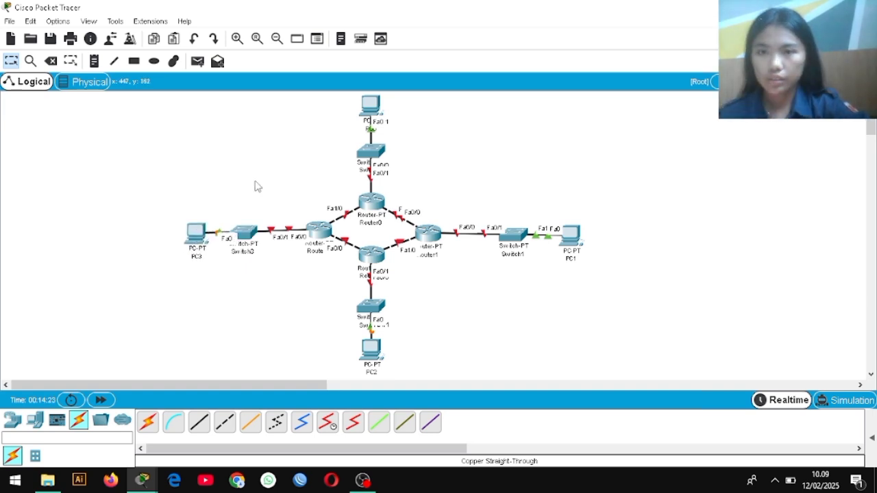
# Step: Draw four unfilled rectangles with black outlines, one around each switch and PC pair
pyautogui.click(134, 61)
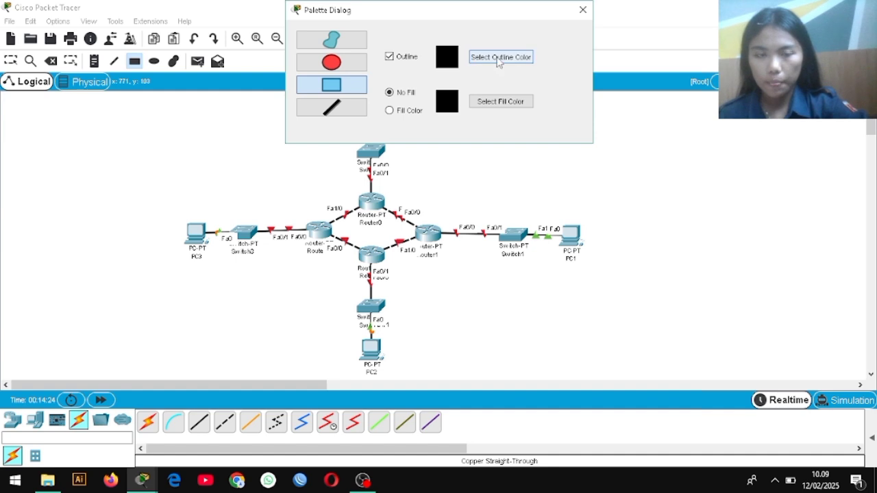
pyautogui.click(583, 9)
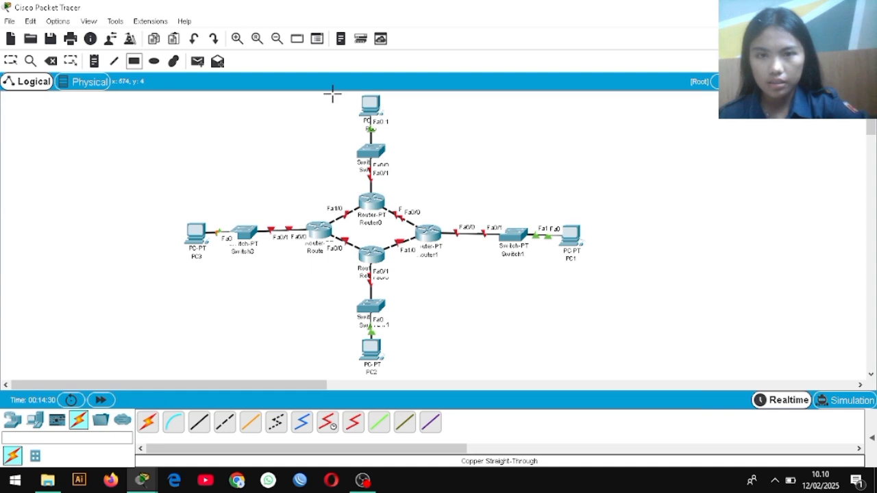
pyautogui.moveTo(332, 94); pyautogui.dragTo(407, 187)
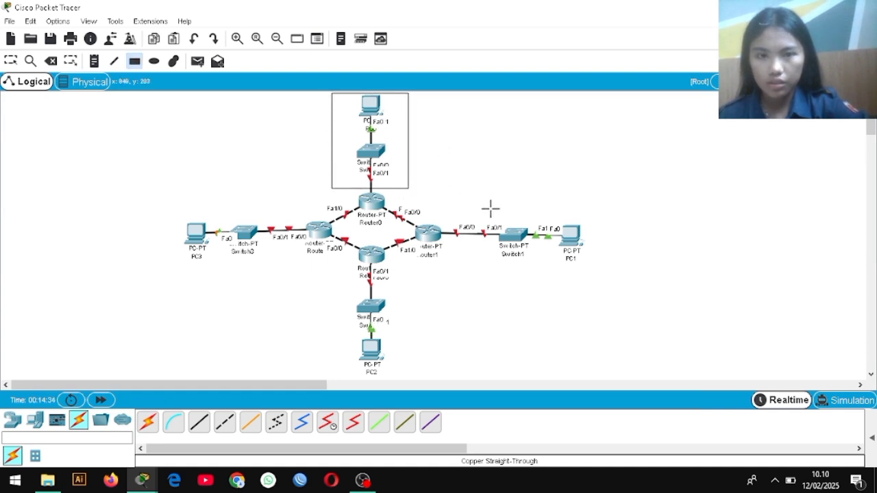
pyautogui.moveTo(478, 206); pyautogui.dragTo(595, 281)
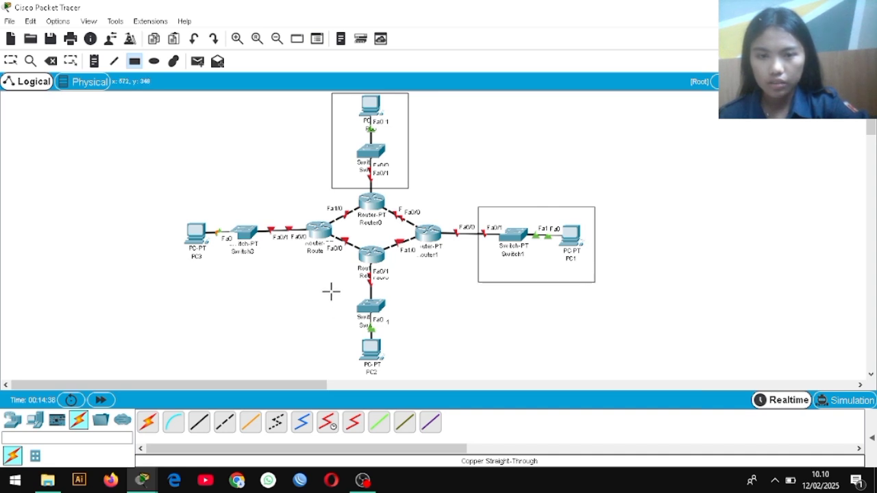
pyautogui.moveTo(330, 287); pyautogui.dragTo(411, 378)
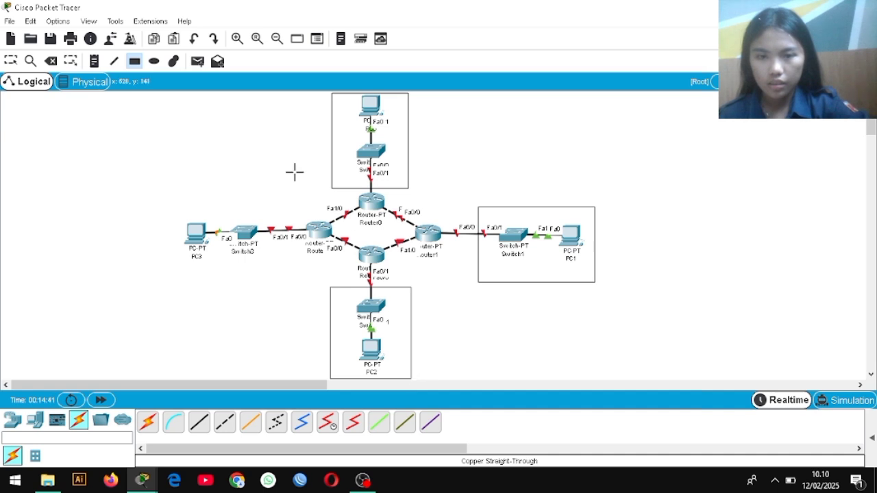
pyautogui.moveTo(169, 195); pyautogui.dragTo(280, 270)
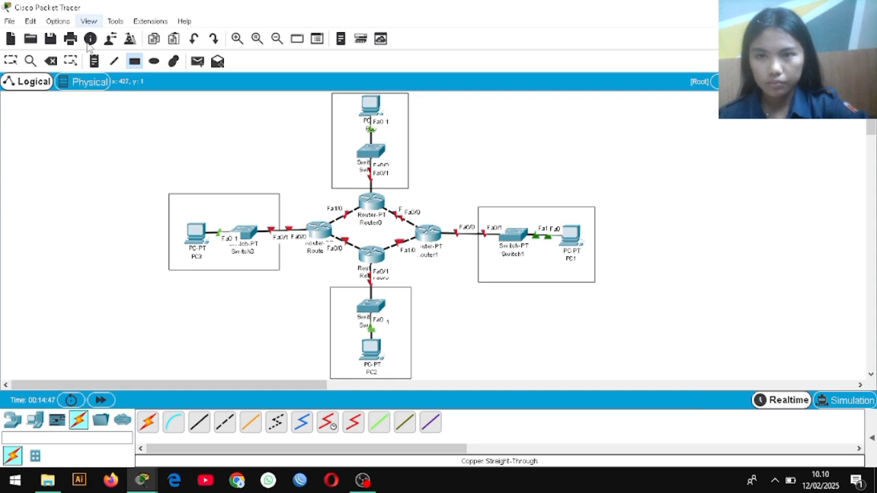
# Step: Move the rectangle around PC3 and Switch3 slightly down so it frames the two devices better
pyautogui.click(12, 63)
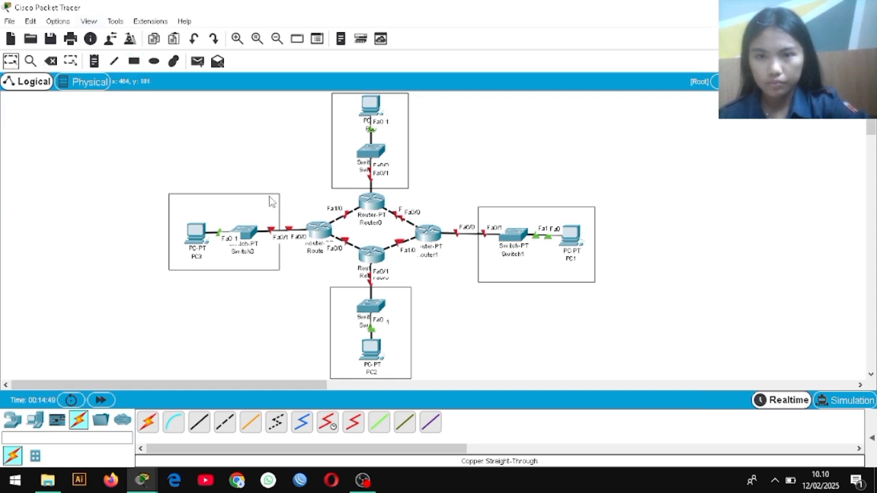
pyautogui.click(271, 194)
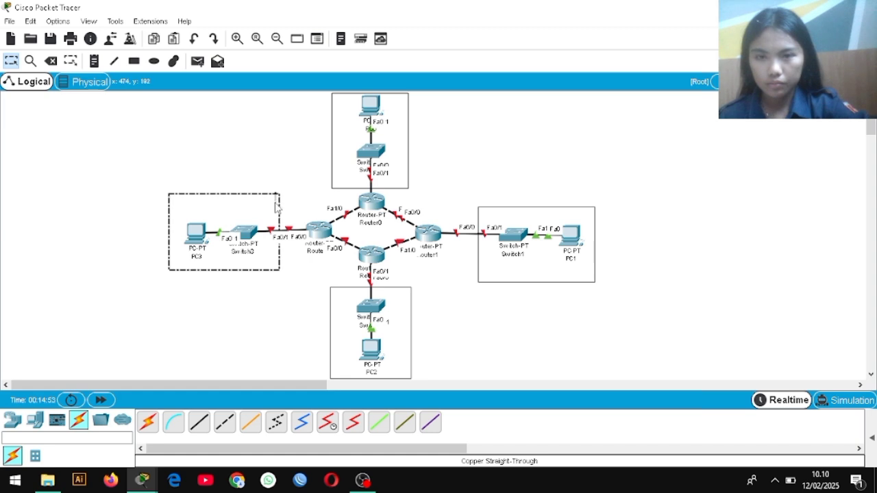
pyautogui.moveTo(278, 223); pyautogui.dragTo(275, 232)
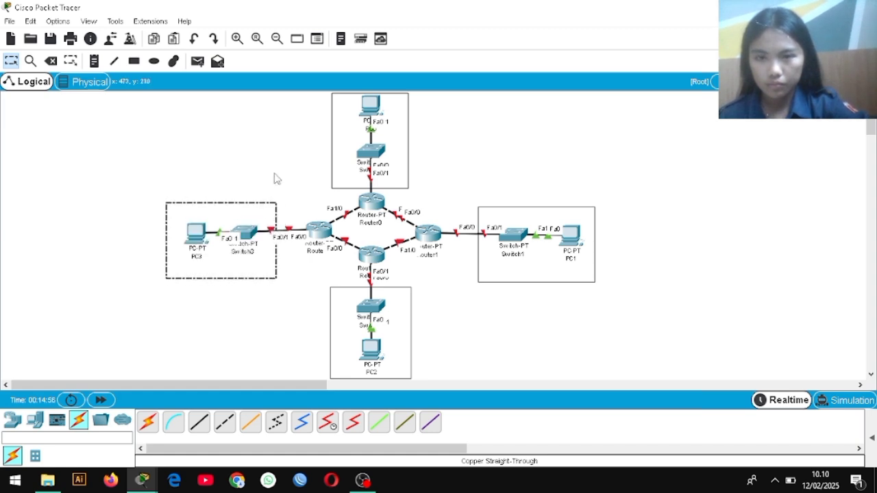
pyautogui.click(271, 167)
# Step: Draw an unfilled rectangle with a black outline around the four routers in the middle of the topology
pyautogui.click(134, 62)
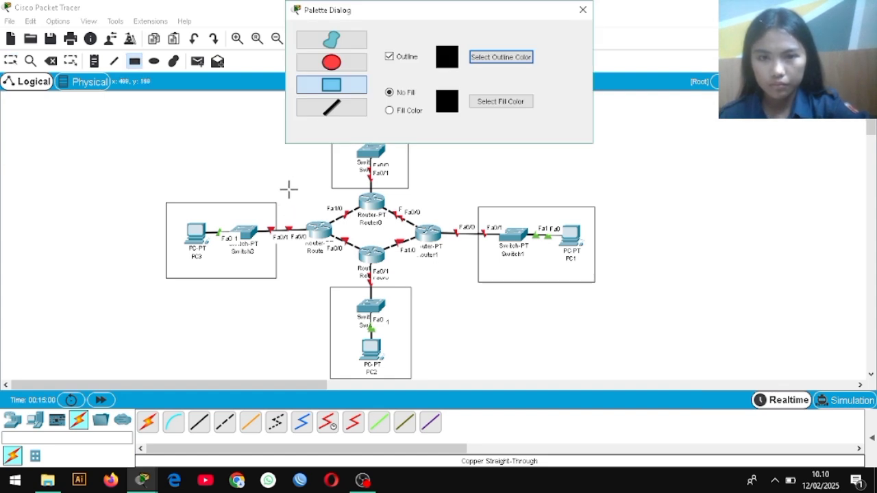
pyautogui.moveTo(291, 194); pyautogui.dragTo(453, 275)
pyautogui.click(583, 10)
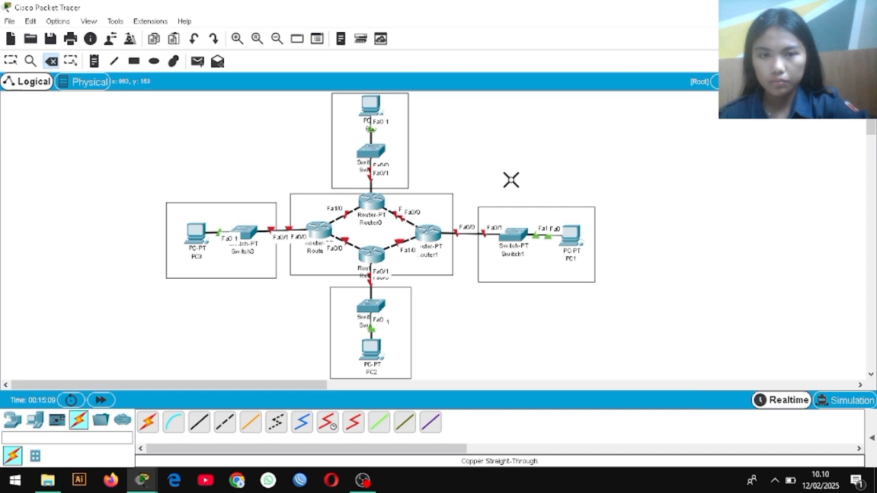
pyautogui.click(17, 57)
# Step: Add the note "area 1" in the PC0 and Switch0 rectangle and "area 2" in the PC1 and Switch1 rectangle
pyautogui.click(99, 60)
pyautogui.click(395, 100)
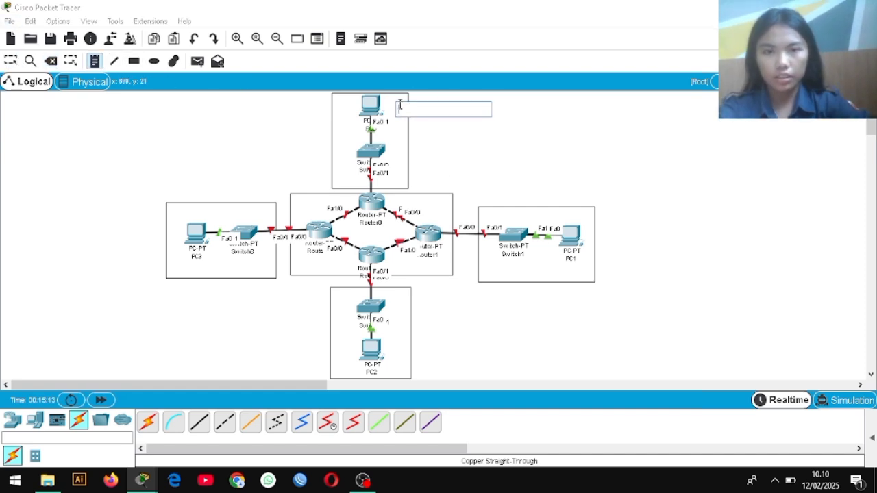
pyautogui.write('area 1')
pyautogui.click(577, 211)
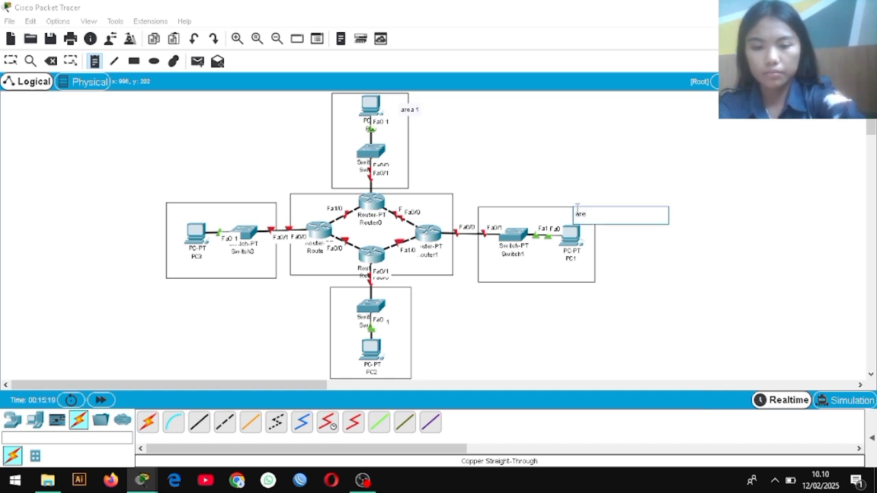
pyautogui.write('area 2')
pyautogui.press('Return')
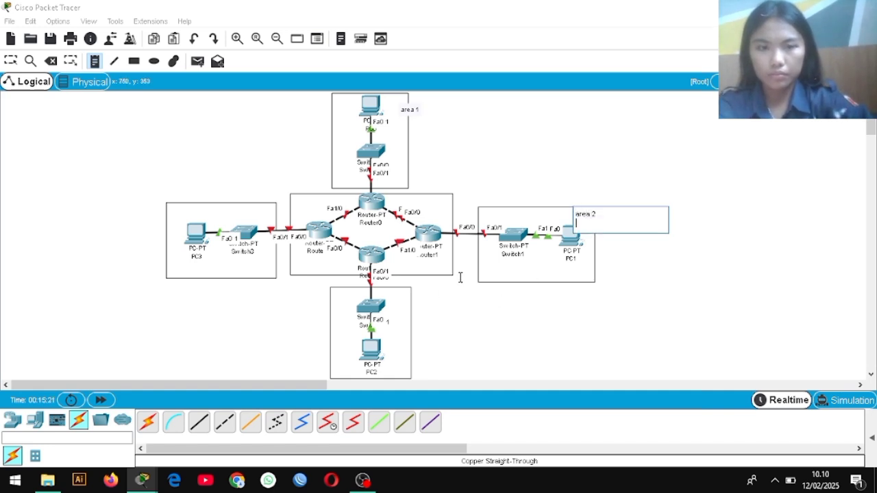
pyautogui.press('BackSpace')
# Step: Add the note "area 3" in the PC2 and Switch2 rectangle and "area 4" in the PC3 and Switch3 rectangle
pyautogui.click(401, 303)
pyautogui.write('area 3')
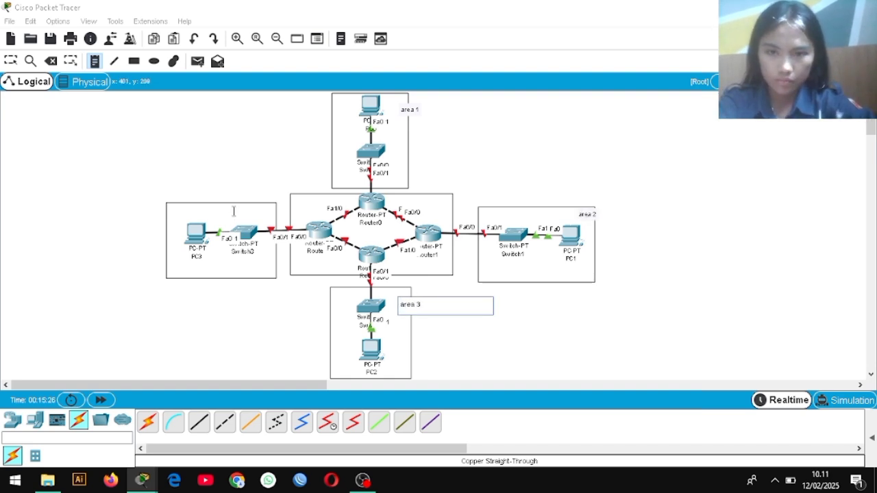
pyautogui.click(233, 211)
pyautogui.write('area ')
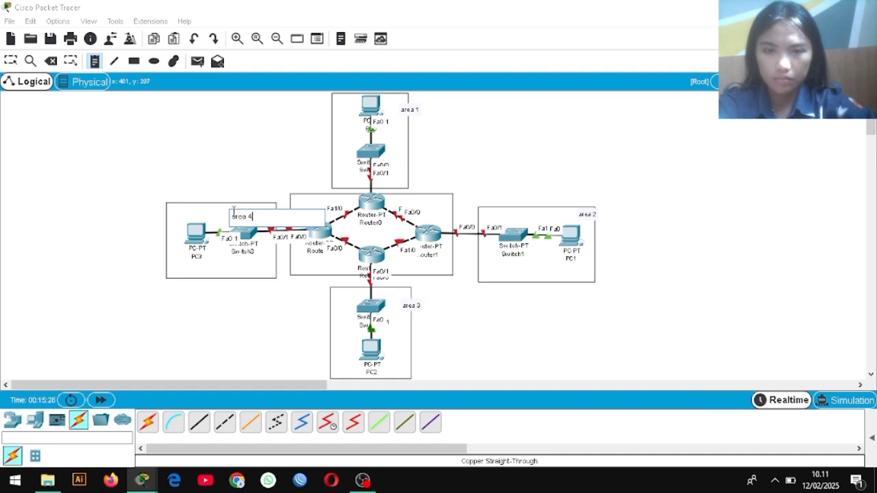
# Step: Finish the "area 4" note and add the note "area 0" in the rectangle around the four routers
pyautogui.write('4')
pyautogui.click(427, 202)
pyautogui.write('area 0')
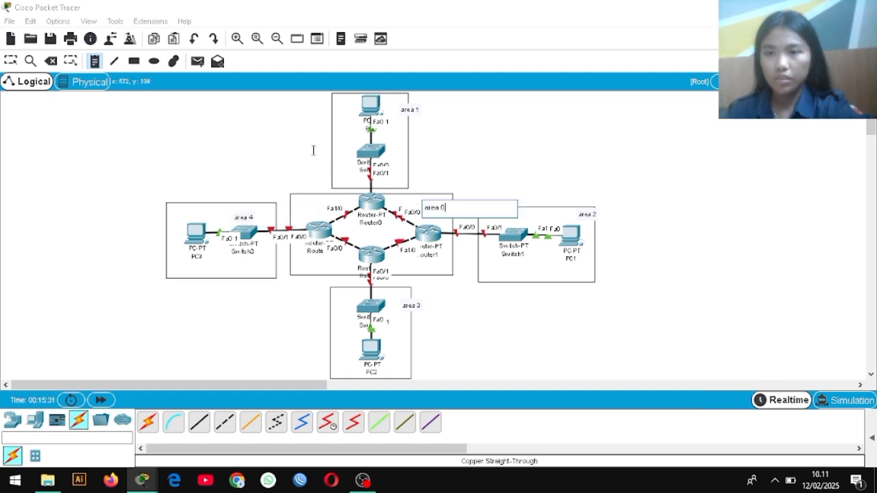
pyautogui.click(11, 61)
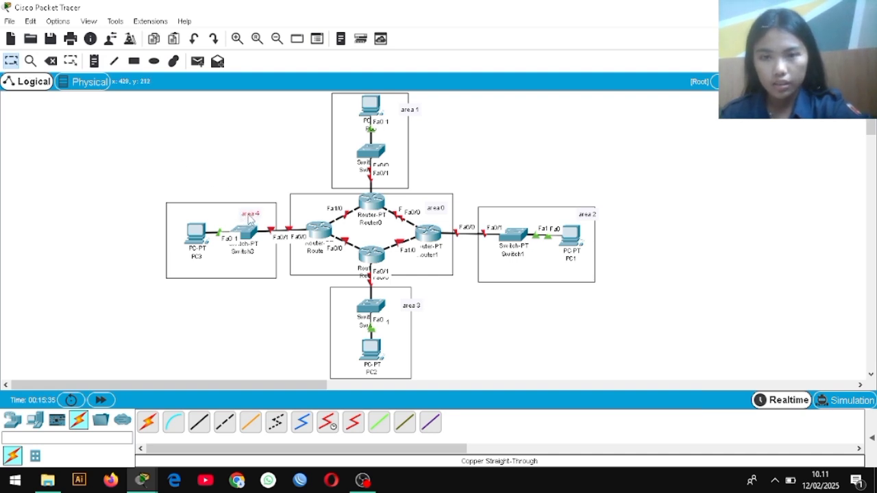
# Step: Nudge the five area notes into the upper-right corners of their rectangles and move Router0 slightly down
pyautogui.moveTo(412, 116); pyautogui.dragTo(402, 110)
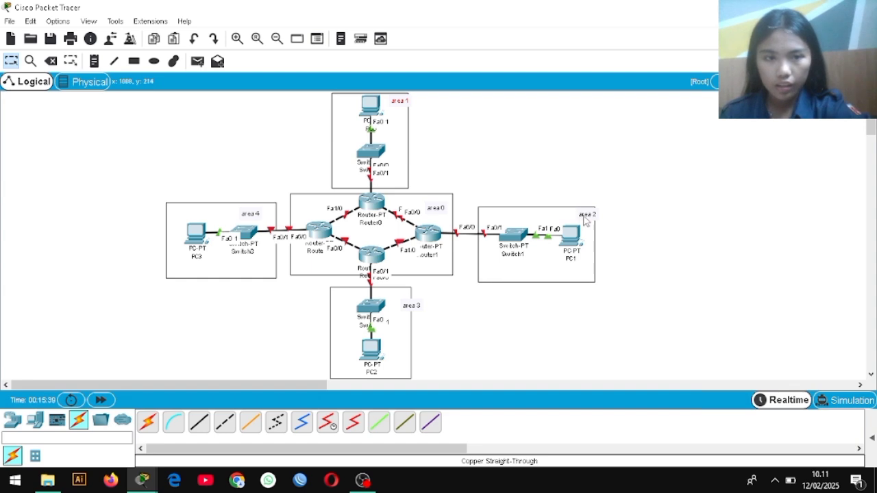
pyautogui.moveTo(572, 217); pyautogui.dragTo(566, 219)
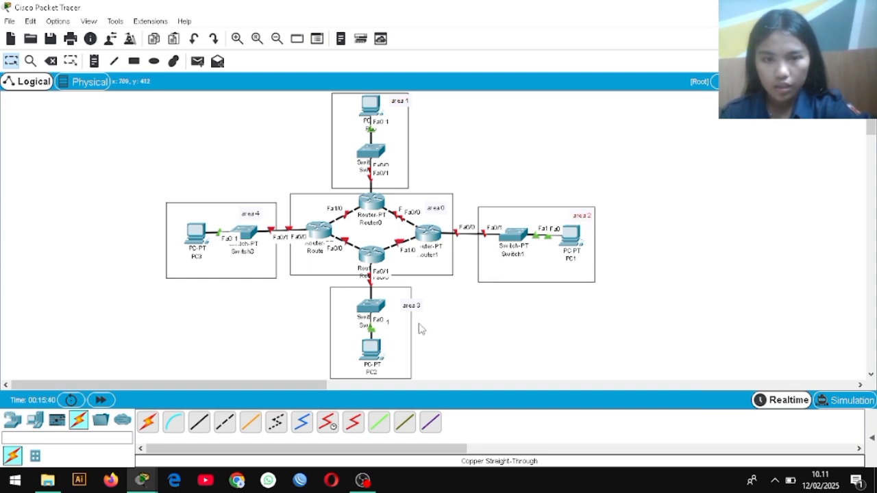
pyautogui.moveTo(413, 309); pyautogui.dragTo(405, 296)
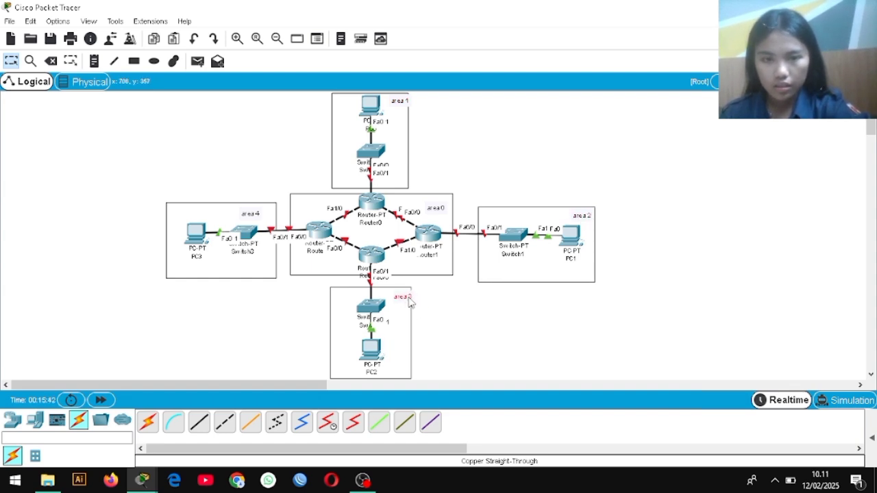
pyautogui.moveTo(251, 217); pyautogui.dragTo(259, 214)
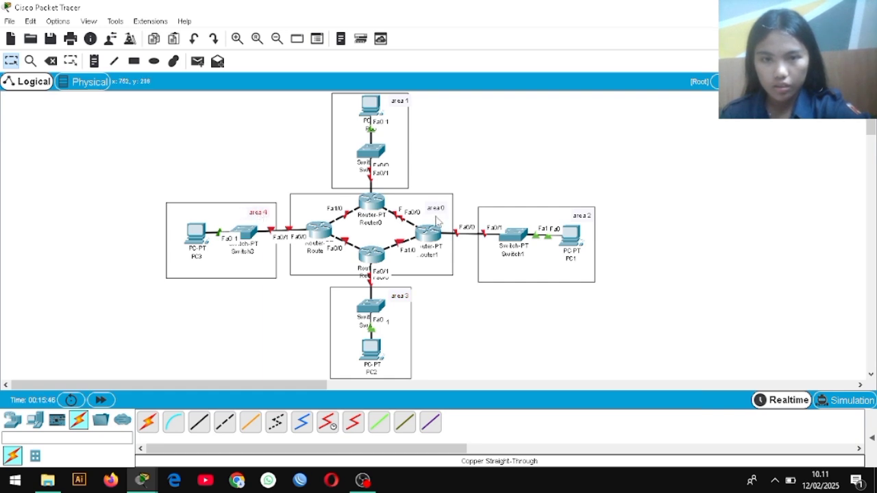
pyautogui.moveTo(439, 215); pyautogui.dragTo(442, 209)
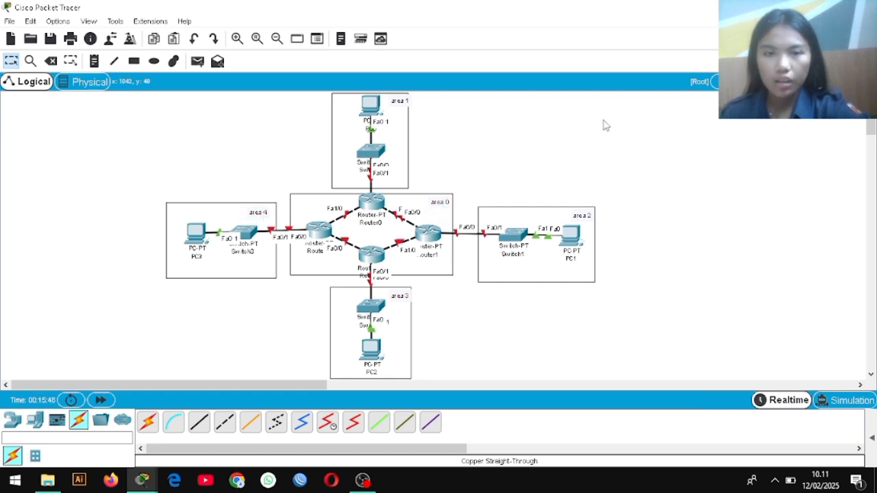
pyautogui.click(374, 209)
pyautogui.moveTo(374, 209); pyautogui.dragTo(374, 217)
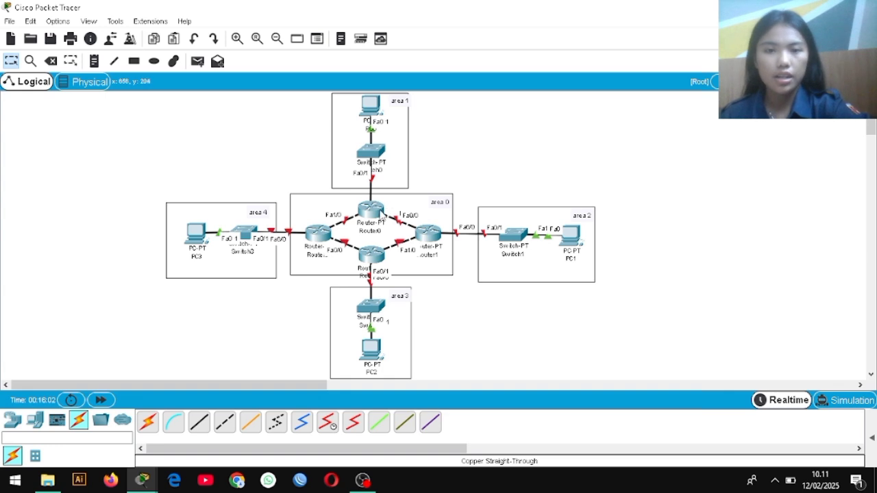
# Step: Configure Router0's FastEthernet0/0 interface with IP address 192.168.35.1 and subnet mask 255.255.255.0, and turn the port on
pyautogui.moveTo(370, 213)
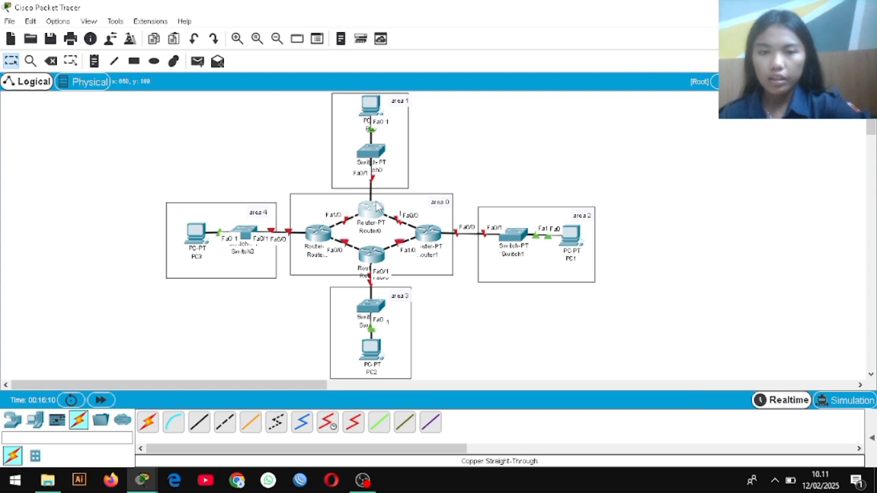
pyautogui.click(372, 221)
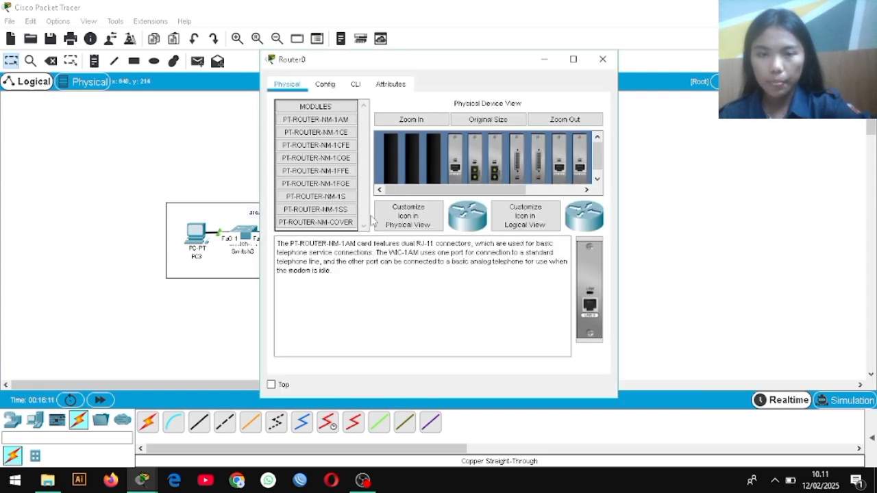
pyautogui.click(321, 85)
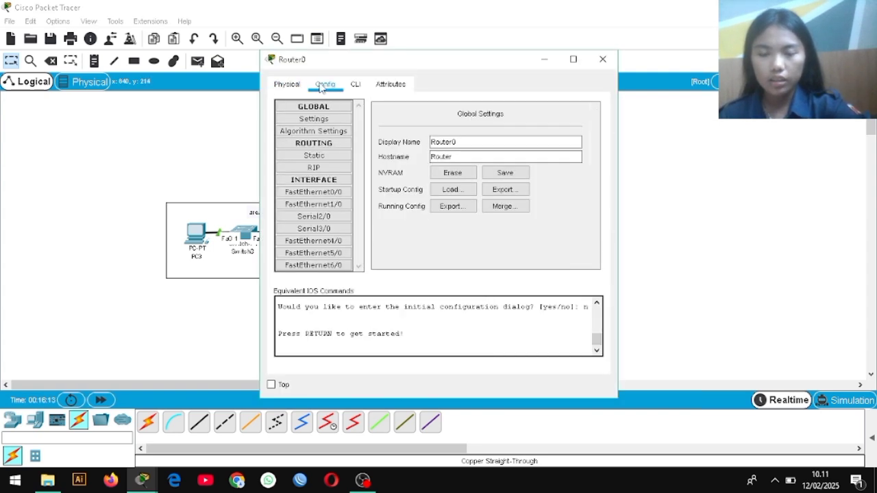
pyautogui.click(324, 194)
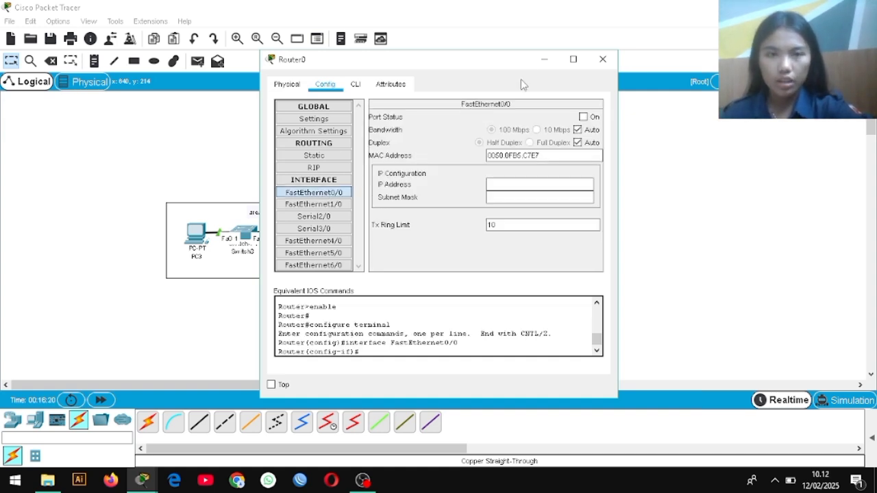
pyautogui.click(543, 60)
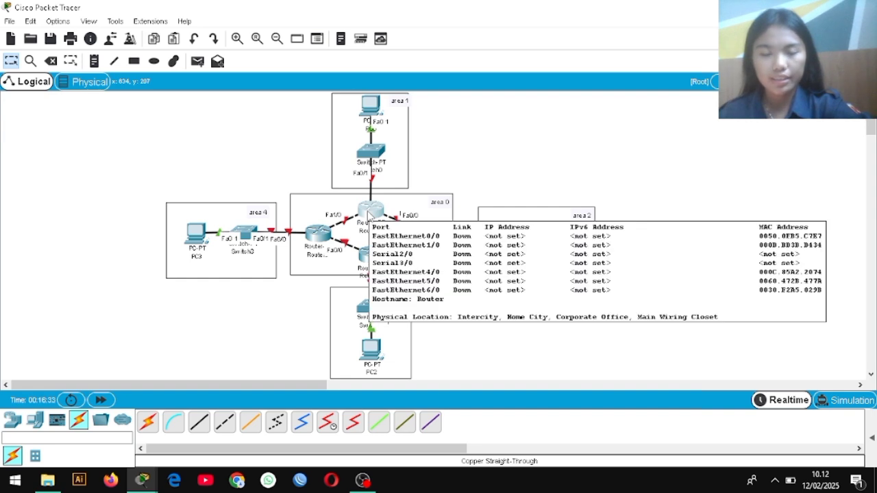
pyautogui.click(368, 215)
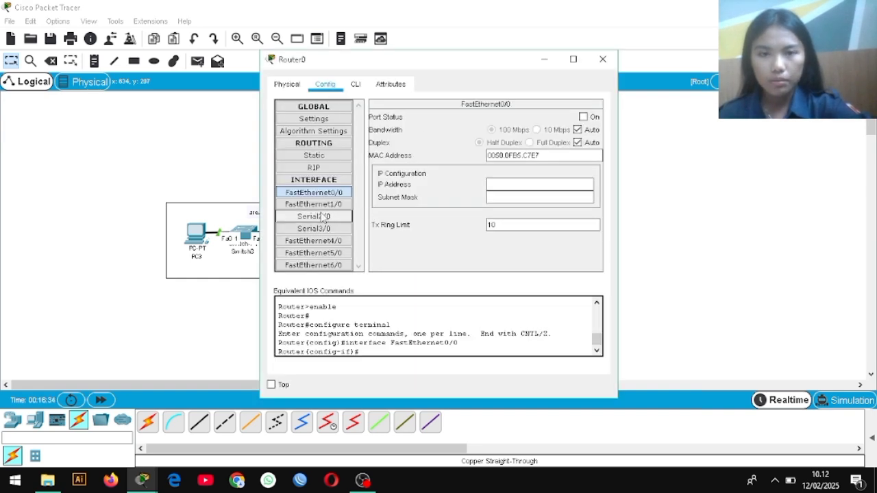
pyautogui.click(341, 193)
pyautogui.click(537, 183)
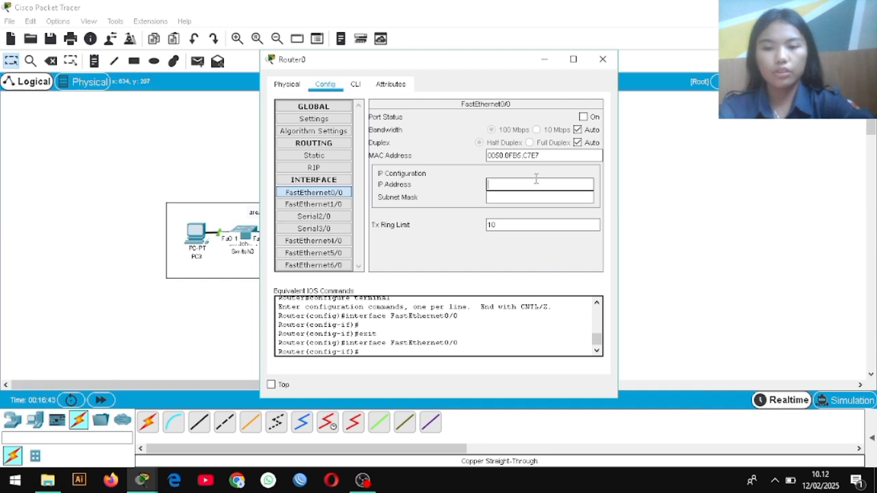
pyautogui.write('192.168')
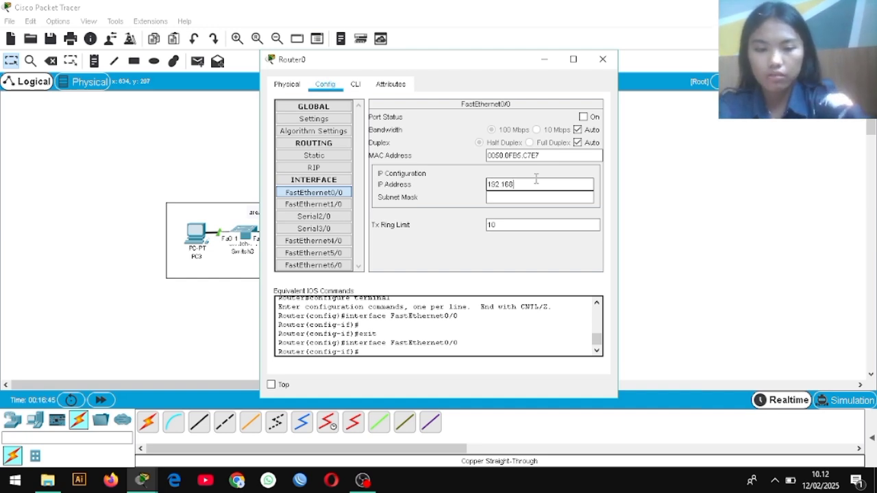
pyautogui.write('.35.1')
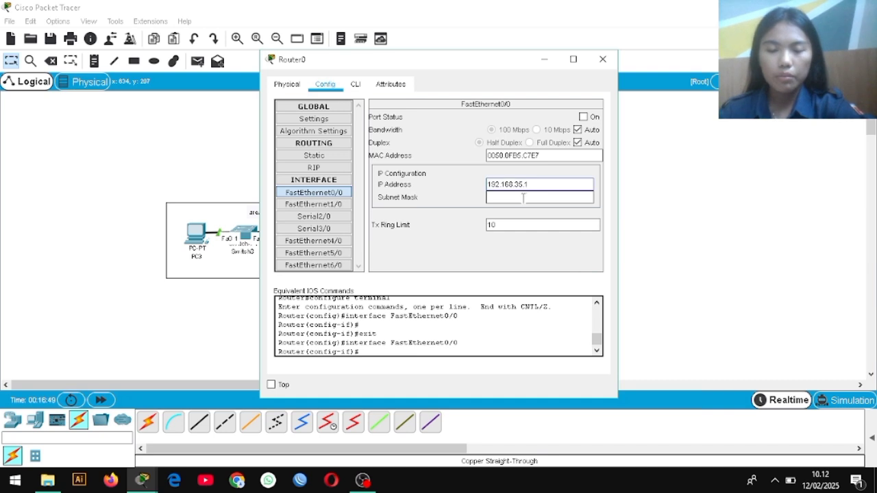
pyautogui.click(520, 198)
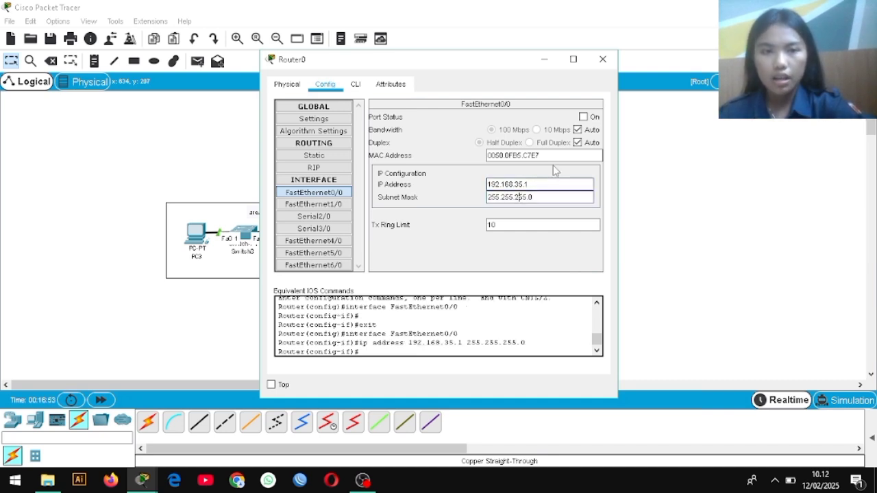
pyautogui.click(583, 118)
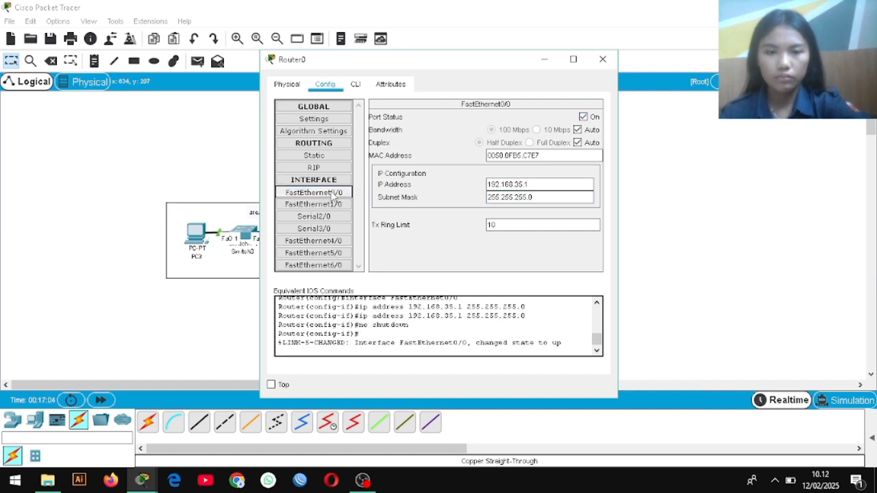
# Step: Configure Router0's FastEthernet1/0 interface with IP address 192.168.45.1 and subnet mask 255.255.255.0, and turn the port on
pyautogui.click(301, 204)
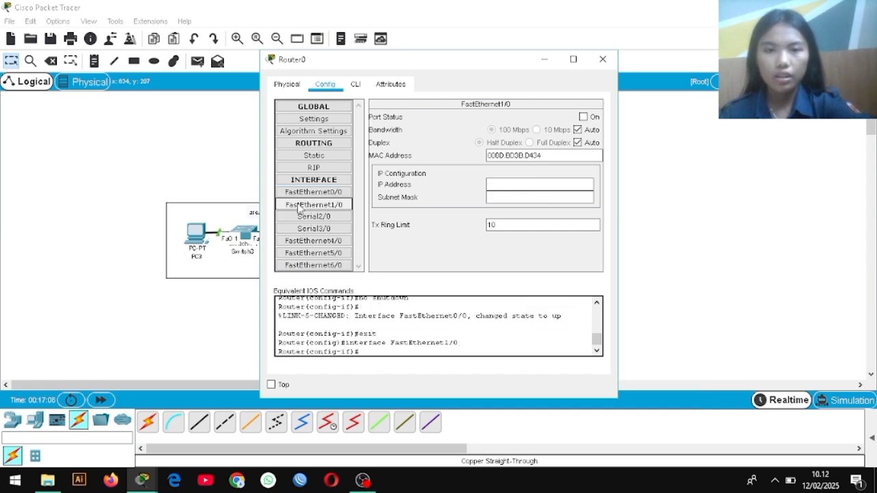
pyautogui.click(534, 189)
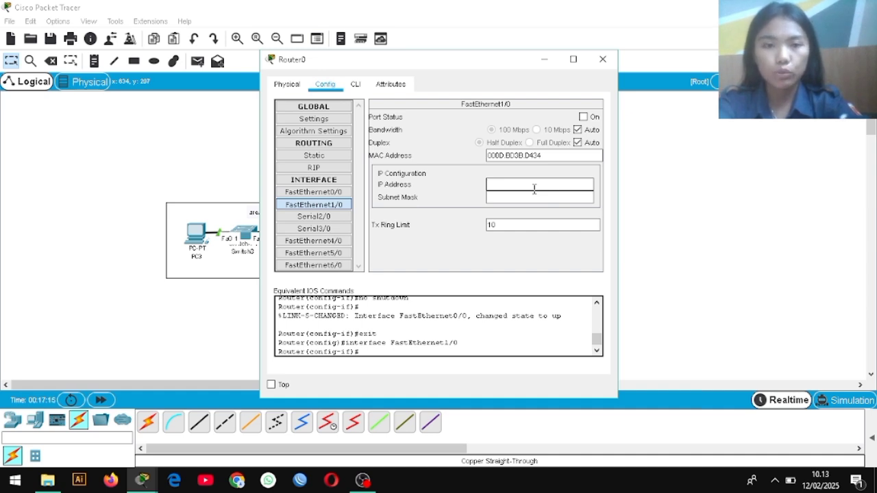
pyautogui.write('192')
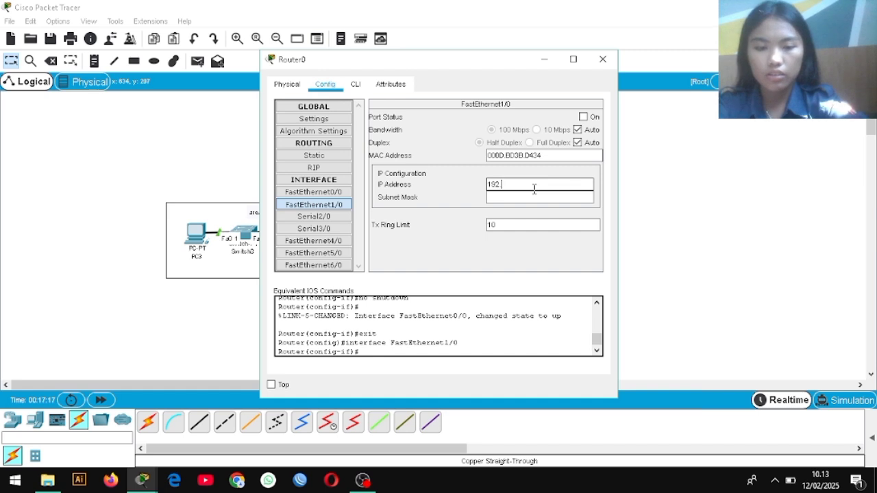
pyautogui.write('.168.45')
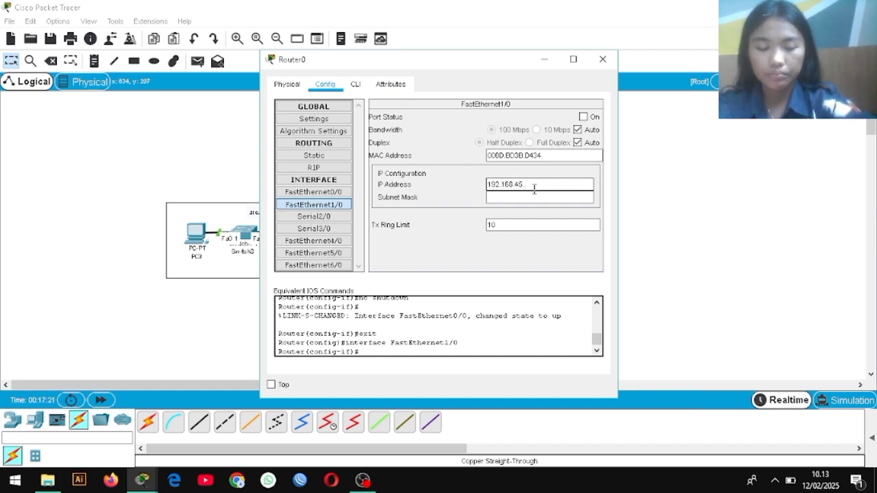
pyautogui.write('.1')
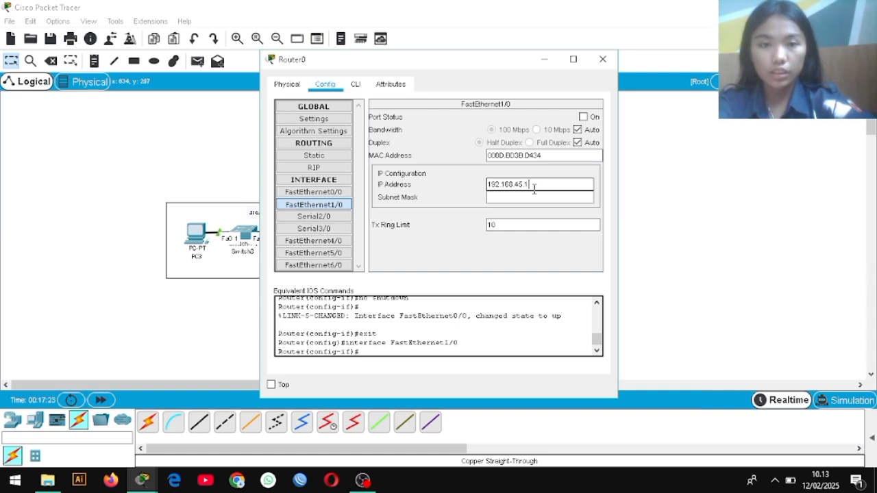
pyautogui.click(532, 198)
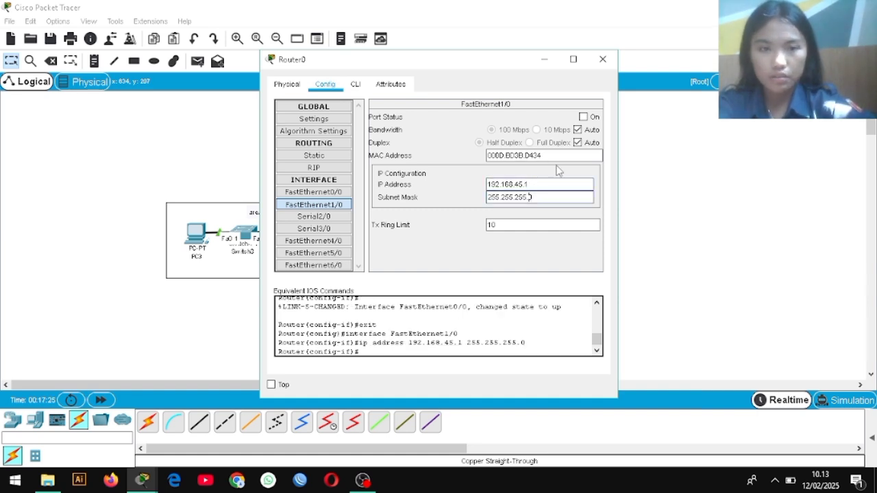
pyautogui.click(583, 117)
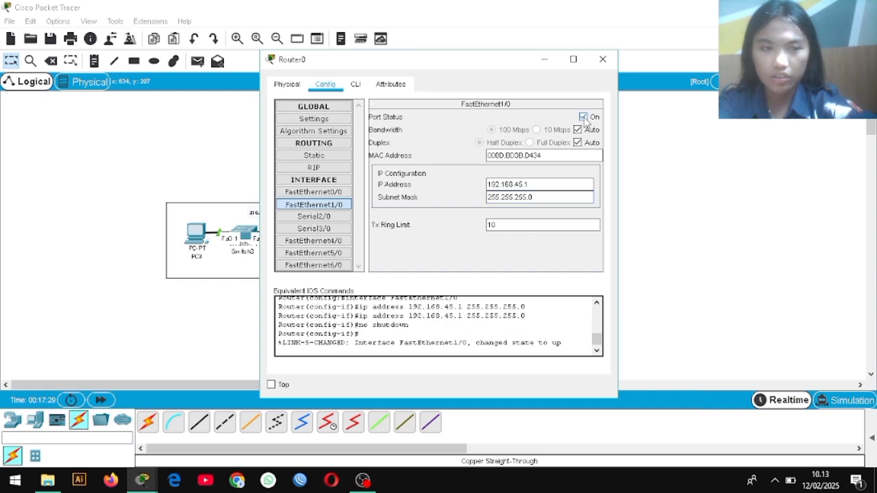
# Step: Configure Router0's FastEthernet6/0 interface with IP address 192.168.55.1 and subnet mask 255.255.255.0, turn the port on, and close the router's settings
pyautogui.click(310, 265)
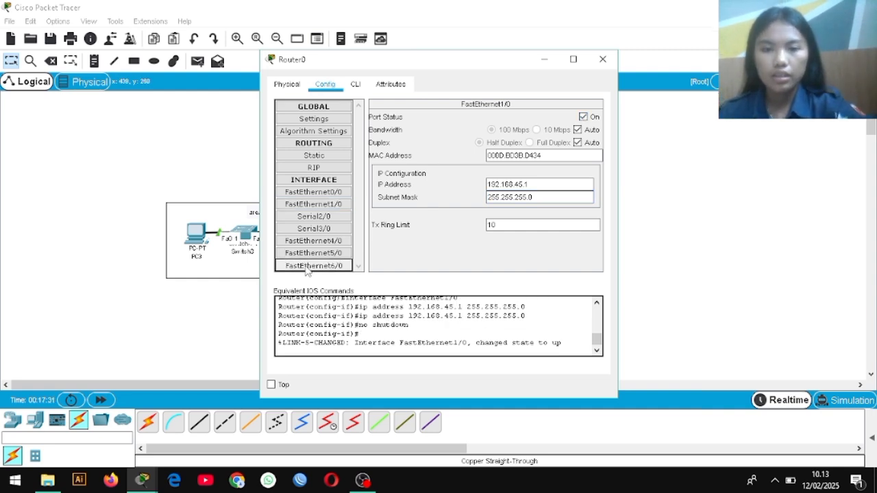
pyautogui.click(491, 185)
pyautogui.write('1')
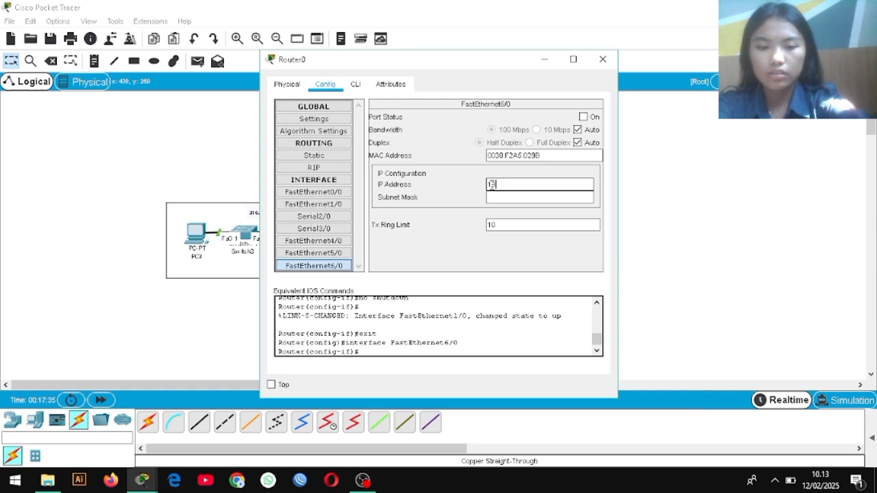
pyautogui.write('92.168.55.1')
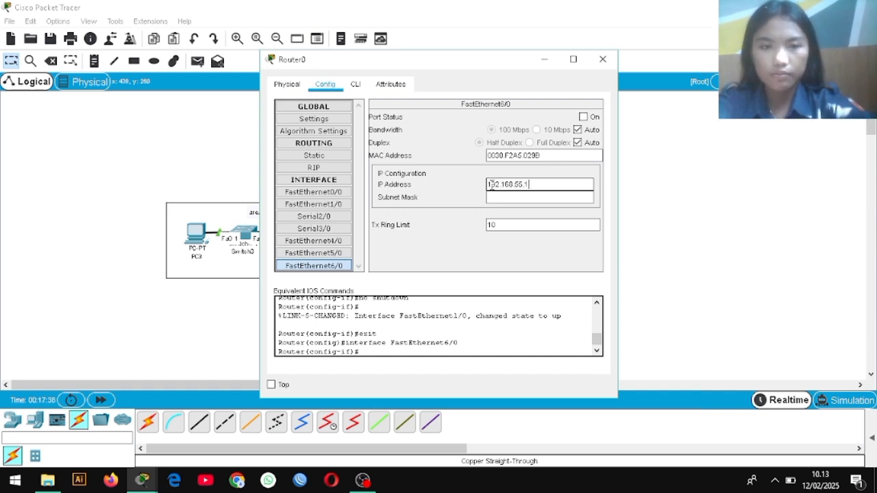
pyautogui.click(489, 197)
pyautogui.moveTo(487, 197); pyautogui.dragTo(515, 198)
pyautogui.click(583, 117)
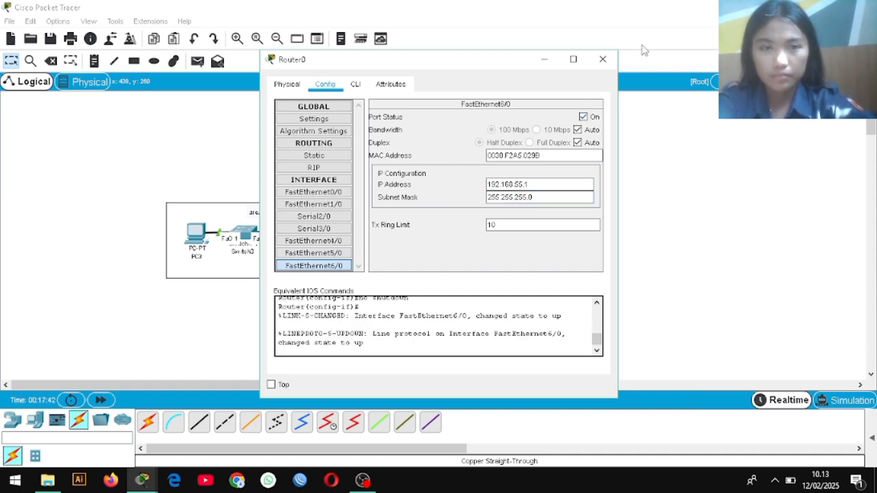
pyautogui.click(603, 59)
# Step: Configure Router1's FastEthernet0/0 interface with IP address 192.168.35.2 and the default subnet mask, and turn the port on
pyautogui.click(438, 237)
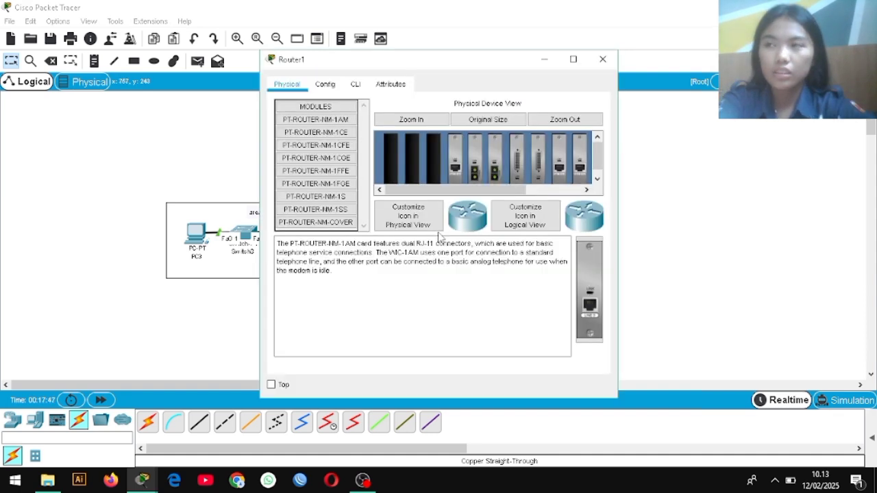
pyautogui.click(325, 84)
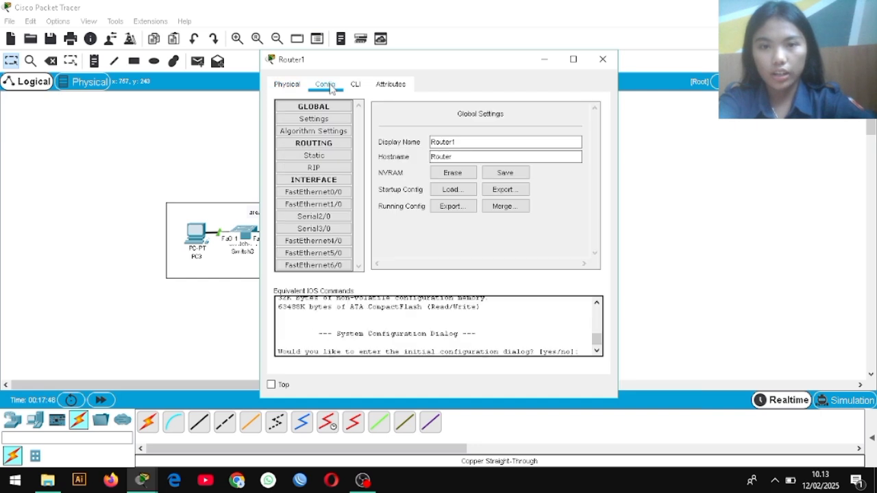
pyautogui.click(329, 194)
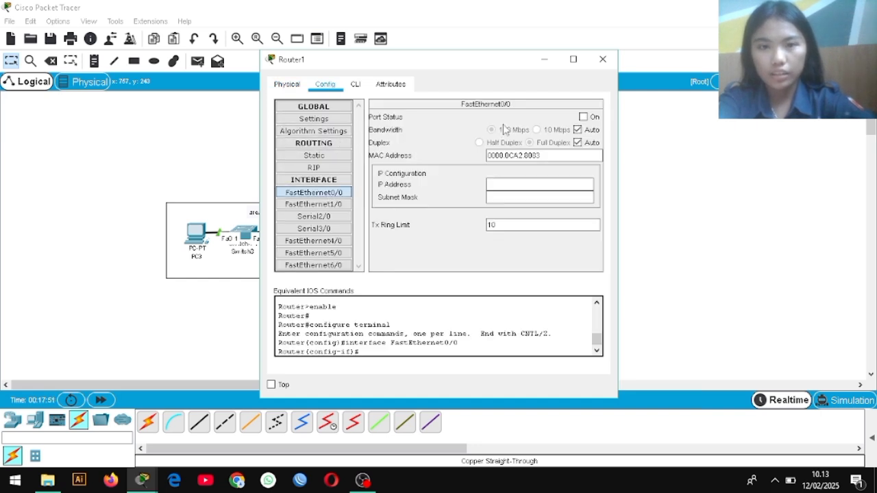
pyautogui.click(515, 188)
pyautogui.write('192.17')
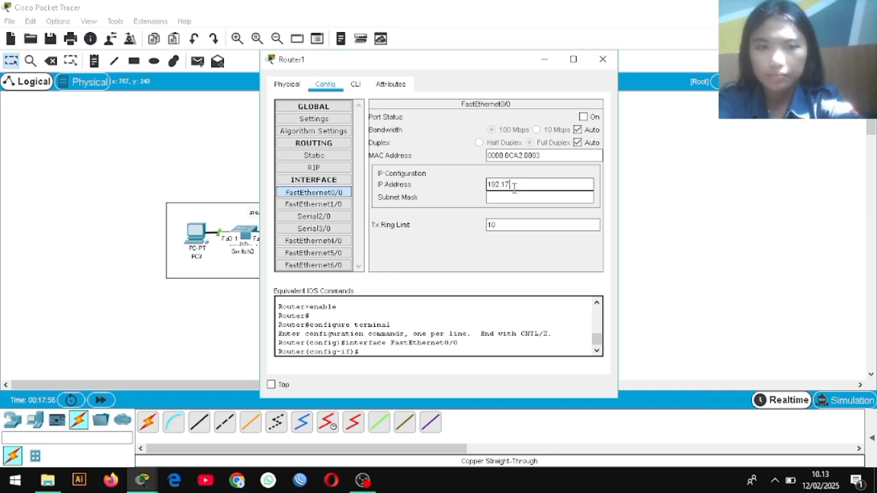
pyautogui.write('68')
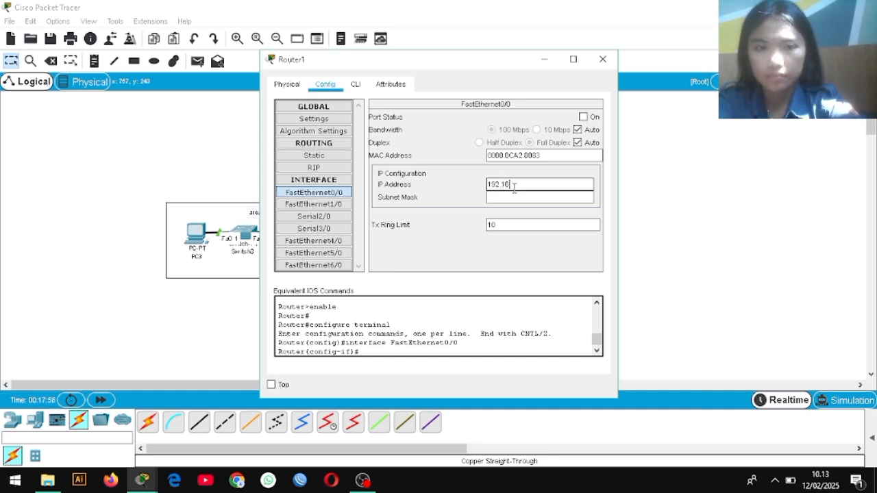
pyautogui.write('.8')
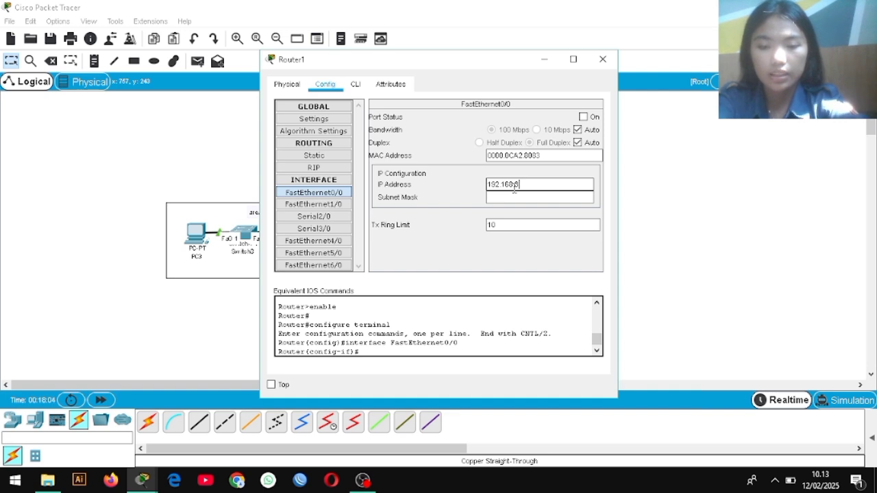
pyautogui.write('5.1')
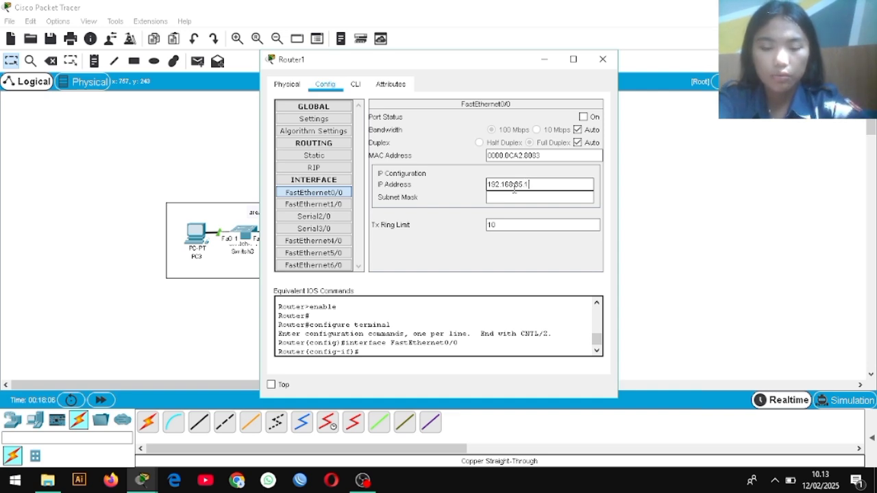
pyautogui.press('BackSpace')
pyautogui.write('2')
pyautogui.click(513, 196)
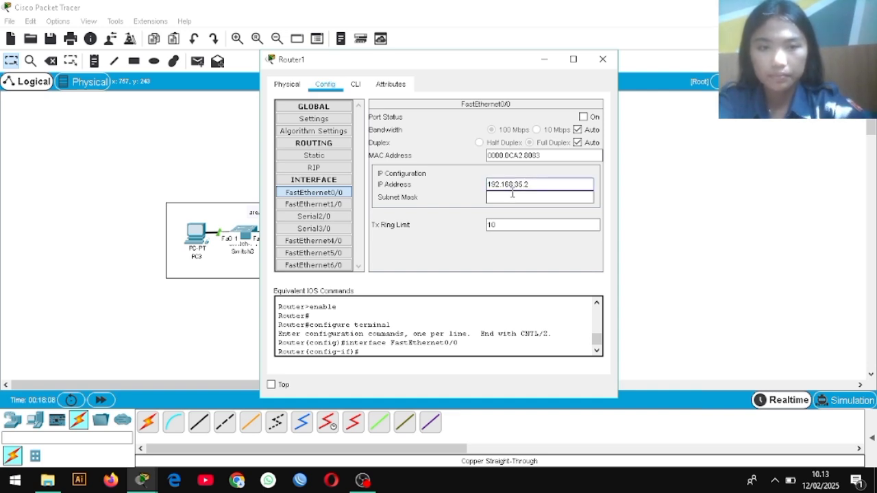
pyautogui.click(583, 117)
# Step: Configure Router1's FastEthernet1/0 interface with IP address 192.168.65.1 and subnet mask 255.255.255.0, and turn the port on
pyautogui.click(314, 204)
pyautogui.click(525, 185)
pyautogui.write('1')
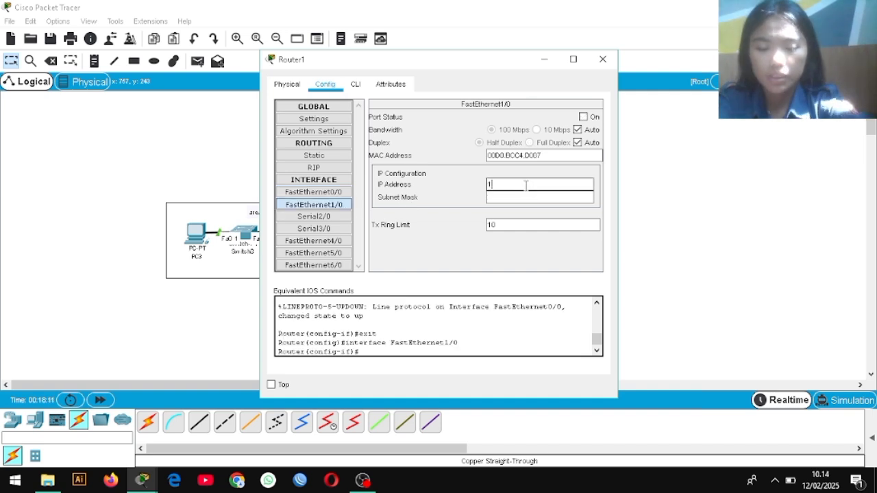
pyautogui.write('92.168.65')
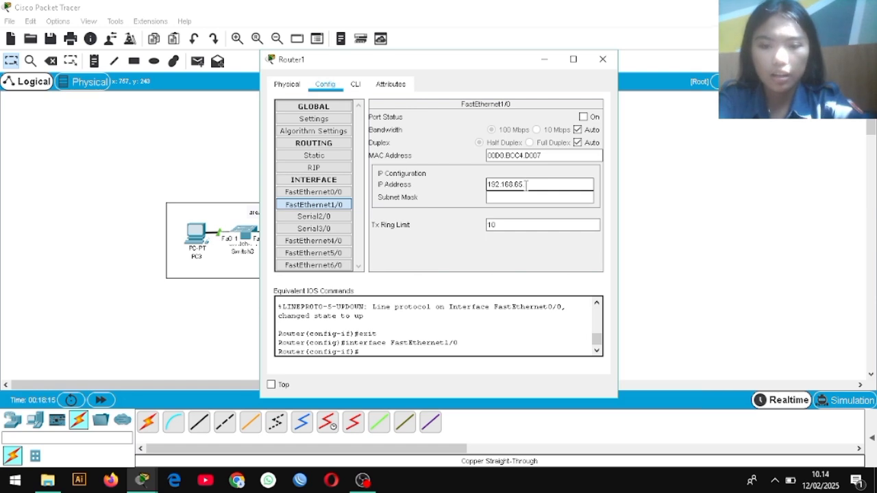
pyautogui.write('.1')
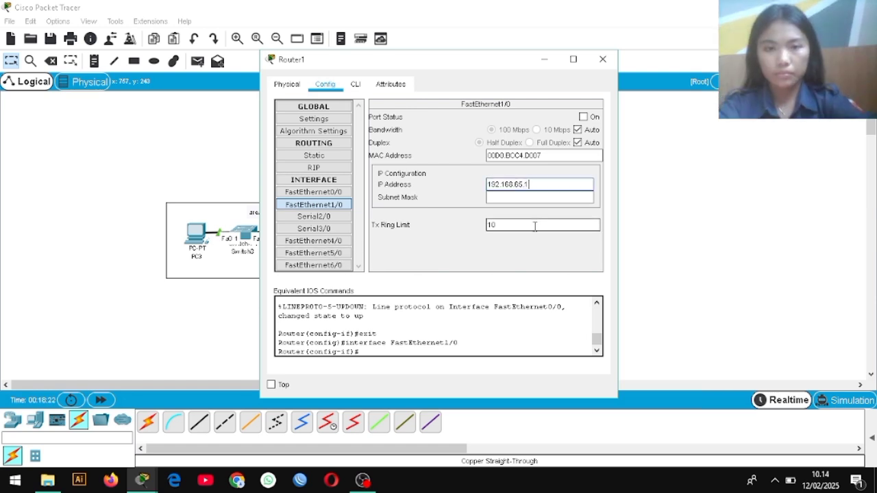
pyautogui.click(527, 199)
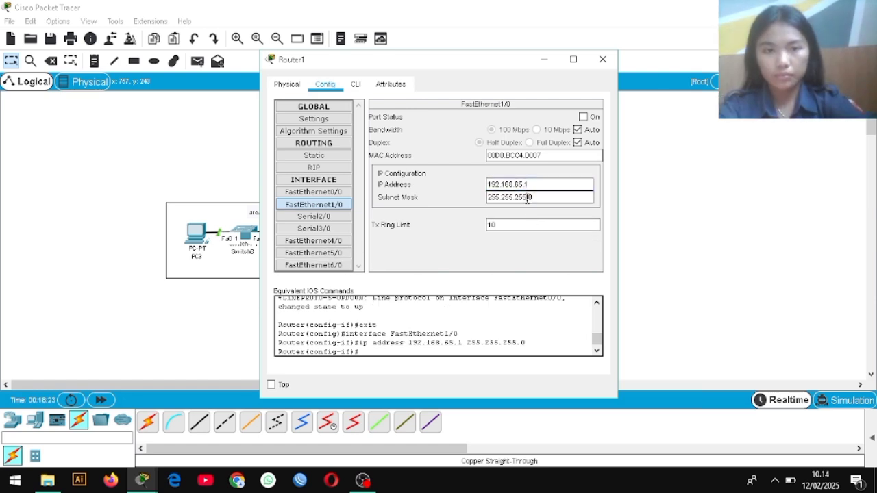
pyautogui.click(583, 117)
# Step: Configure Router1's FastEthernet6/0 interface with IP address 192.168.75.1 and subnet mask 255.255.255.0, turn the port on, and close the router's settings
pyautogui.click(343, 266)
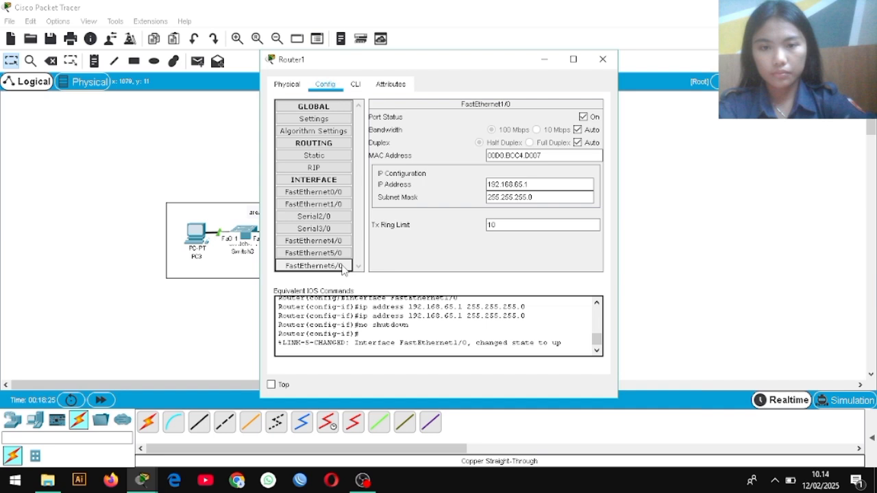
pyautogui.click(537, 185)
pyautogui.write('192.168.75')
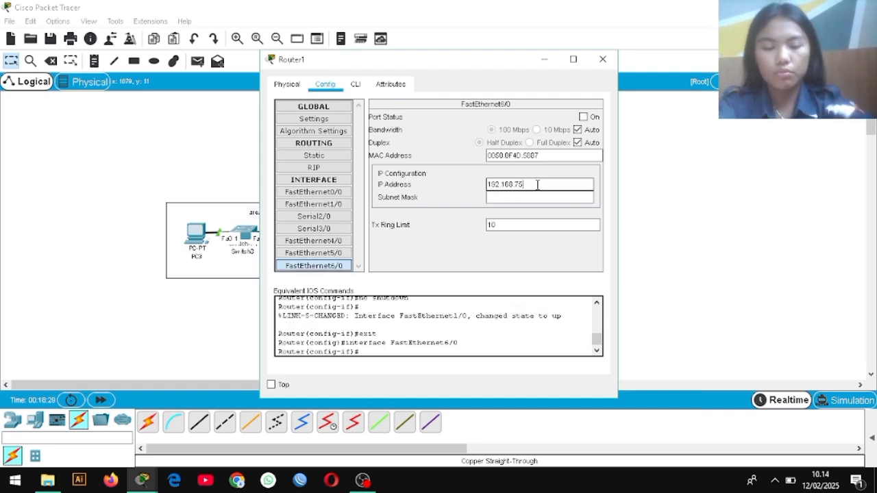
pyautogui.write('.1')
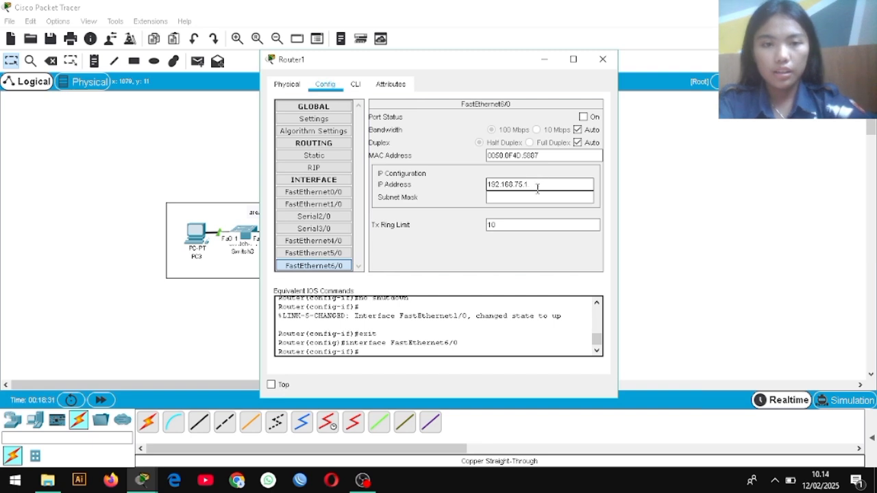
pyautogui.click(536, 197)
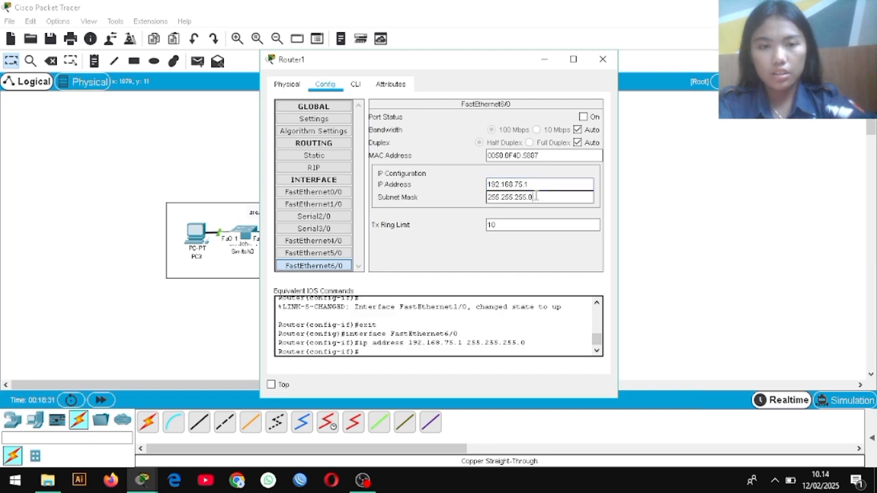
pyautogui.click(583, 117)
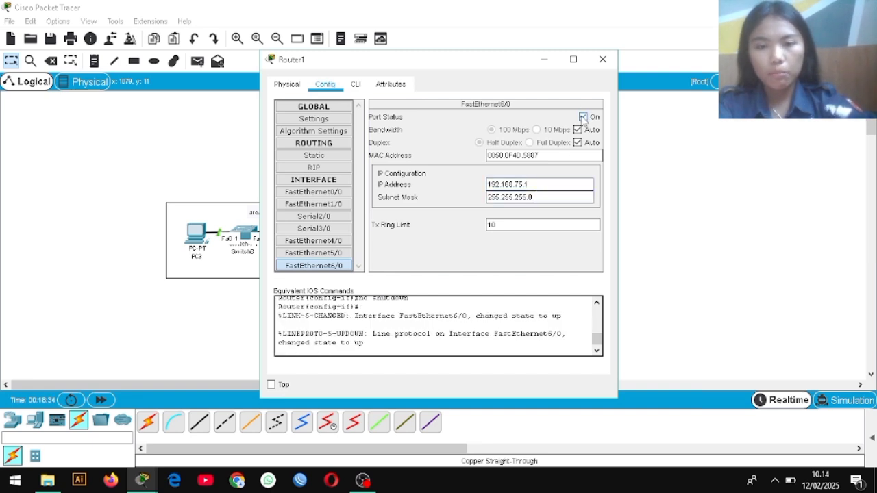
pyautogui.click(603, 59)
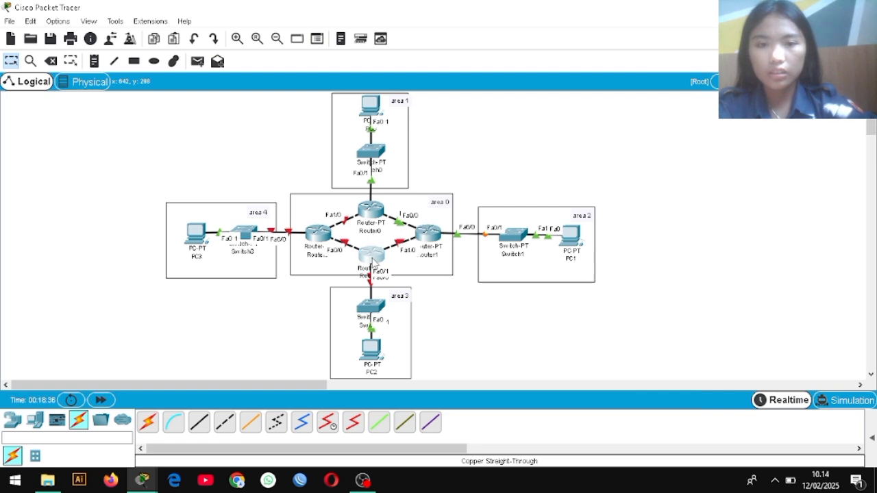
# Step: Configure Router2's FastEthernet0/0 interface with IP address 192.168.65.2 and subnet mask 255.255.255.0, and turn the port on
pyautogui.click(373, 264)
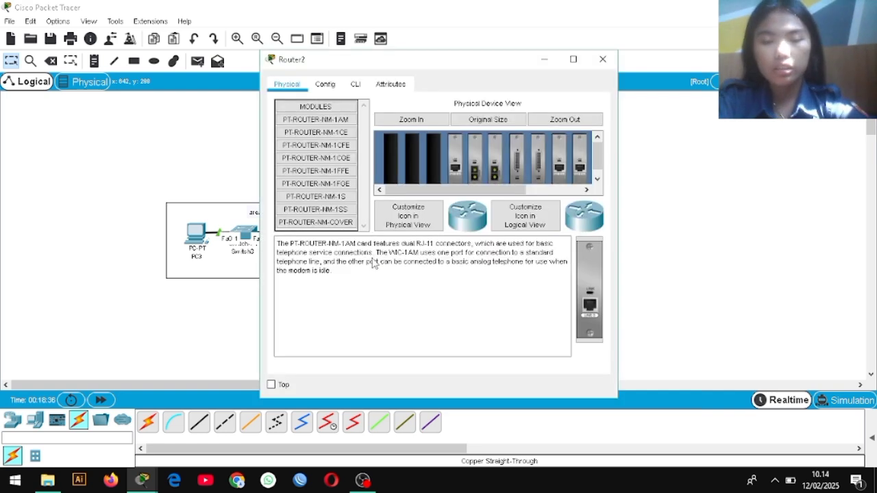
pyautogui.click(338, 84)
pyautogui.click(341, 194)
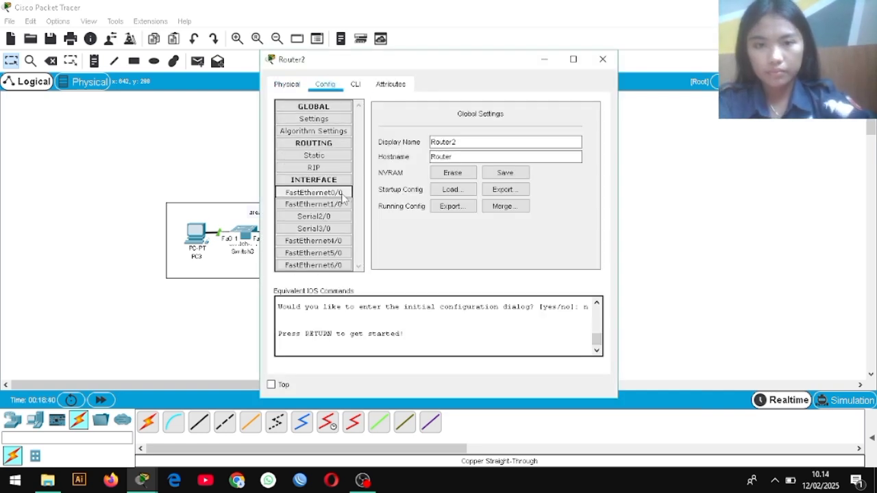
pyautogui.click(491, 184)
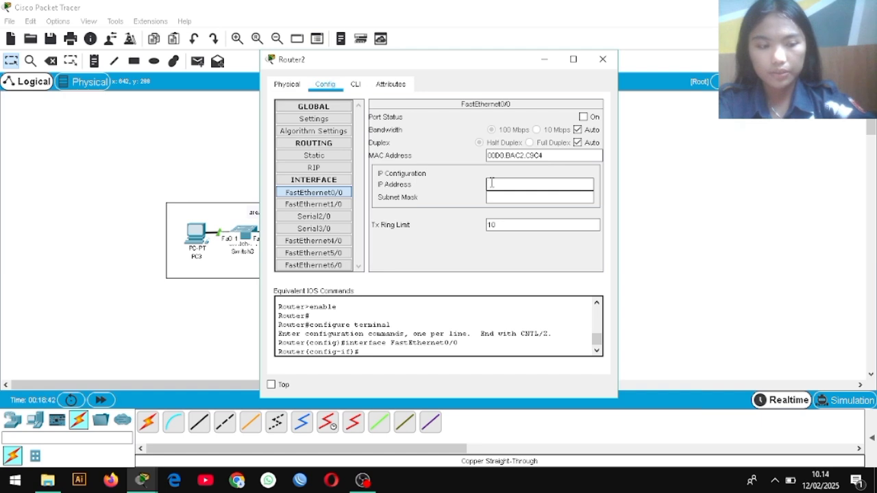
pyautogui.write('192.168.')
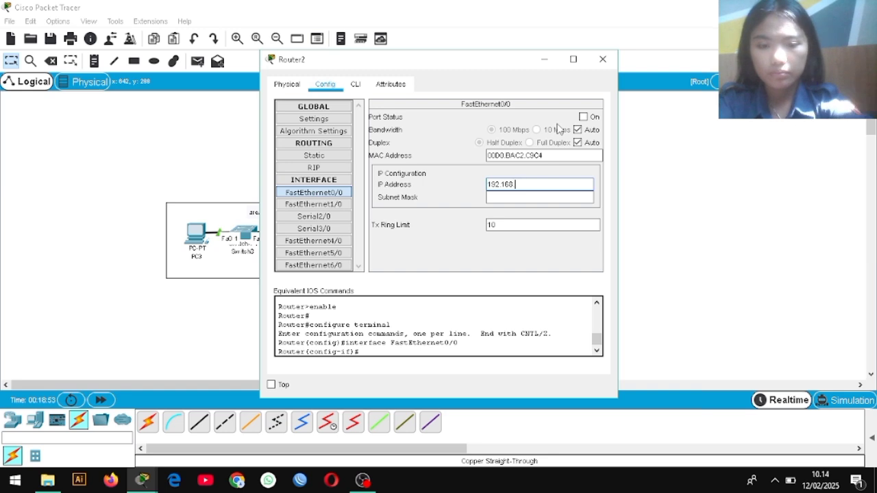
pyautogui.write('65')
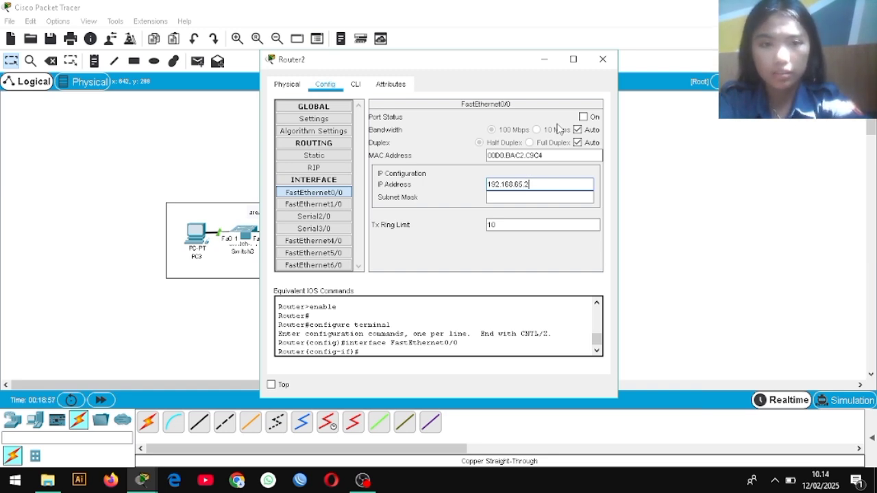
pyautogui.write('.2')
pyautogui.press('Return')
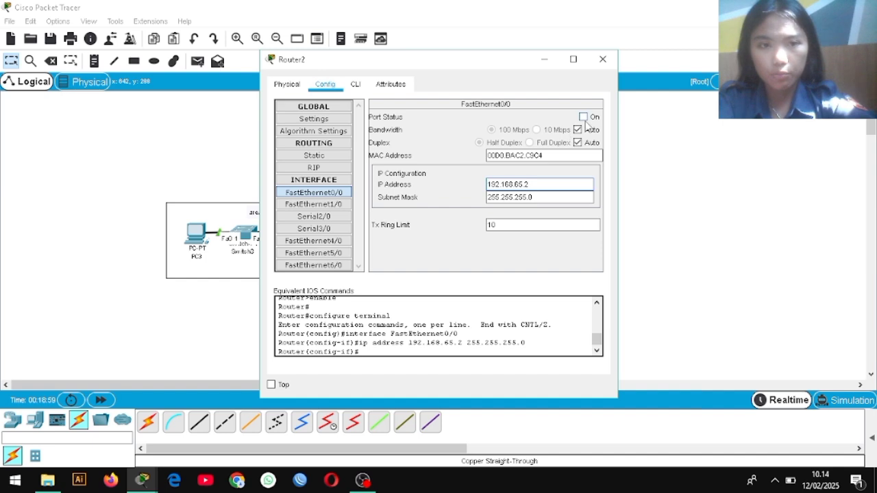
pyautogui.click(583, 118)
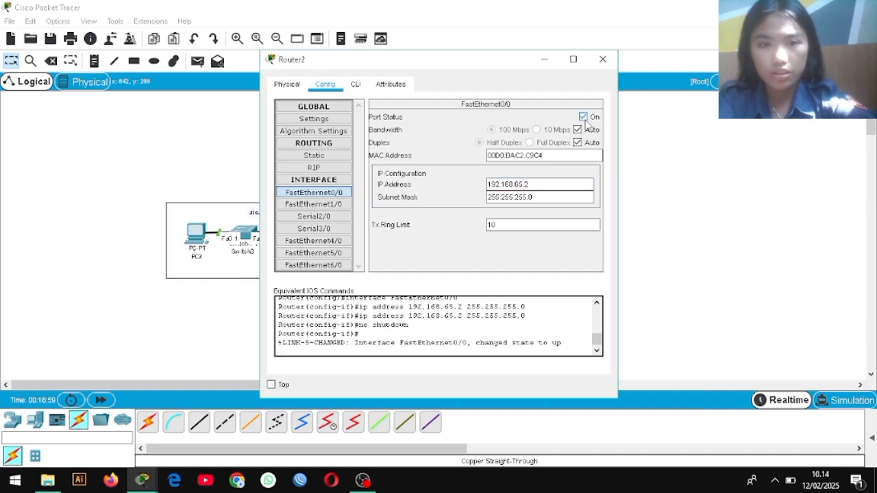
# Step: Configure Router2's FastEthernet1/0 interface with IP address 192.168.95.2 and subnet mask 255.255.255.0, and turn the port on
pyautogui.click(538, 185)
pyautogui.write('192.1')
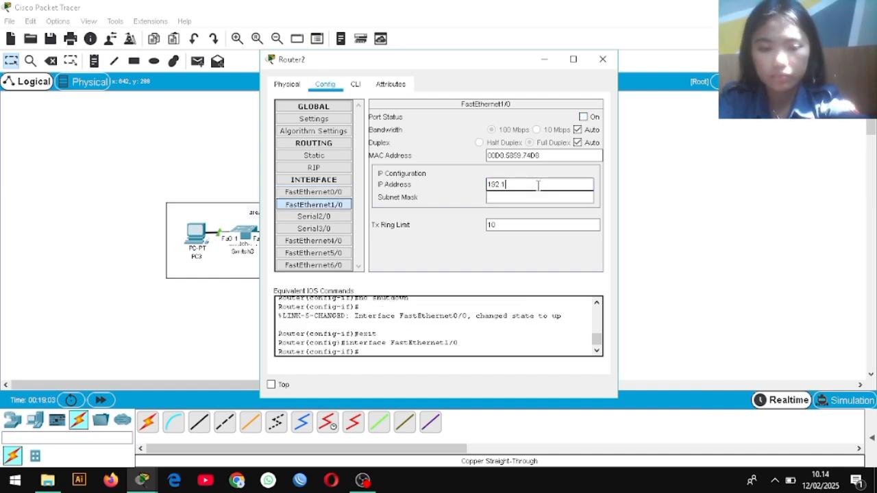
pyautogui.write('68.95.2')
pyautogui.click(538, 197)
pyautogui.click(583, 117)
# Step: Configure Router2's FastEthernet6/0 interface with IP address 192.168.85.1 and subnet mask 255.255.255.0, turn the port on, and close the router's settings
pyautogui.click(325, 266)
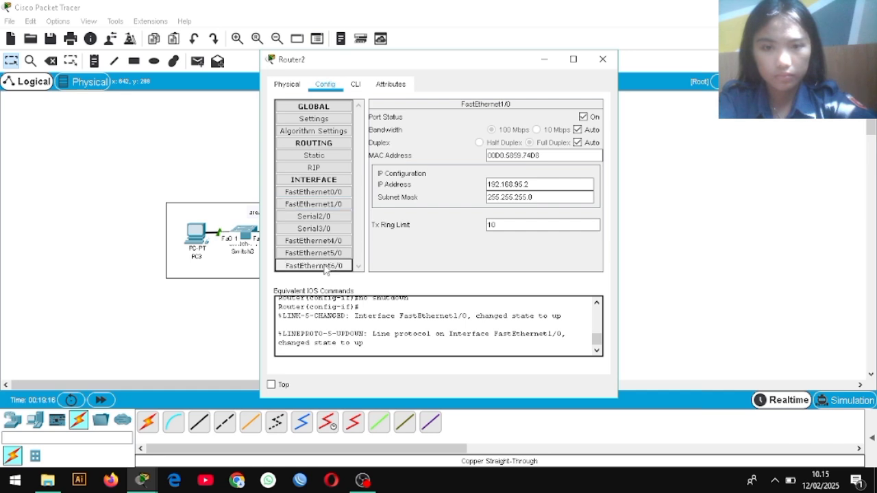
pyautogui.click(502, 185)
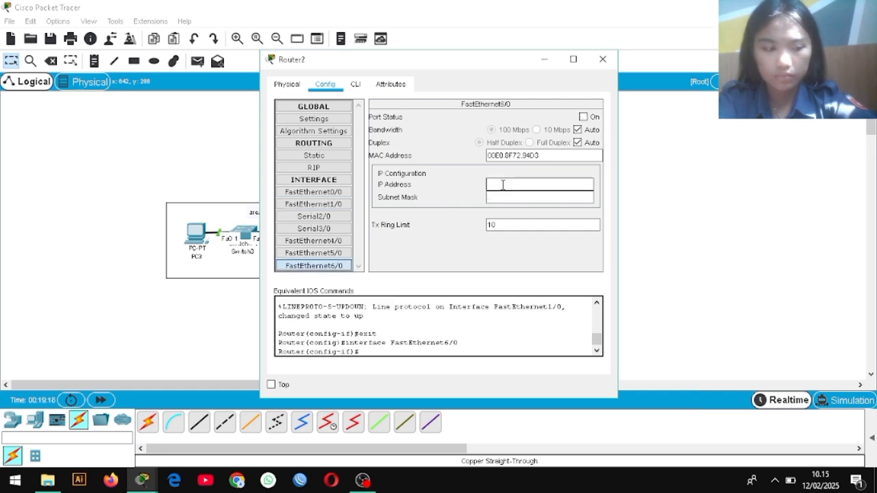
pyautogui.write('192.168')
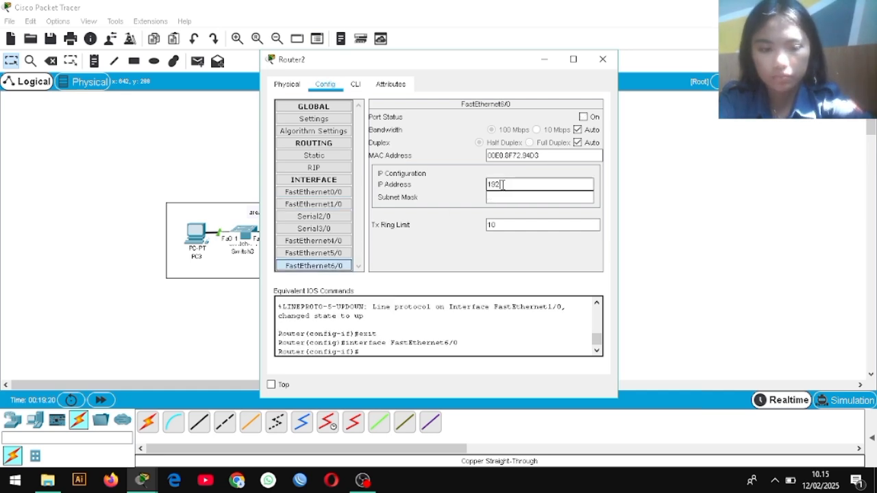
pyautogui.write('.')
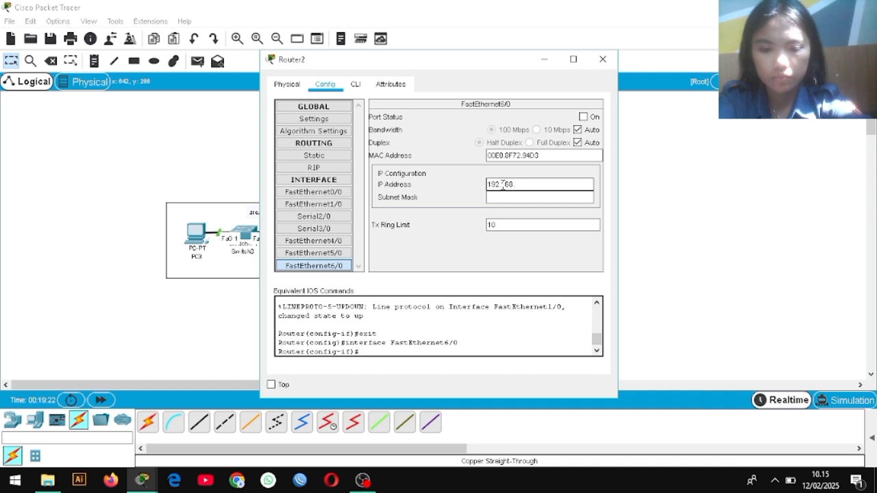
pyautogui.write('85.1')
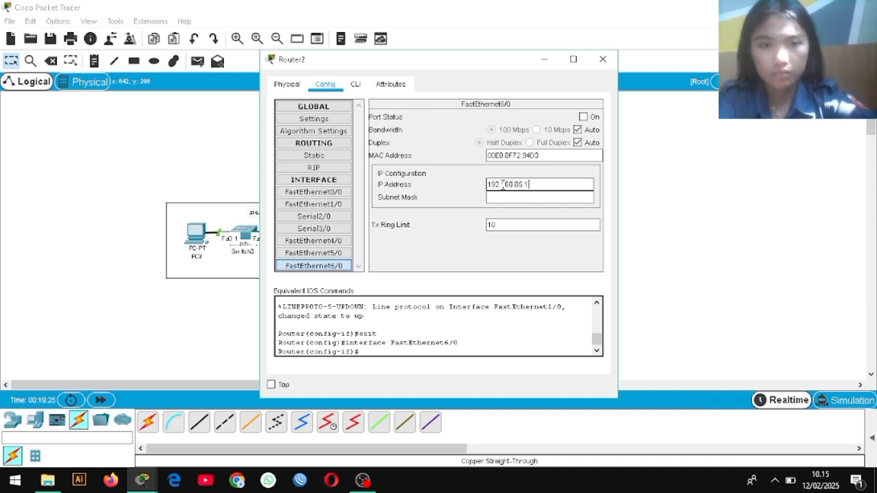
pyautogui.click(506, 198)
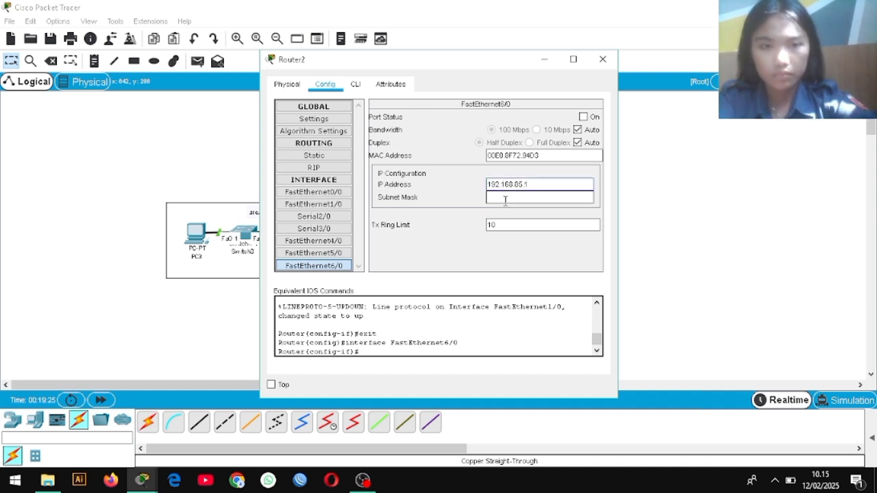
pyautogui.click(583, 117)
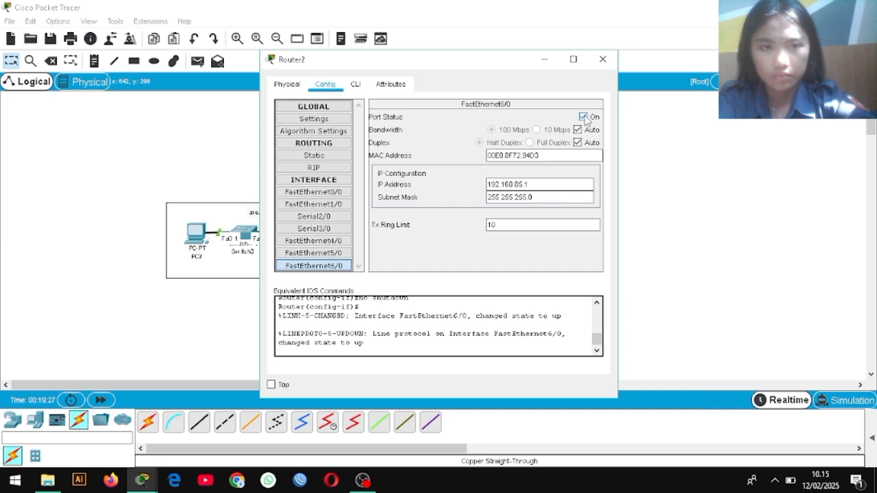
pyautogui.click(602, 58)
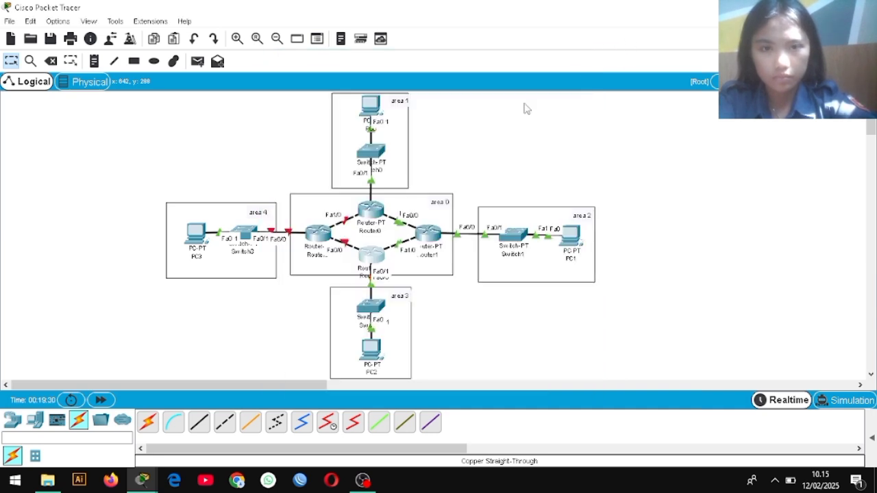
# Step: Configure Router3's FastEthernet0/0 interface with IP address 192.168.95.1 and subnet mask 255.255.255.0, and turn the port on
pyautogui.click(322, 233)
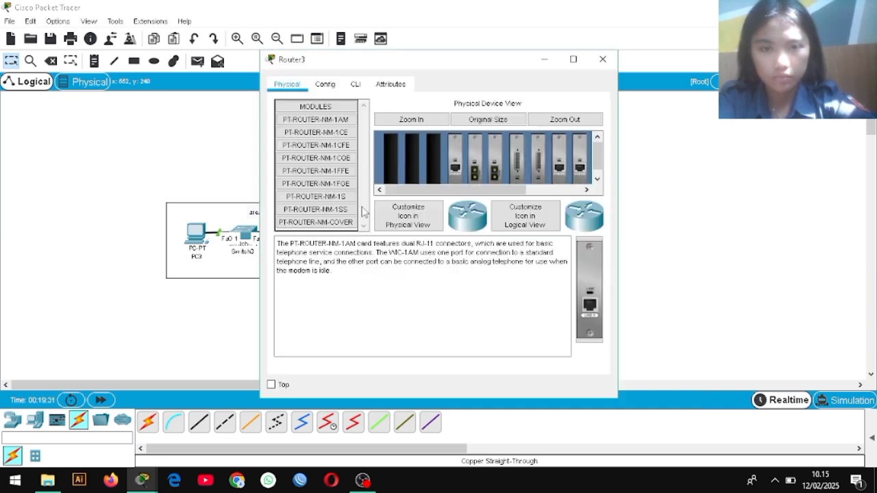
pyautogui.click(326, 84)
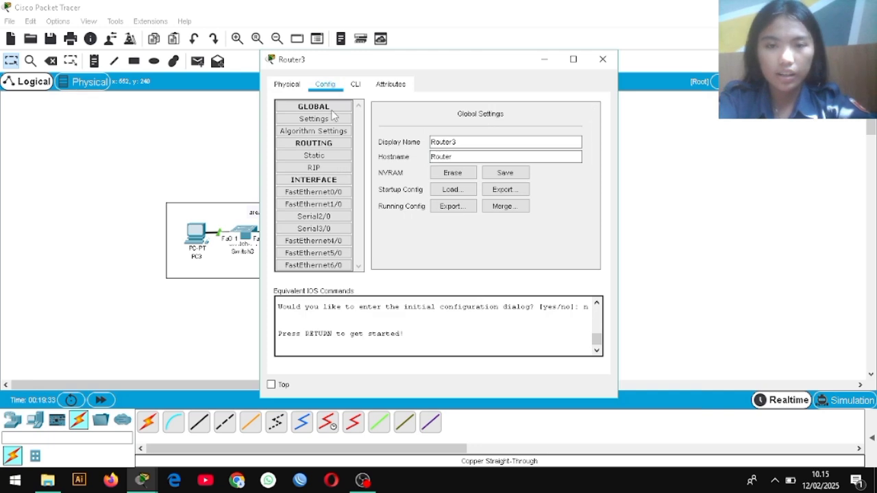
pyautogui.click(343, 192)
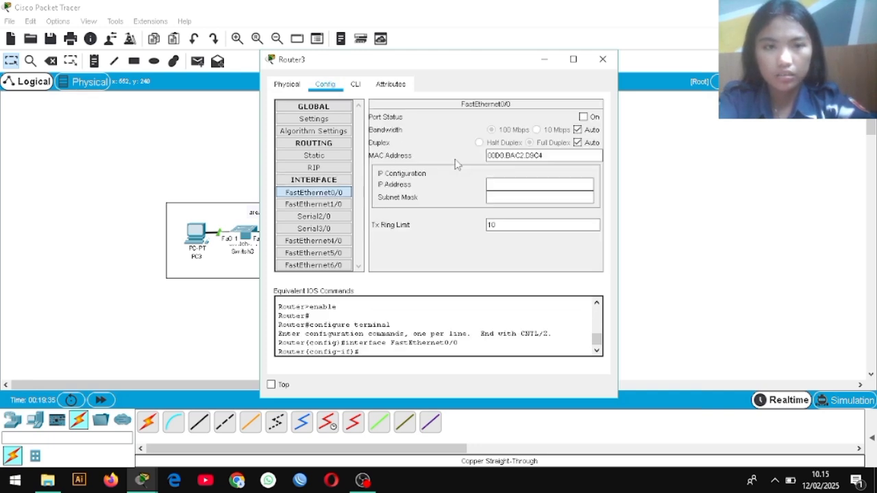
pyautogui.click(583, 117)
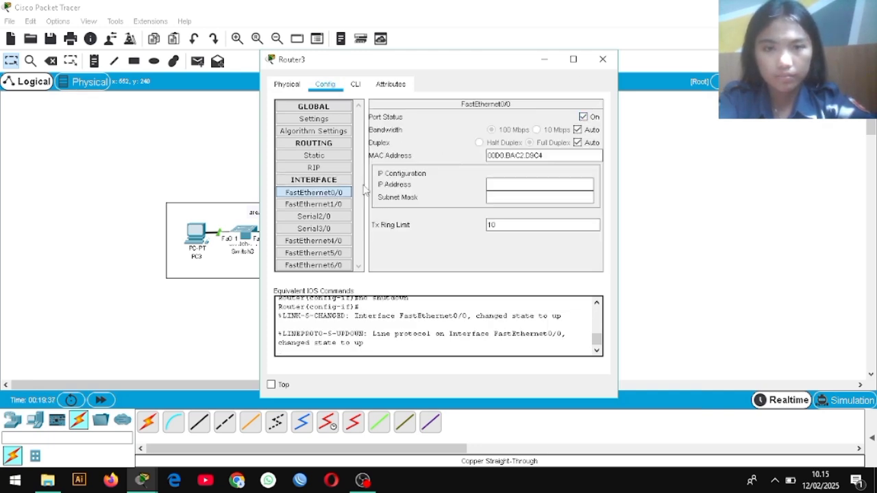
pyautogui.click(523, 181)
pyautogui.write('192.168')
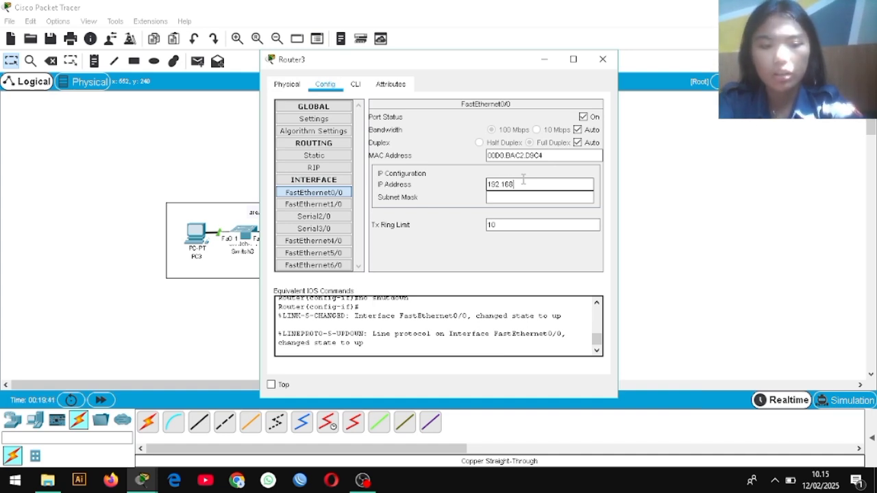
pyautogui.write('.')
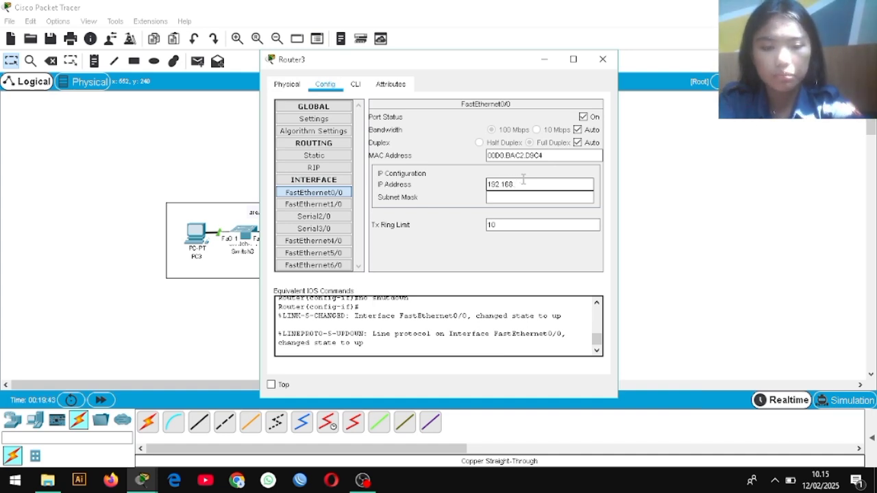
pyautogui.write('99.1')
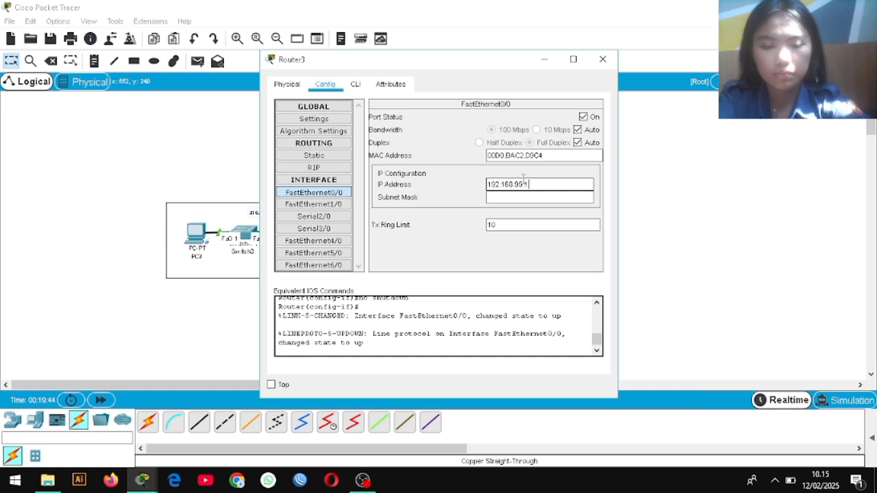
pyautogui.click(522, 194)
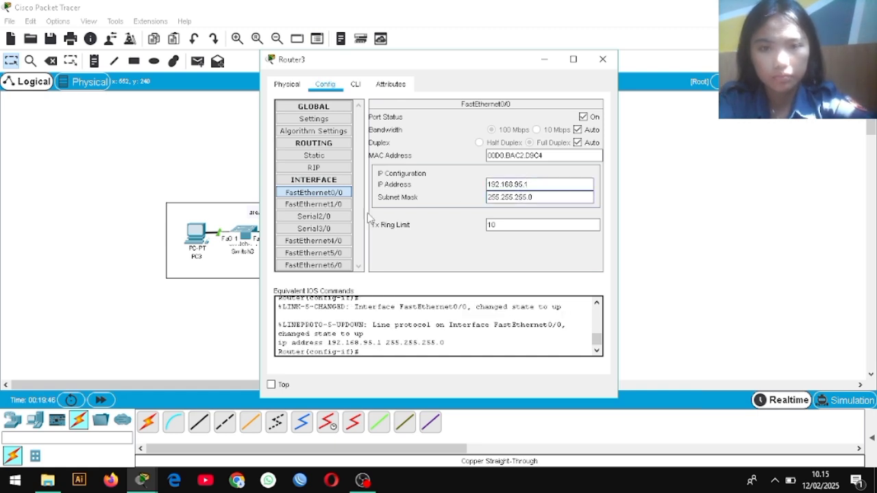
# Step: Configure Router3's FastEthernet1/0 interface with IP address 192.168.45.2 and subnet mask 255.255.255.0, and turn the port on
pyautogui.click(342, 205)
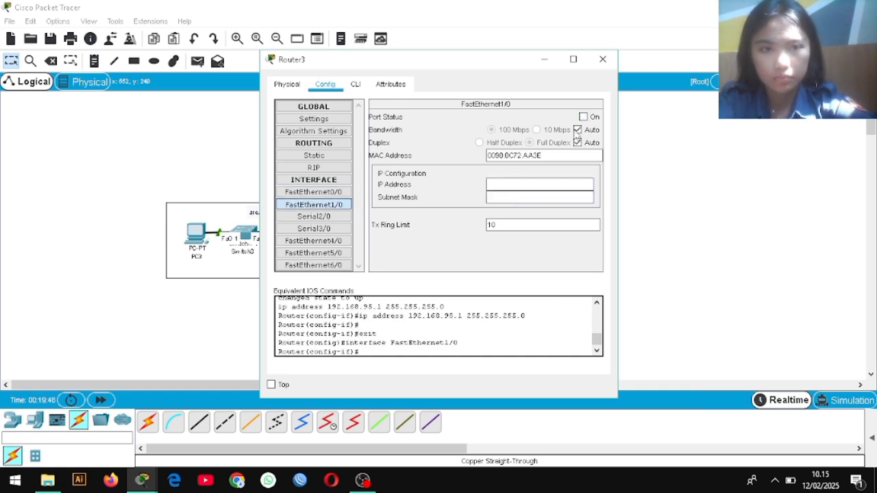
pyautogui.click(509, 182)
pyautogui.write('192.1')
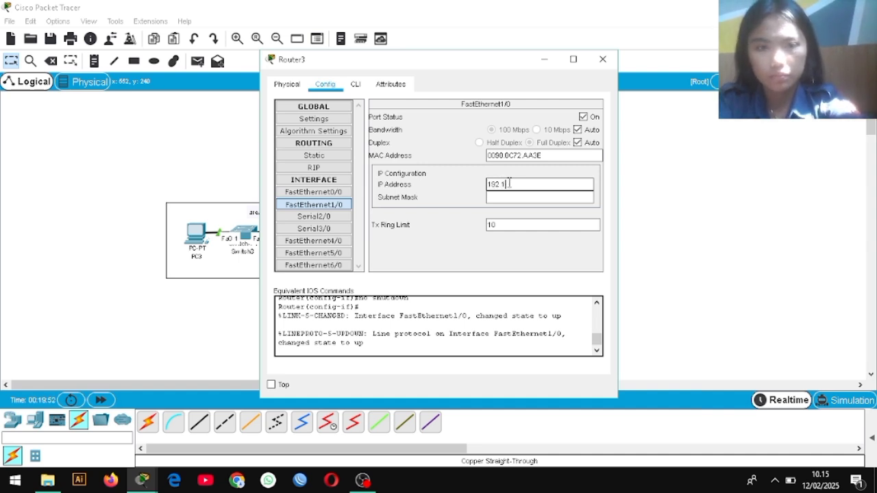
pyautogui.write('68.45.2')
pyautogui.click(509, 198)
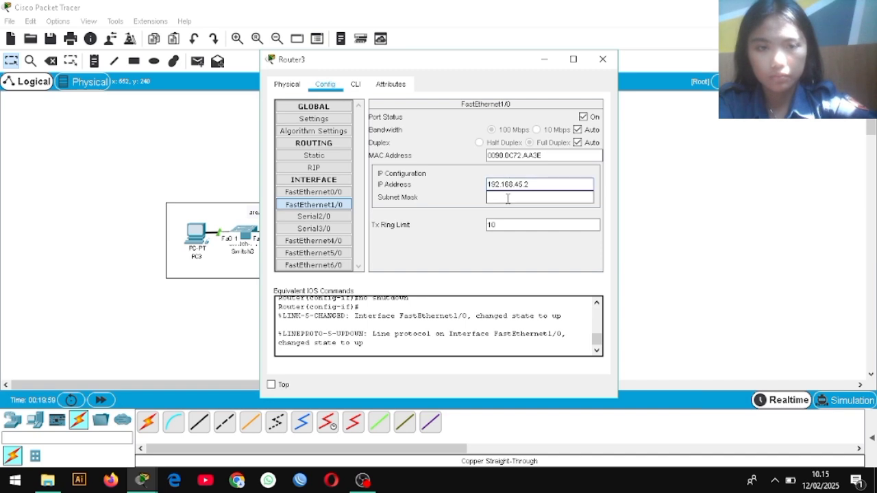
# Step: Configure Router3's FastEthernet6/0 interface with IP address 192.168.105.1 and its subnet mask, turn the port on, and close the router's settings
pyautogui.click(316, 266)
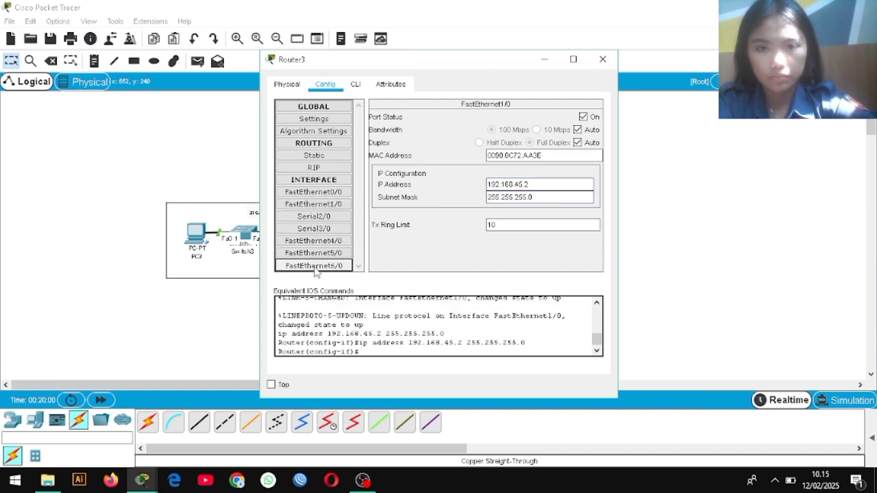
pyautogui.click(540, 183)
pyautogui.write('192.168.')
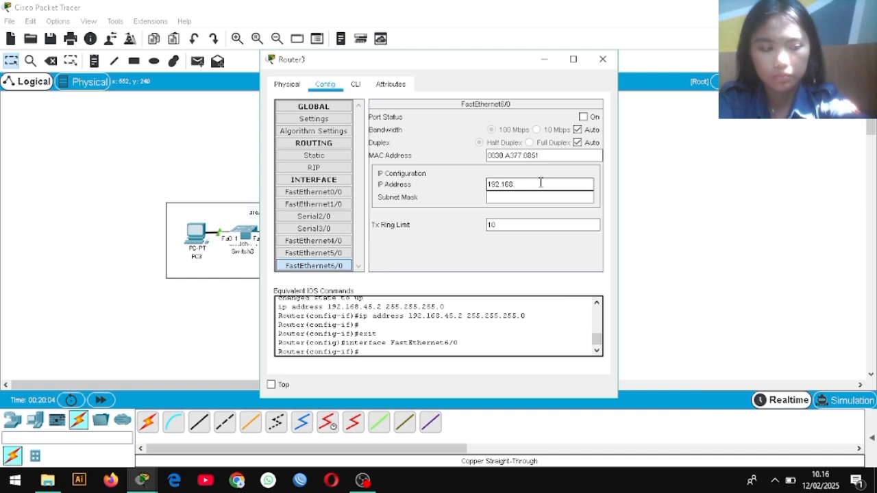
pyautogui.write('10.5')
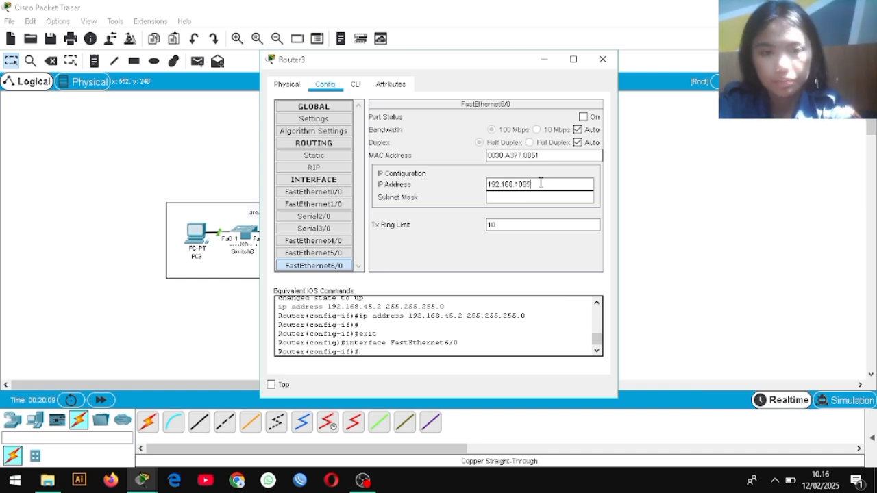
pyautogui.press('BackSpace')
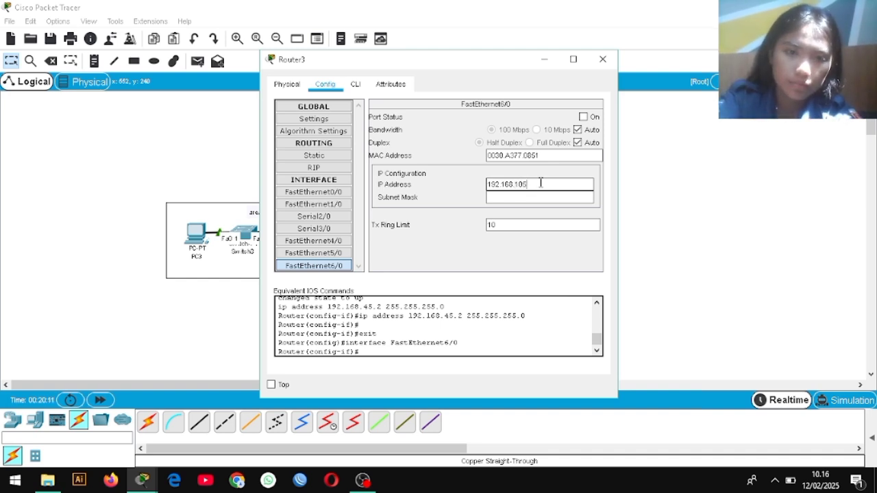
pyautogui.write('.12')
pyautogui.press('BackSpace')
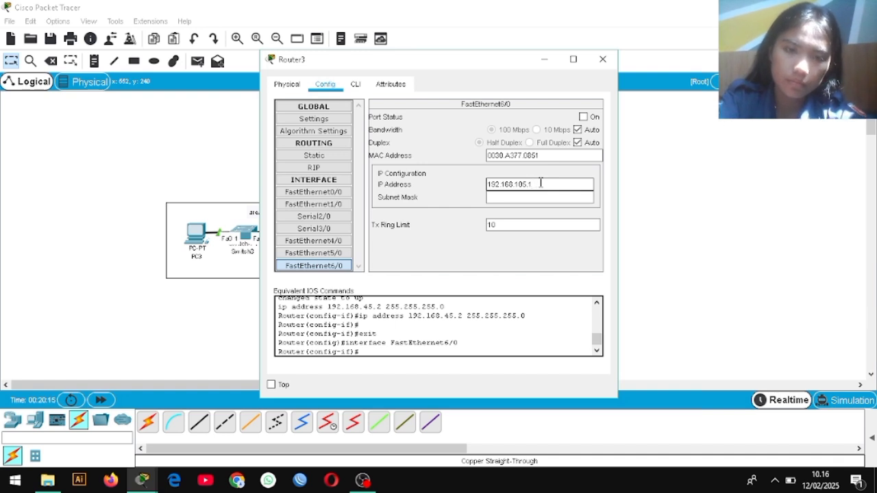
pyautogui.click(535, 197)
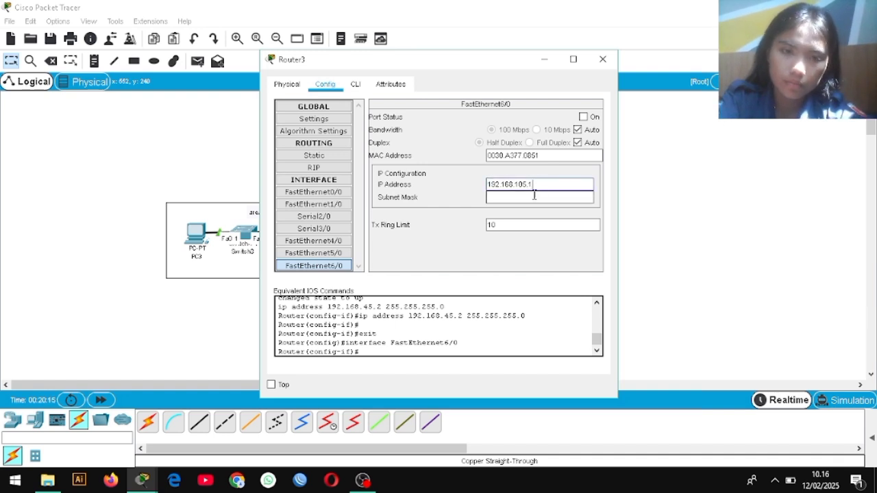
pyautogui.click(583, 117)
pyautogui.click(603, 59)
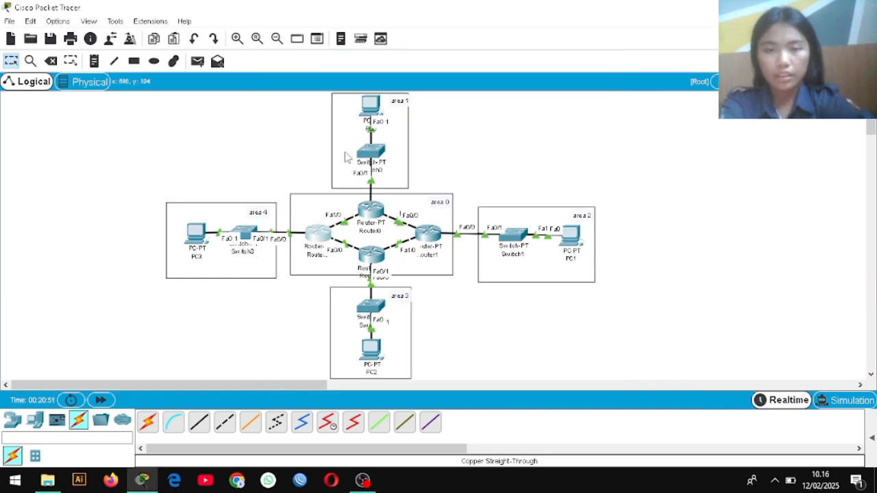
# Step: Open the IP configuration of PC0 in area 1 and set its static IP address to 192.168.35.2
pyautogui.click(374, 111)
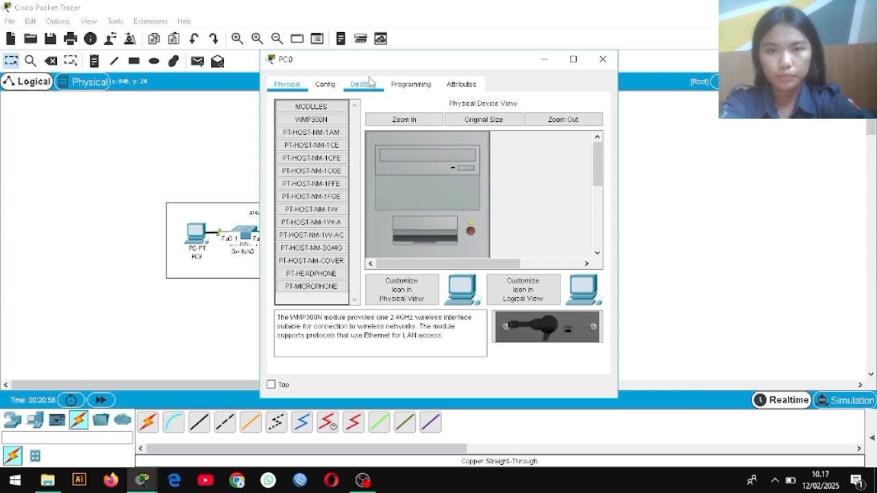
pyautogui.click(369, 83)
pyautogui.click(313, 135)
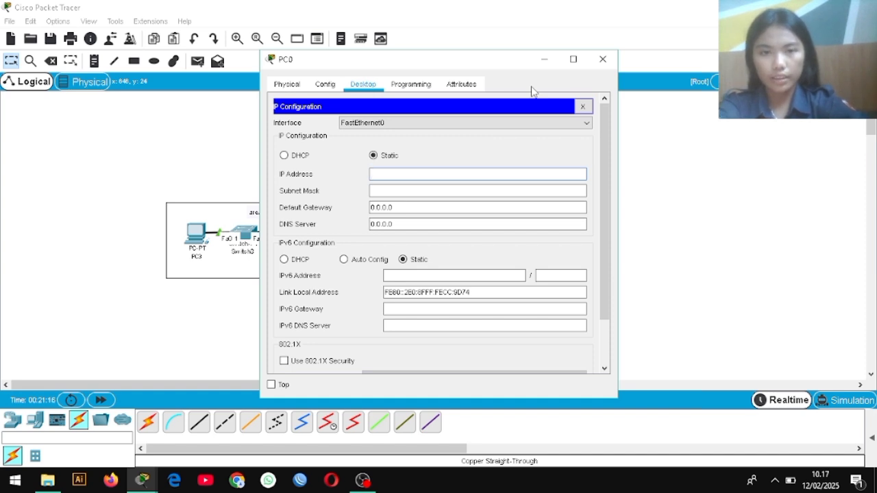
pyautogui.write('192.168')
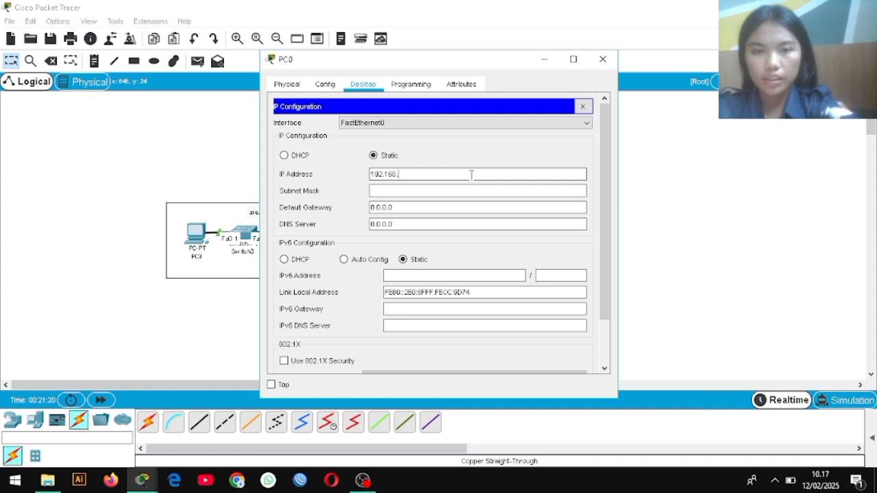
pyautogui.write('.35.2')
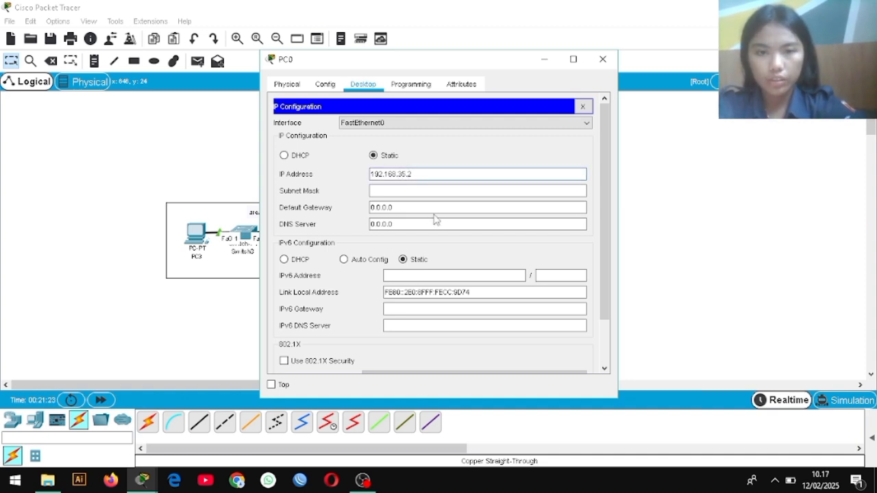
# Step: Give PC0 the subnet mask 255.255.255.0 and default gateway 192.168.35.1, and close its settings
pyautogui.moveTo(413, 173); pyautogui.dragTo(371, 175)
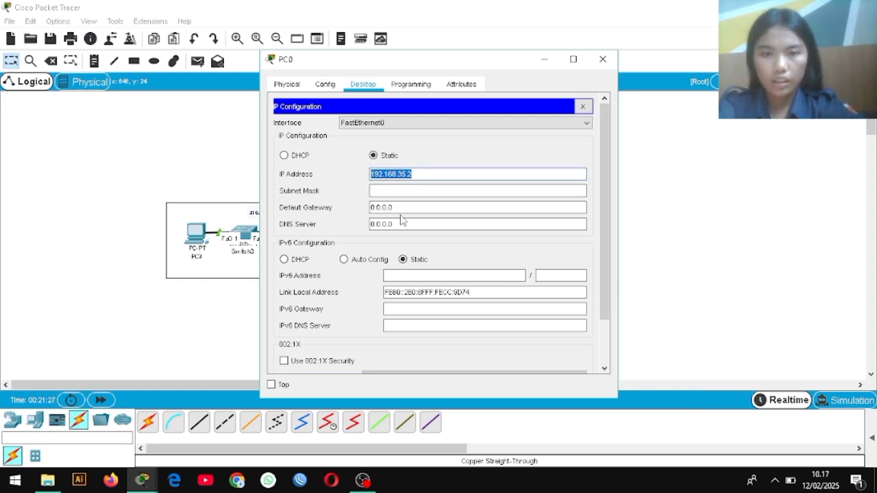
pyautogui.press('Return')
pyautogui.press('BackSpace')
pyautogui.press('BackSpace')
pyautogui.press('BackSpace')
pyautogui.press('BackSpace')
pyautogui.press('BackSpace')
pyautogui.press('BackSpace')
pyautogui.press('BackSpace')
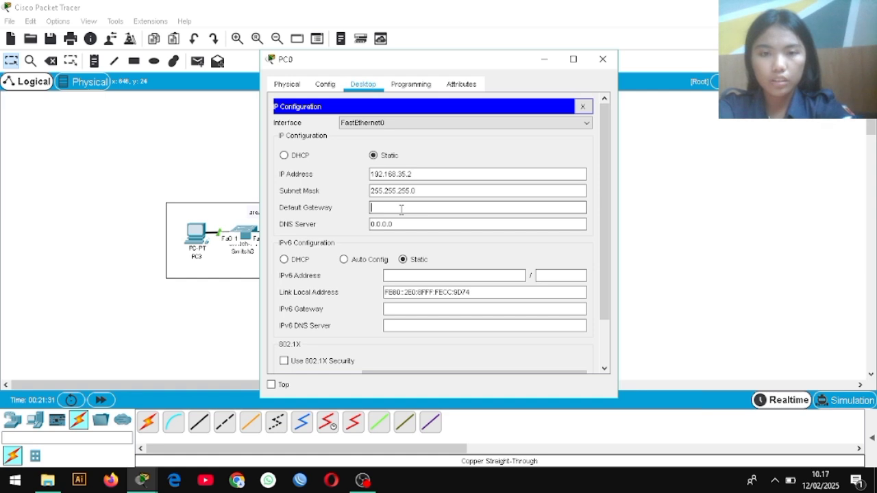
pyautogui.write('192.168.35.1')
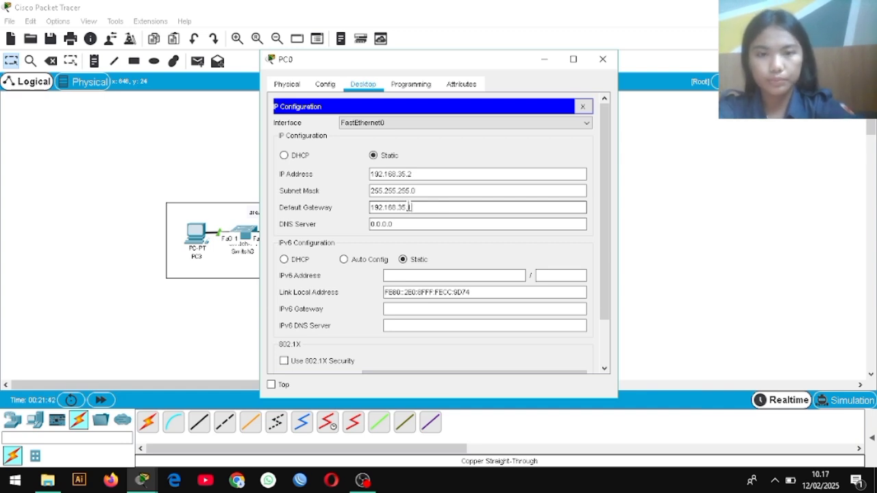
pyautogui.click(602, 59)
# Step: Open the IP configuration of PC1 in area 2 and set its static IP address to 192.168.75.2
pyautogui.click(571, 237)
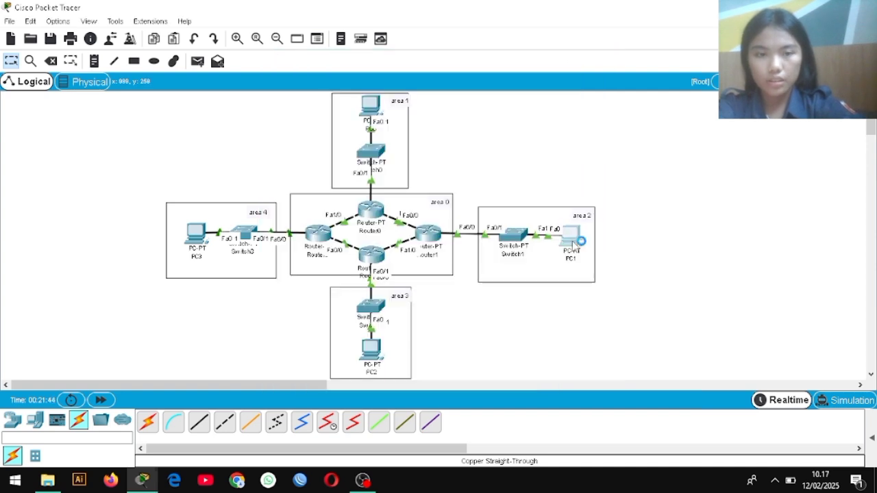
pyautogui.click(363, 84)
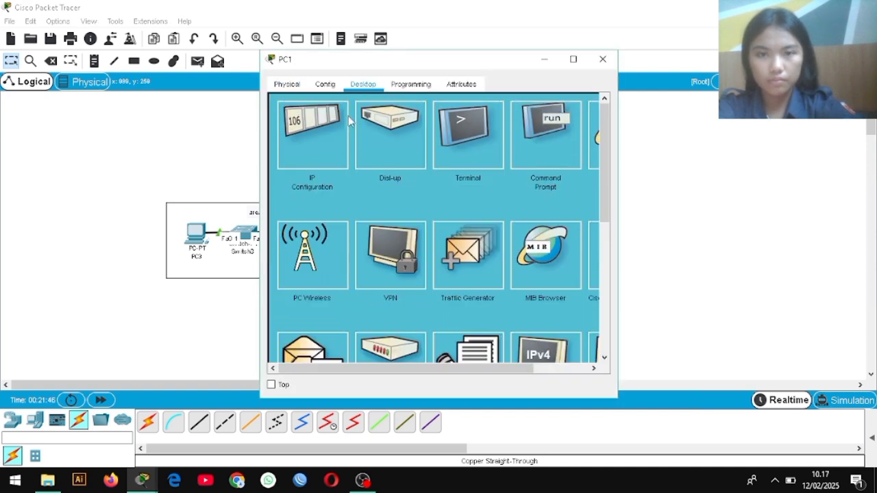
pyautogui.click(334, 125)
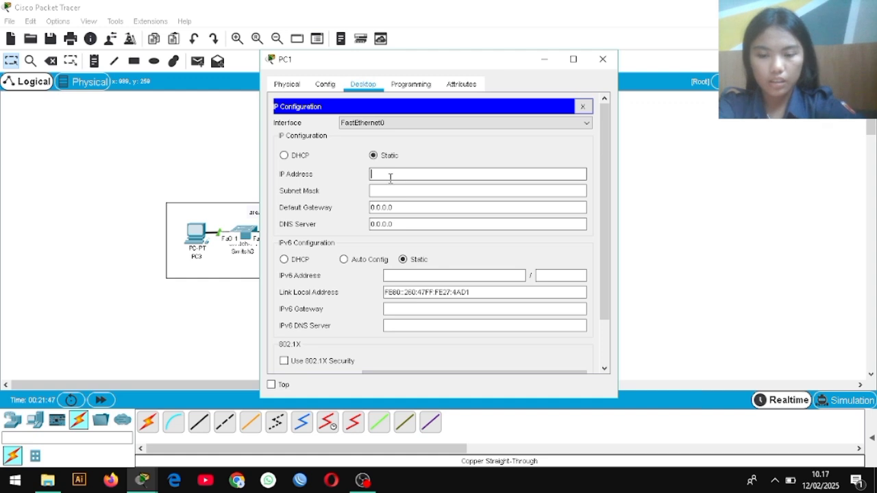
pyautogui.write('192.168.')
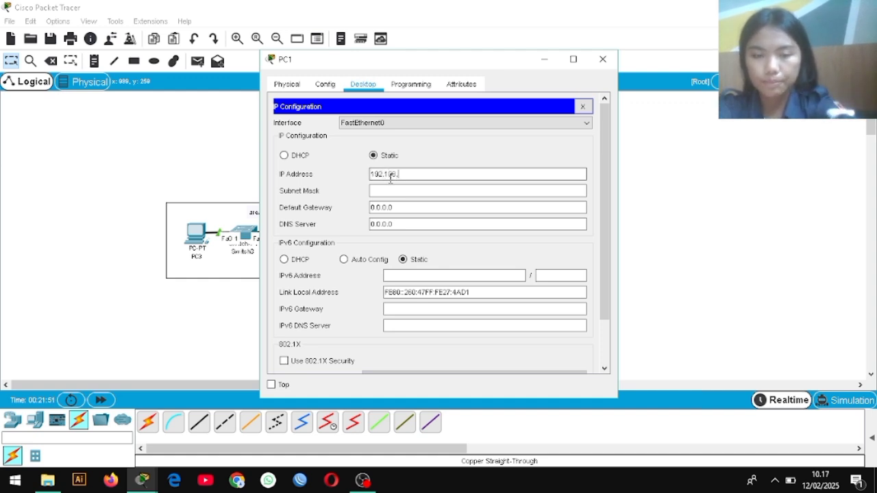
pyautogui.write('75.2')
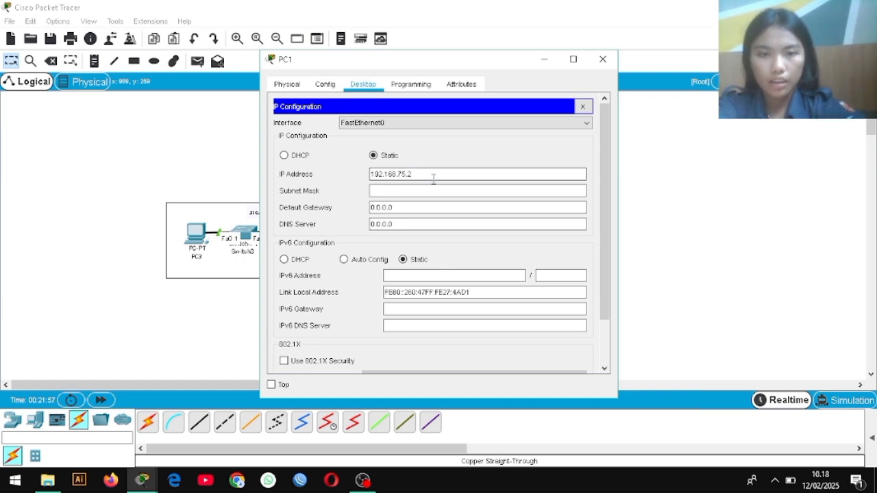
# Step: Give PC1 the subnet mask 255.255.255.0 and default gateway 192.168.75.1, and close its settings
pyautogui.moveTo(420, 174); pyautogui.dragTo(372, 174)
pyautogui.hotkey('ctrl', 'c')
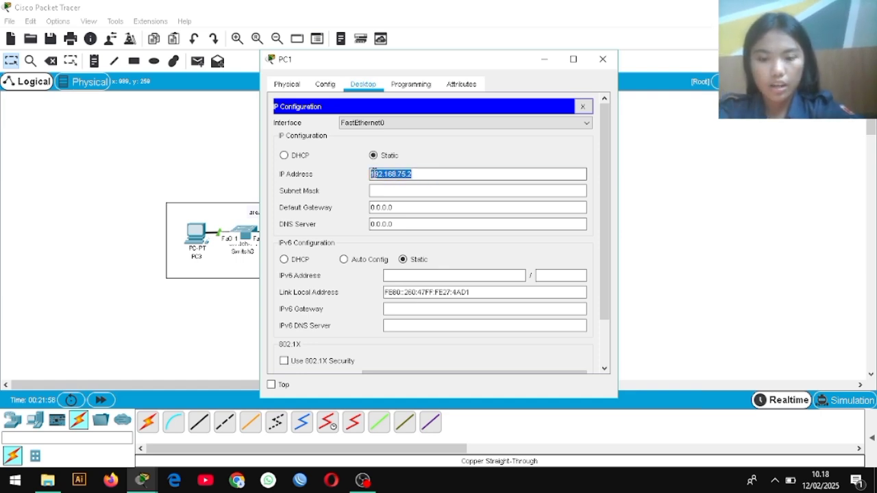
pyautogui.click(408, 208)
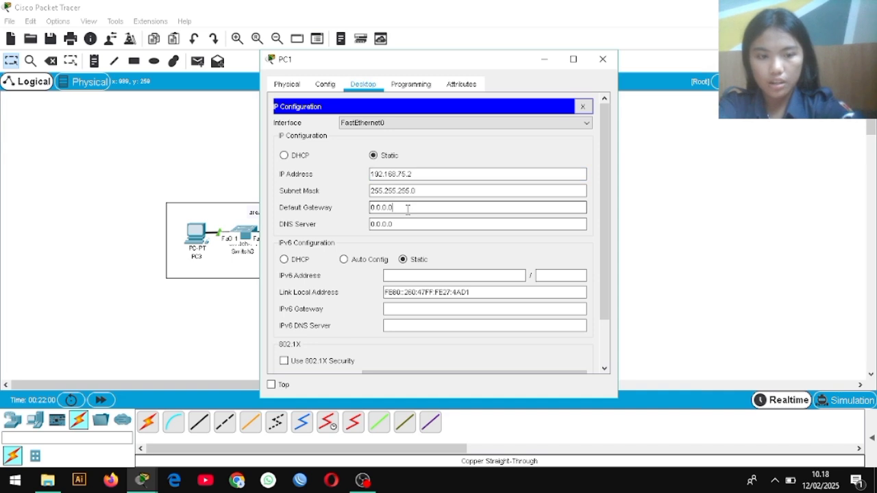
pyautogui.press('BackSpace')
pyautogui.press('BackSpace')
pyautogui.press('BackSpace')
pyautogui.press('BackSpace')
pyautogui.hotkey('ctrl', 'v')
pyautogui.click(460, 172)
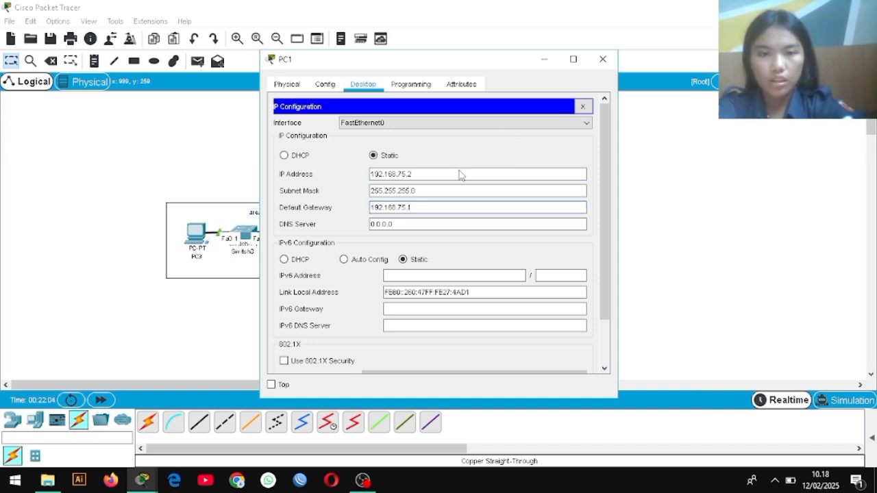
pyautogui.click(607, 61)
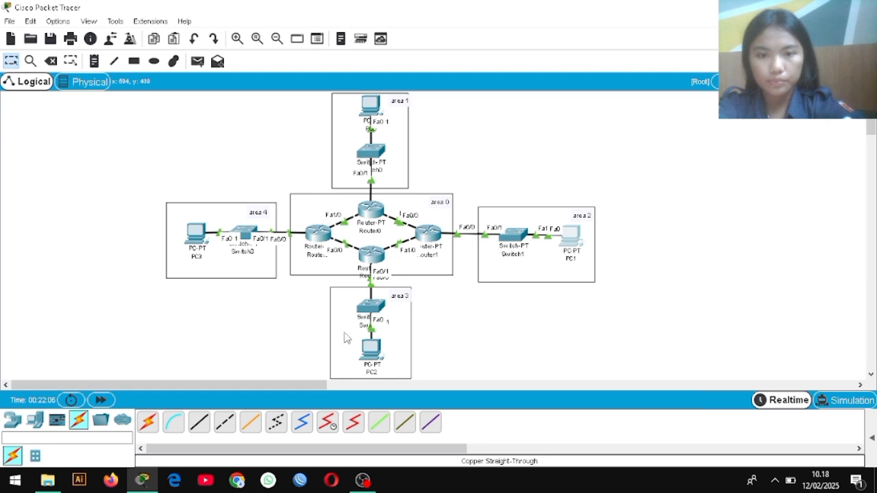
# Step: Open the IP configuration of PC2 in area 3 and set its static IP address to 192.168.85.2
pyautogui.click(379, 348)
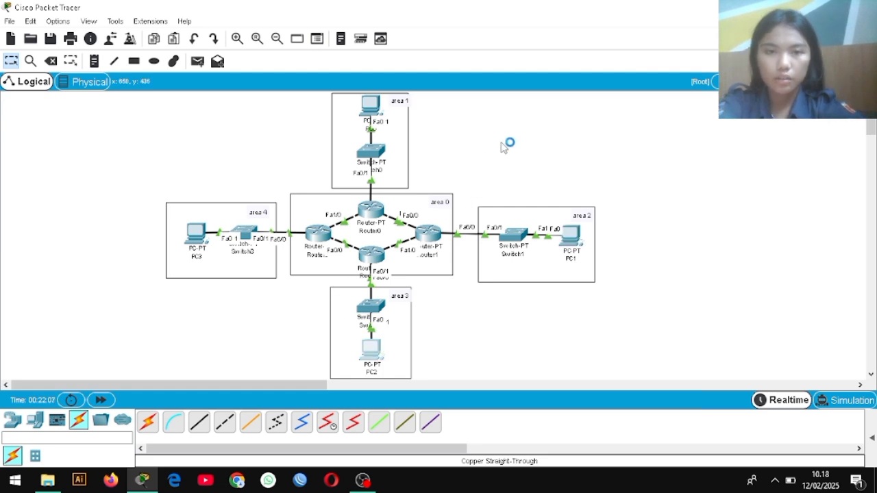
pyautogui.click(363, 84)
pyautogui.click(312, 157)
pyautogui.click(389, 175)
pyautogui.write('192.168.')
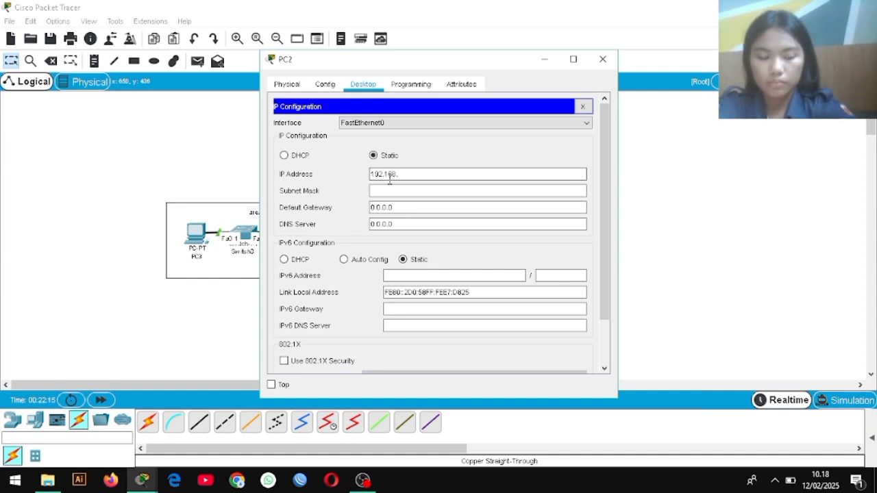
pyautogui.write('85.2')
# Step: Give PC2 the subnet mask 255.255.255.0 and default gateway 192.168.85.1, and close its settings
pyautogui.click(401, 191)
pyautogui.click(410, 209)
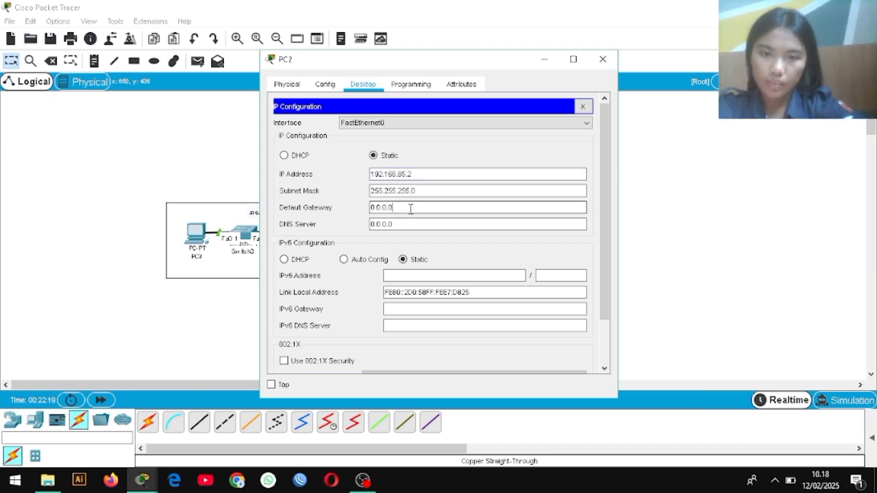
pyautogui.press('BackSpace')
pyautogui.press('BackSpace')
pyautogui.press('BackSpace')
pyautogui.press('BackSpace')
pyautogui.press('BackSpace')
pyautogui.press('BackSpace')
pyautogui.write('19')
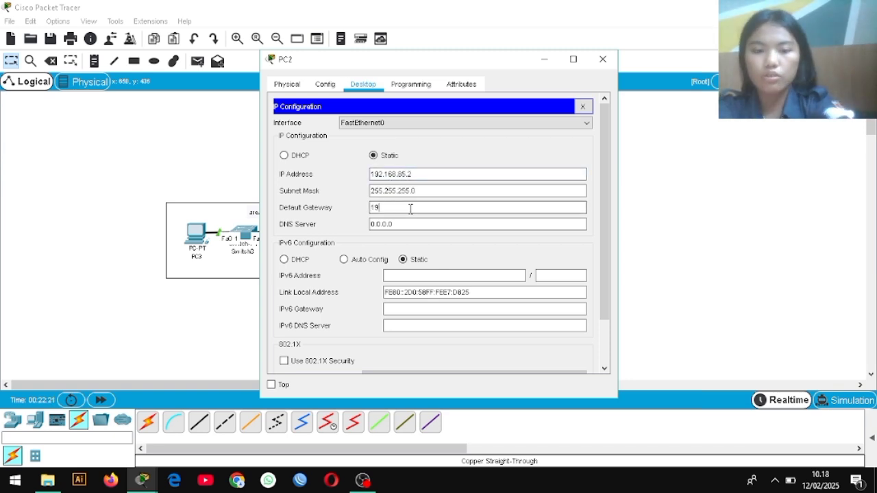
pyautogui.write('2.168.85.1')
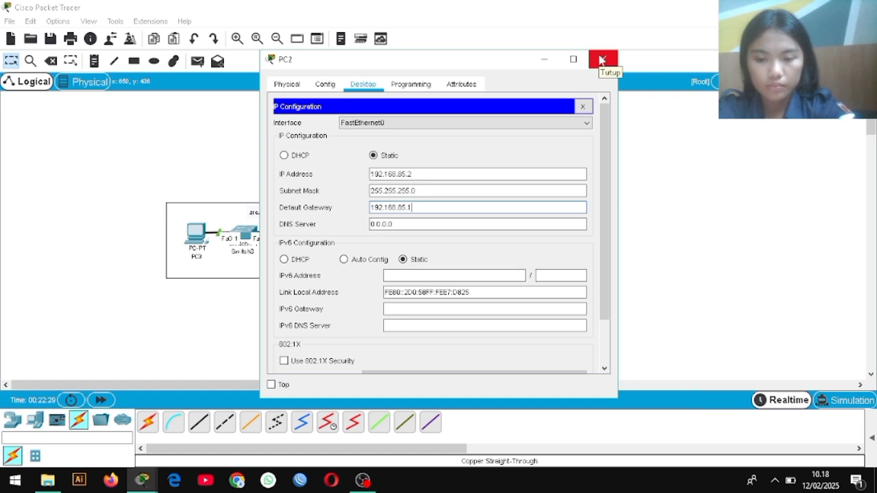
pyautogui.click(602, 60)
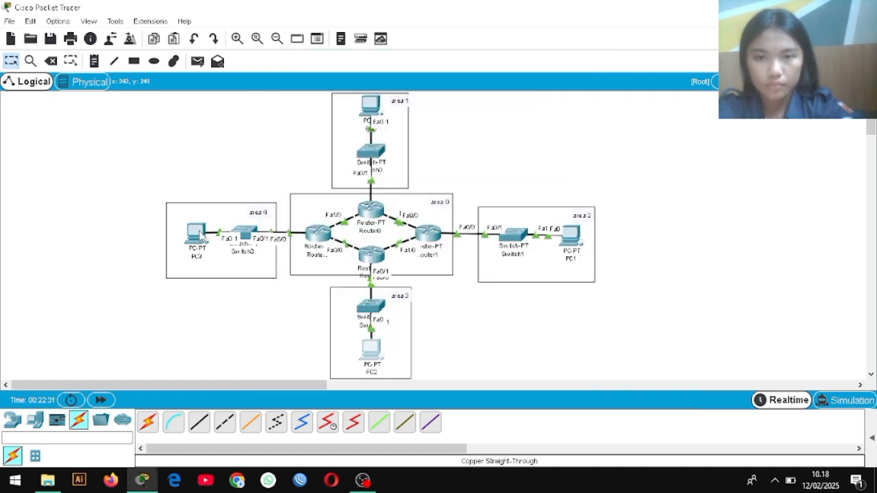
# Step: Open the IP configuration of PC3 in area 4 and set its static IP address to 192.168.105.2
pyautogui.click(197, 234)
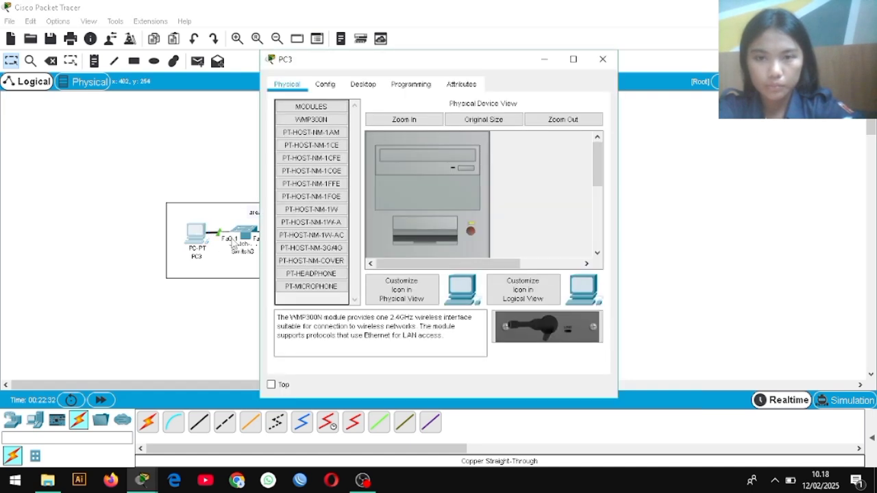
pyautogui.click(363, 85)
pyautogui.click(331, 86)
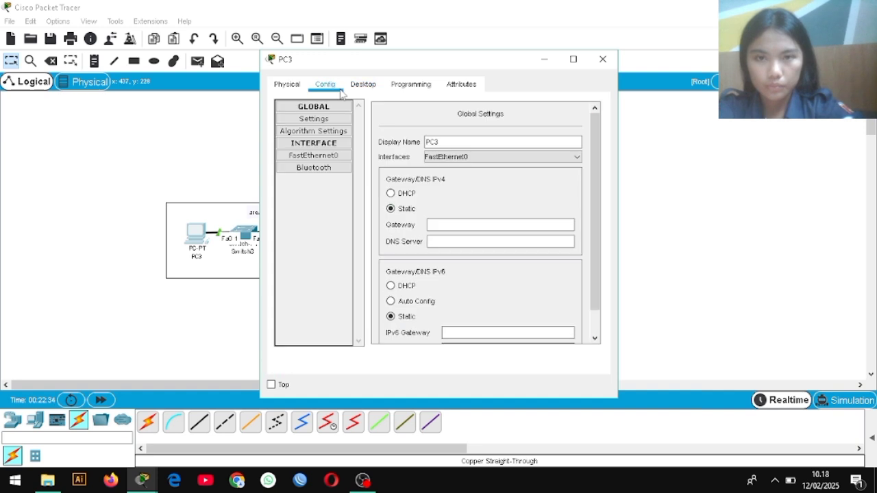
pyautogui.click(363, 84)
pyautogui.click(311, 153)
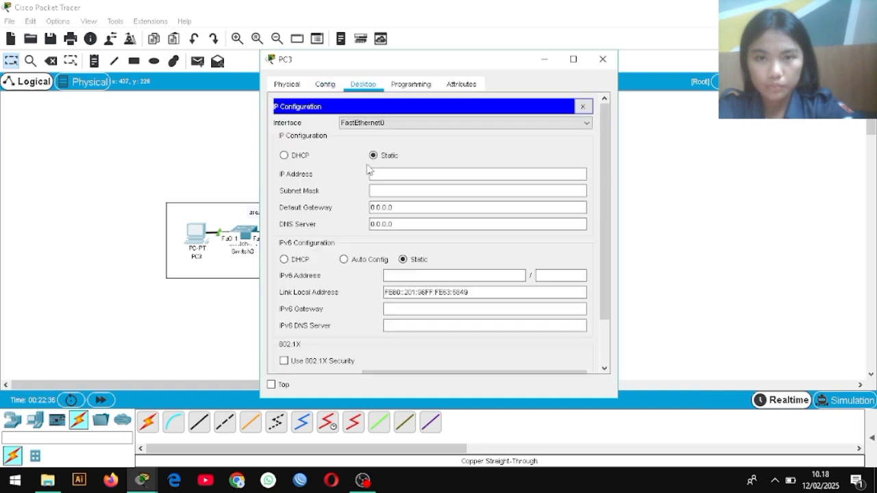
pyautogui.click(383, 173)
pyautogui.write('192.168.')
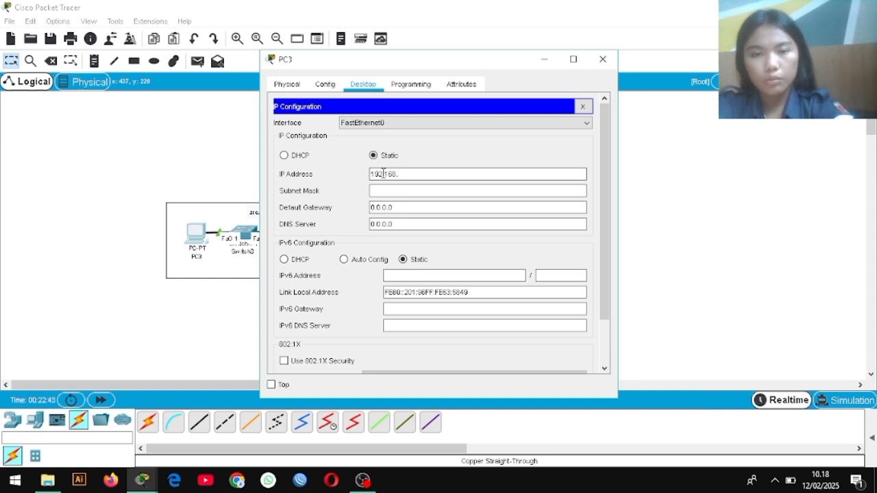
pyautogui.write('105.2')
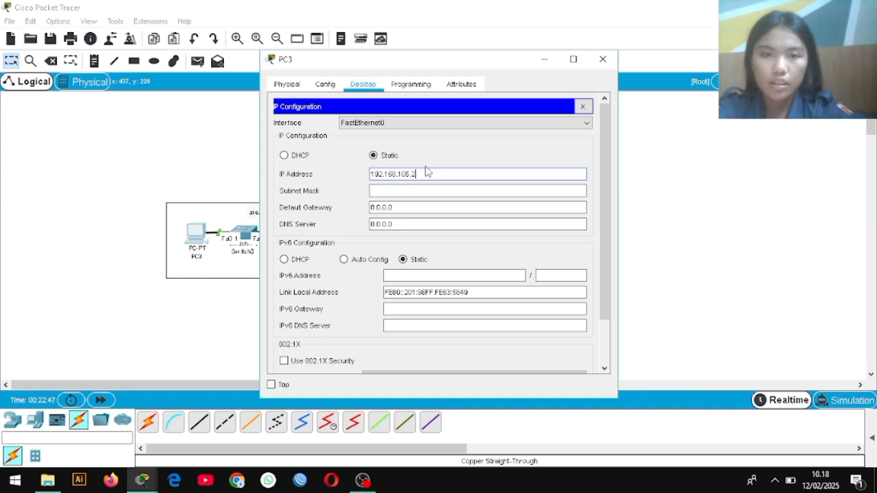
# Step: Give PC3 the subnet mask 255.255.255.0 and default gateway 192.168.105.1, and close its settings
pyautogui.click(397, 206)
pyautogui.press('BackSpace')
pyautogui.press('BackSpace')
pyautogui.press('BackSpace')
pyautogui.press('BackSpace')
pyautogui.press('BackSpace')
pyautogui.press('BackSpace')
pyautogui.write('192.16')
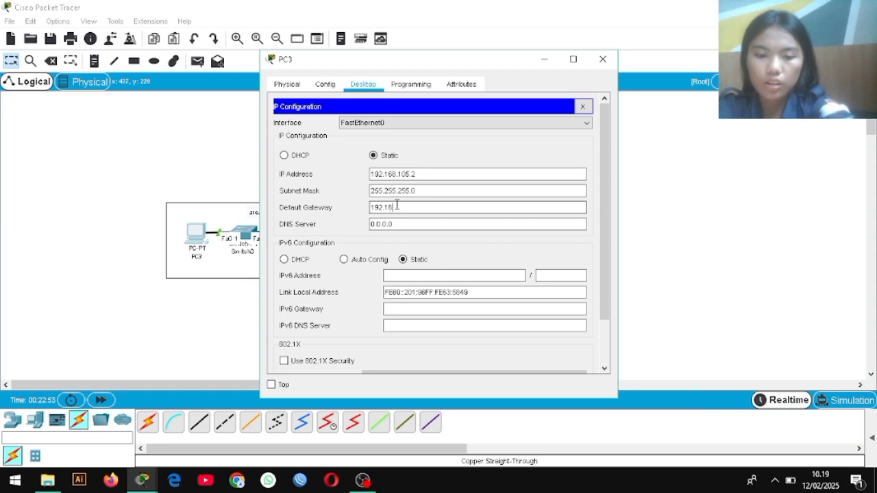
pyautogui.write('8.105.1')
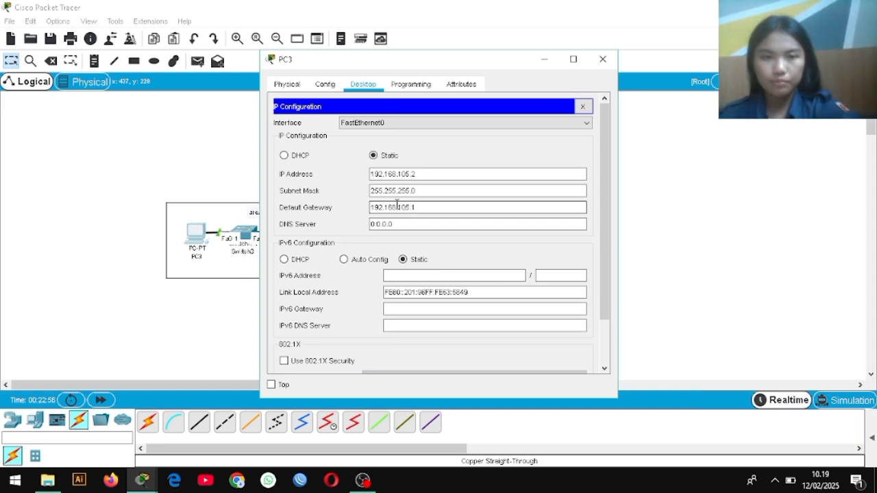
pyautogui.click(603, 59)
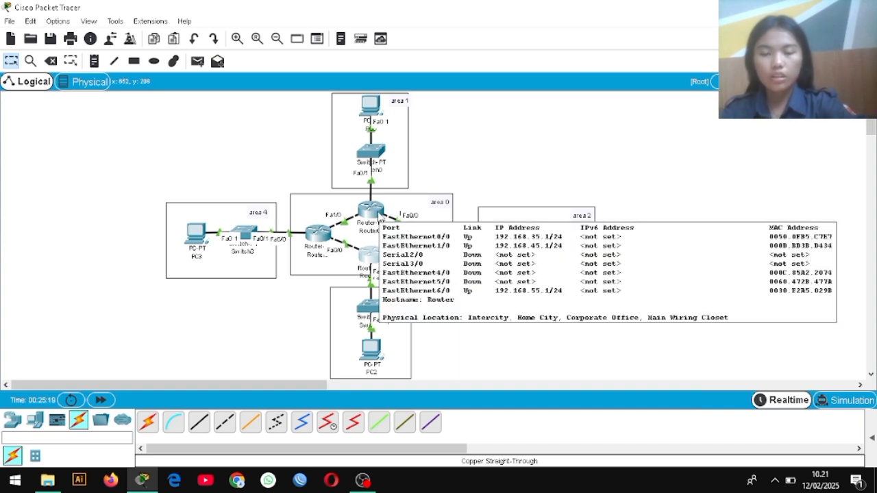
# Step: Open the command line of Router0 and leave interface configuration mode with the end command
pyautogui.click(376, 214)
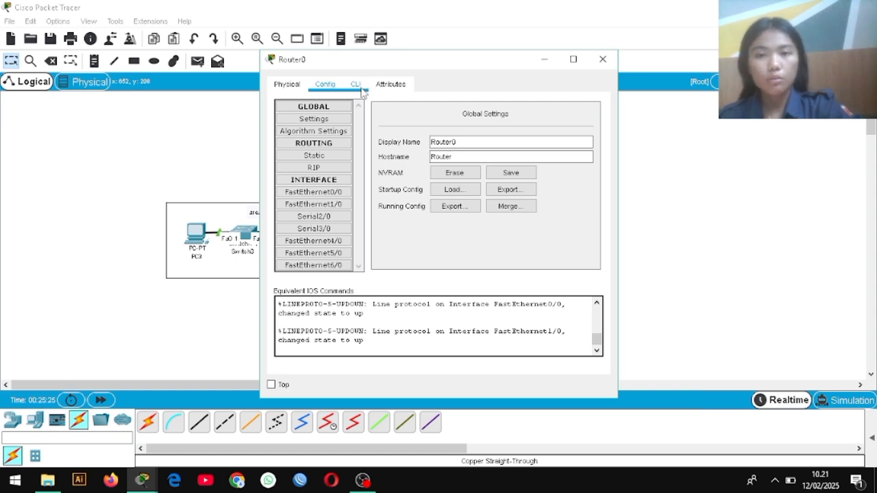
pyautogui.click(355, 85)
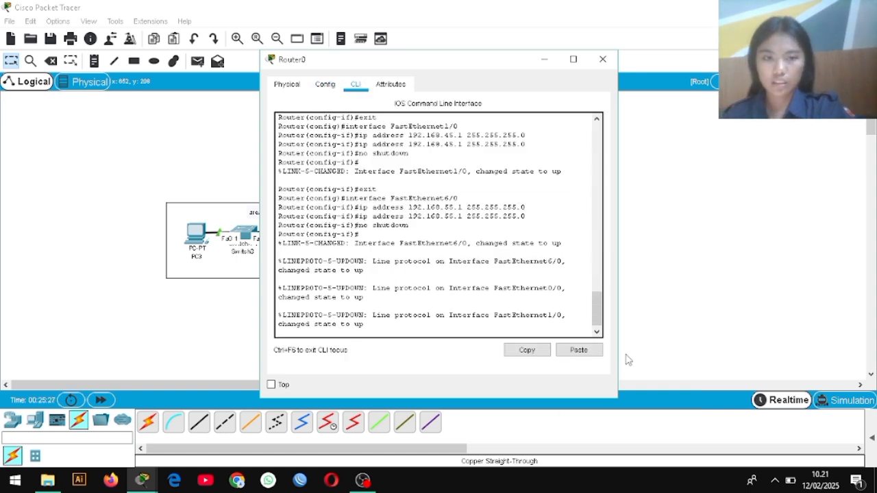
pyautogui.scroll(-1, 596, 315)
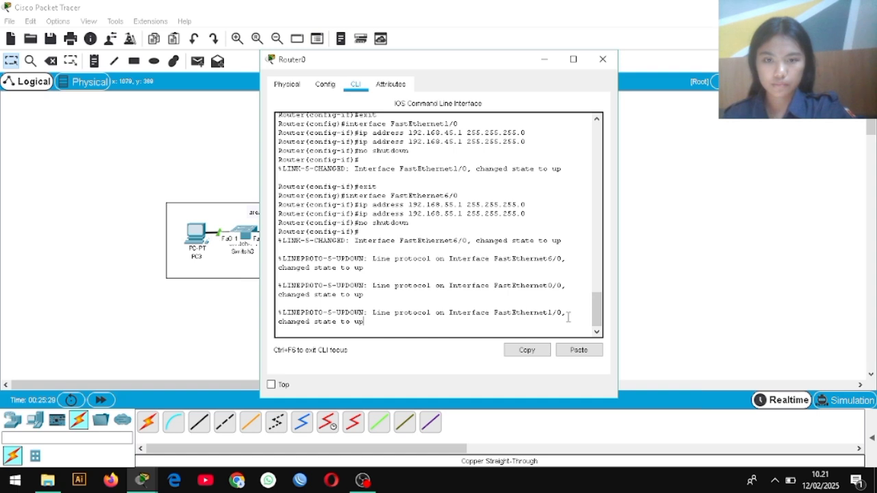
pyautogui.press('Return')
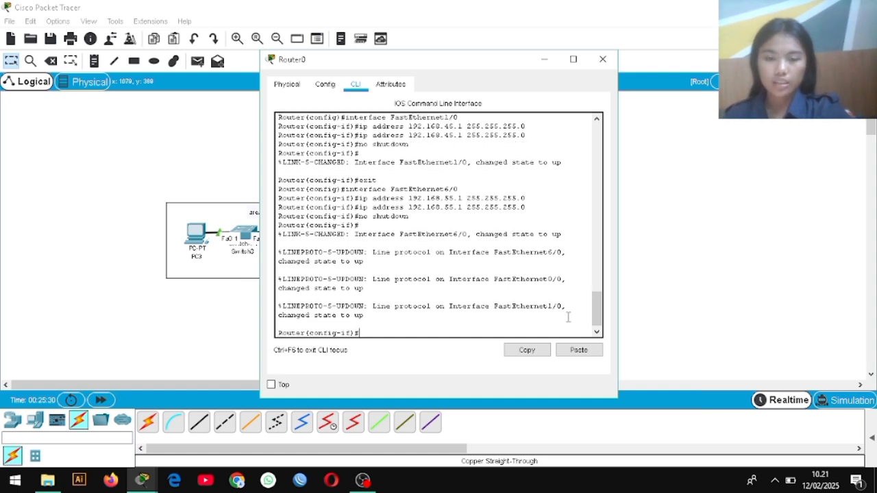
pyautogui.write('end')
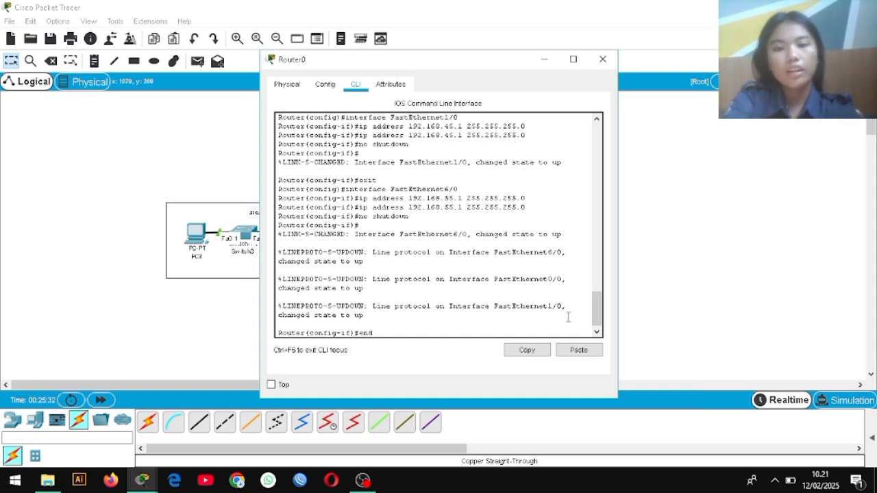
pyautogui.press('Return')
pyautogui.press('Return')
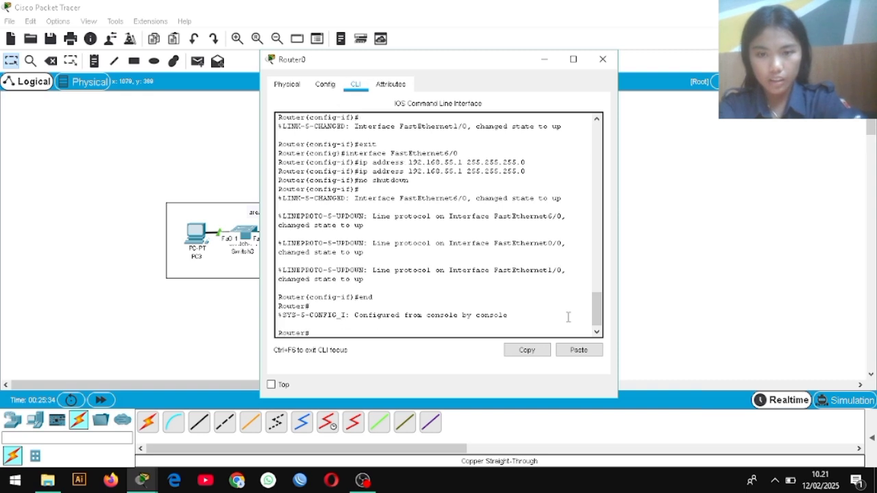
# Step: Enter global configuration mode on Router0 with conf t and start OSPF process 10 with router ospf 10
pyautogui.write('conf t')
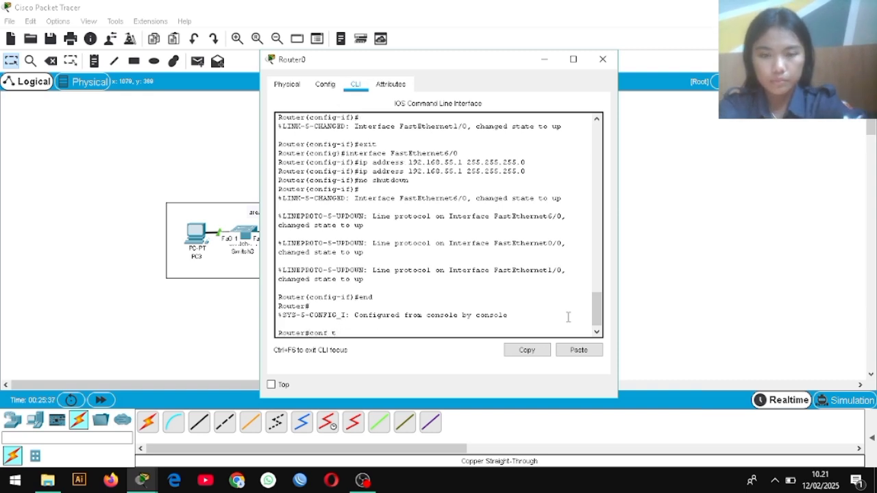
pyautogui.press('Return')
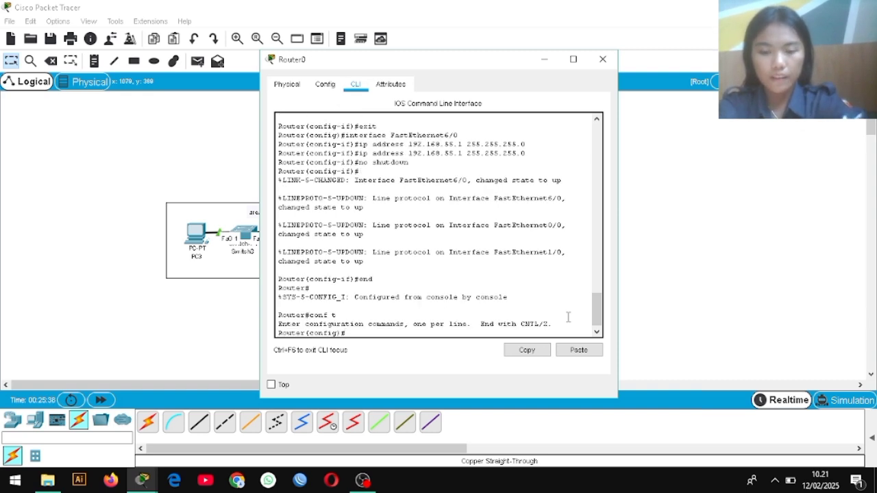
pyautogui.write('route')
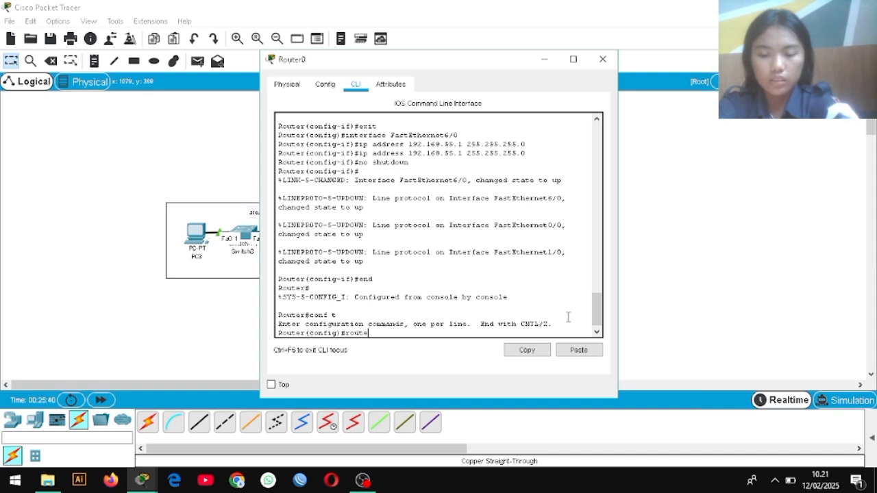
pyautogui.write('r osp')
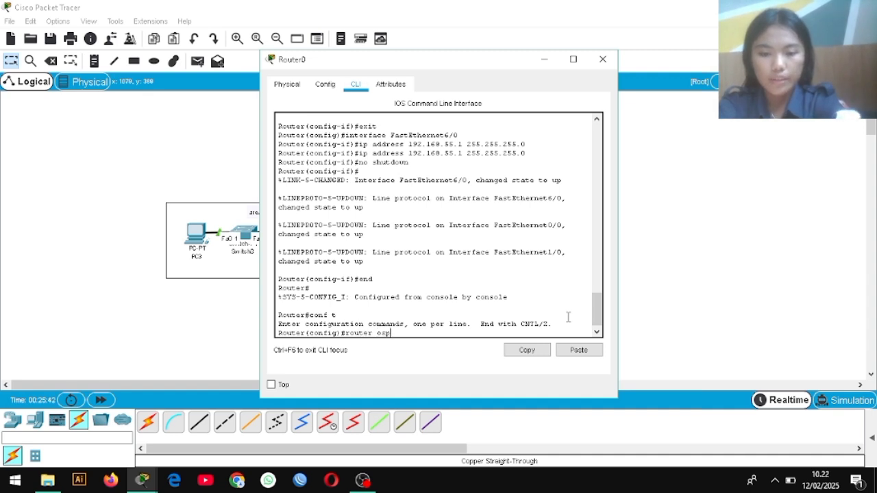
pyautogui.write('f 10')
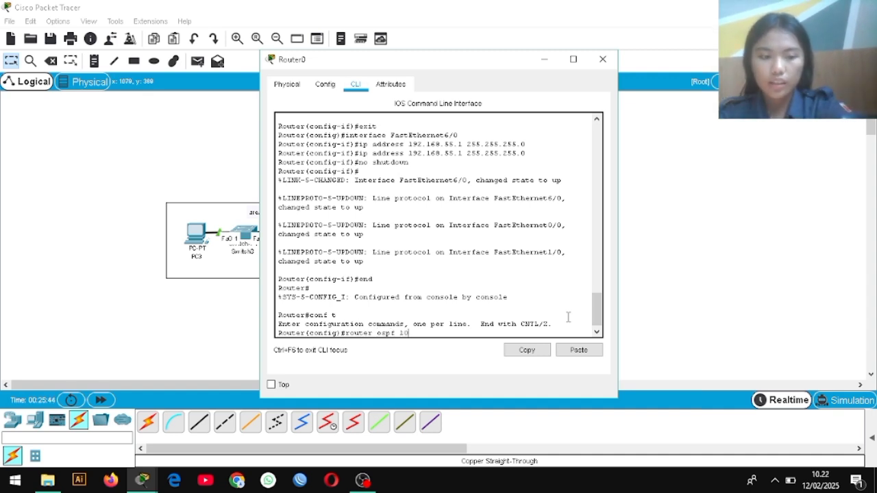
pyautogui.press('Return')
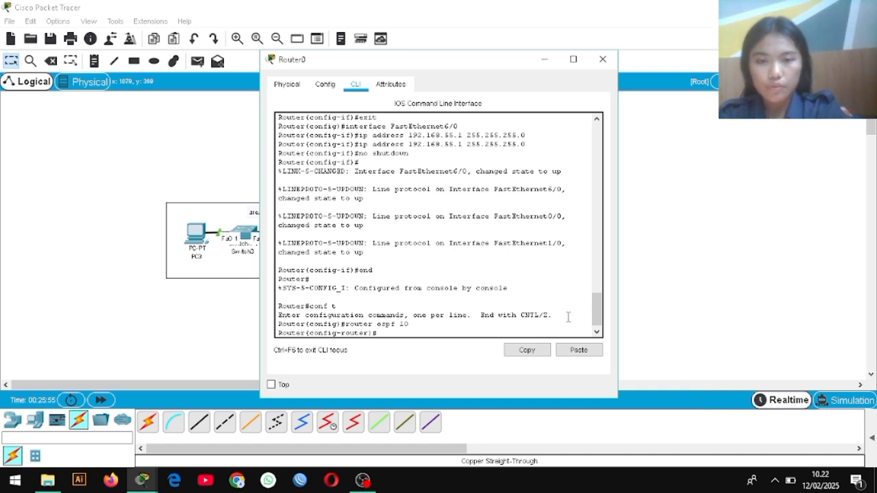
# Step: Add the network 192.168.35.0 with wildcard mask 0.0.0.255 in area 0 to Router0's OSPF process
pyautogui.write('network')
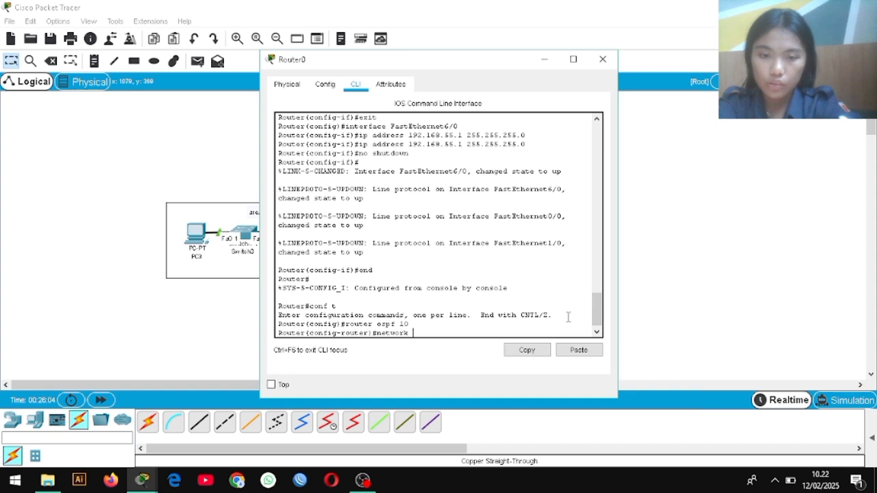
pyautogui.write('192.168')
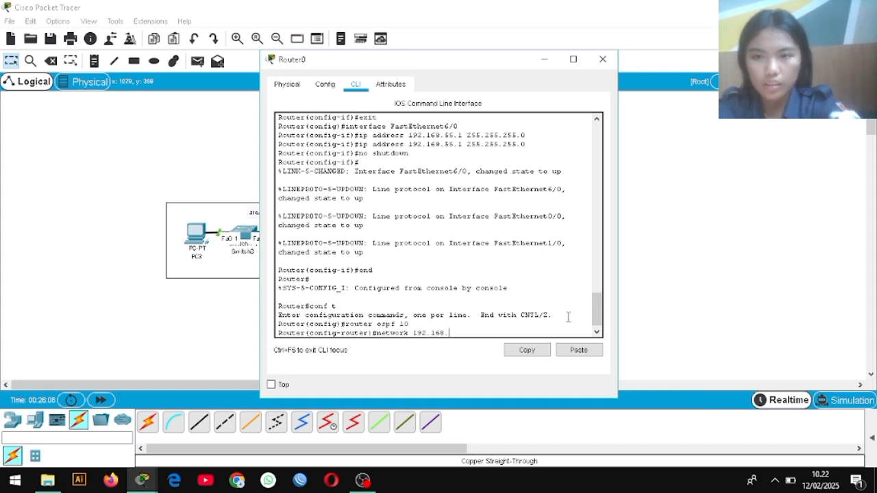
pyautogui.write('.35')
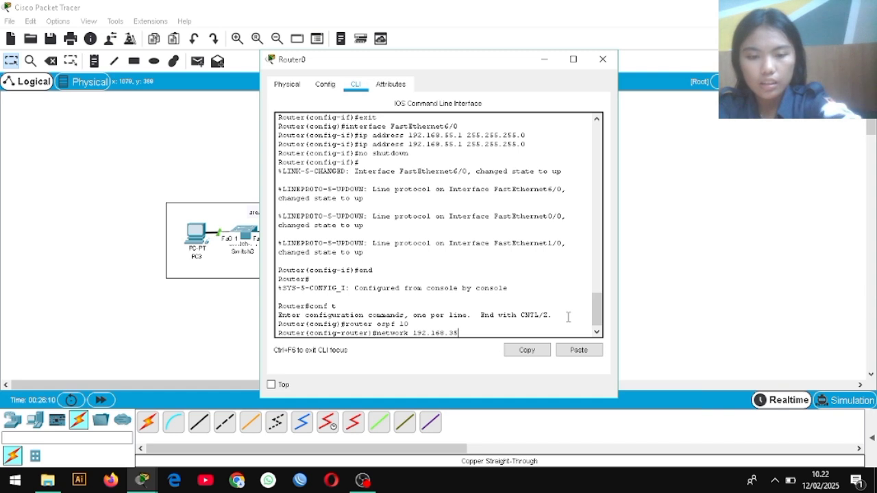
pyautogui.write('.0 0')
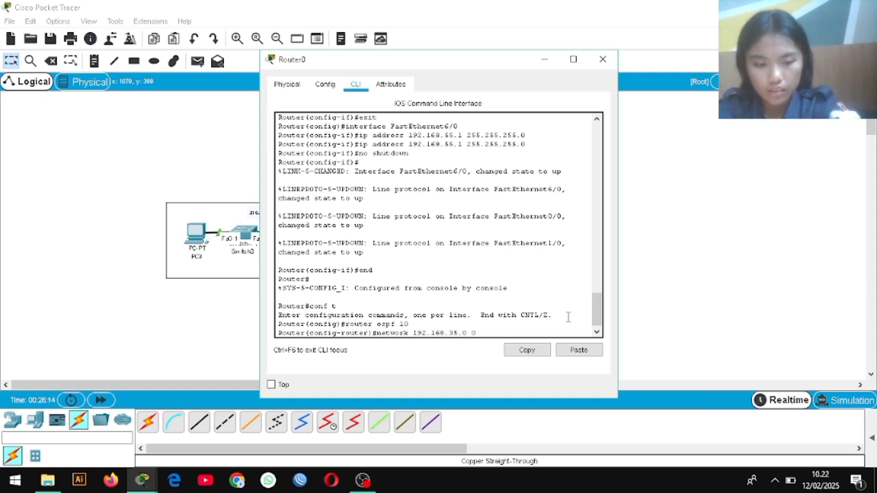
pyautogui.write('.0.')
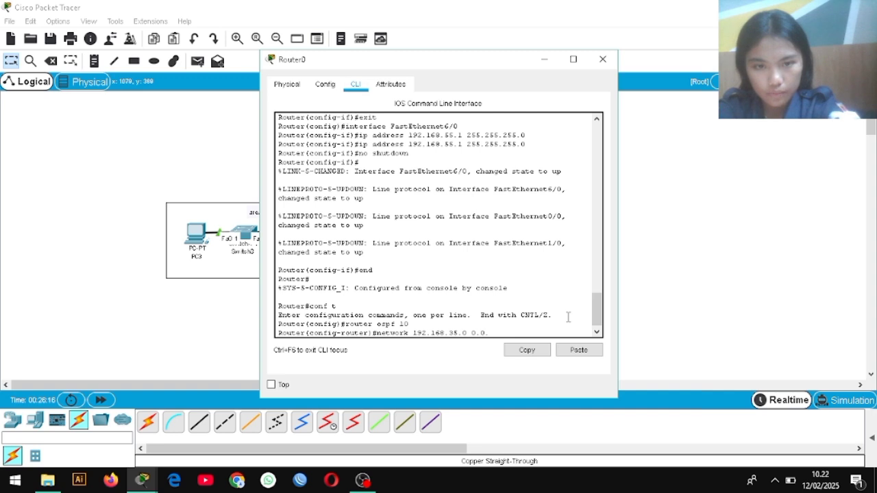
pyautogui.write('0.2')
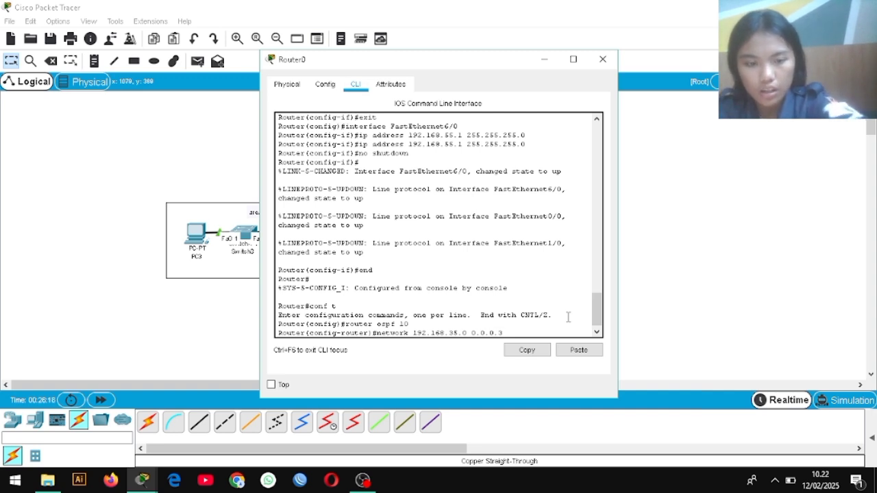
pyautogui.write('55 area 0')
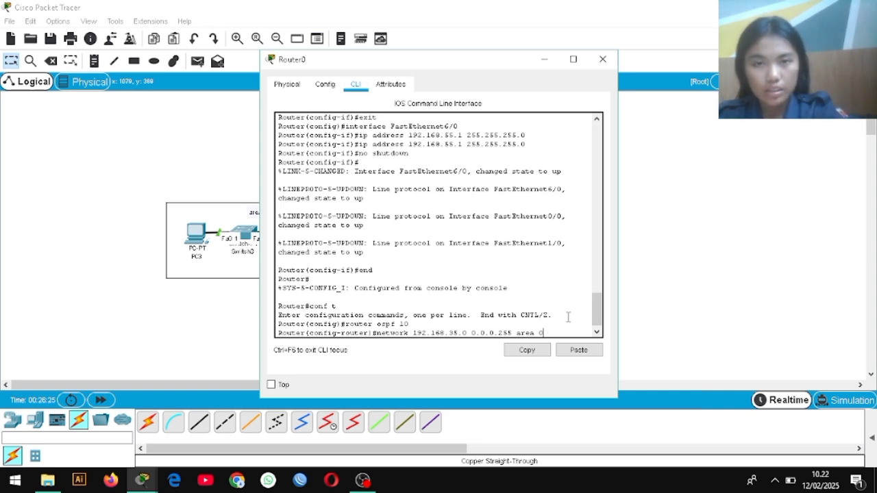
pyautogui.press('Return')
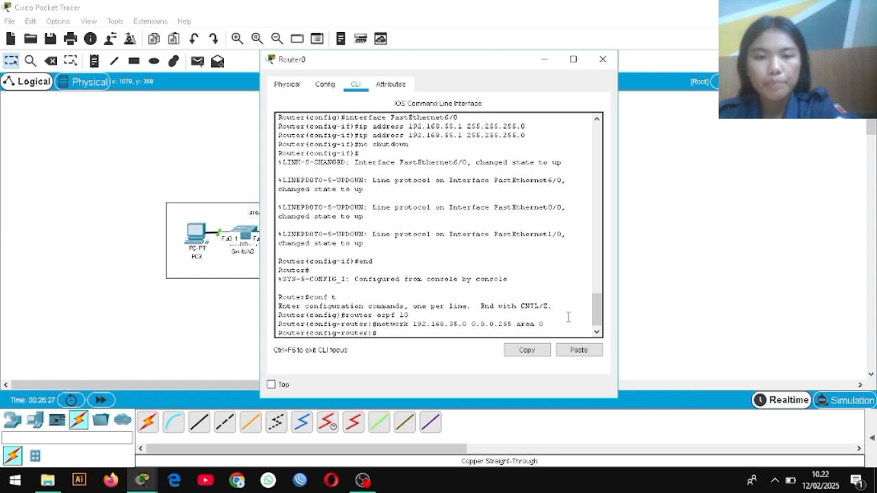
# Step: Add the network 192.168.45.0 with wildcard mask 0.0.0.255 in area 0 to Router0's OSPF process
pyautogui.press('Up')
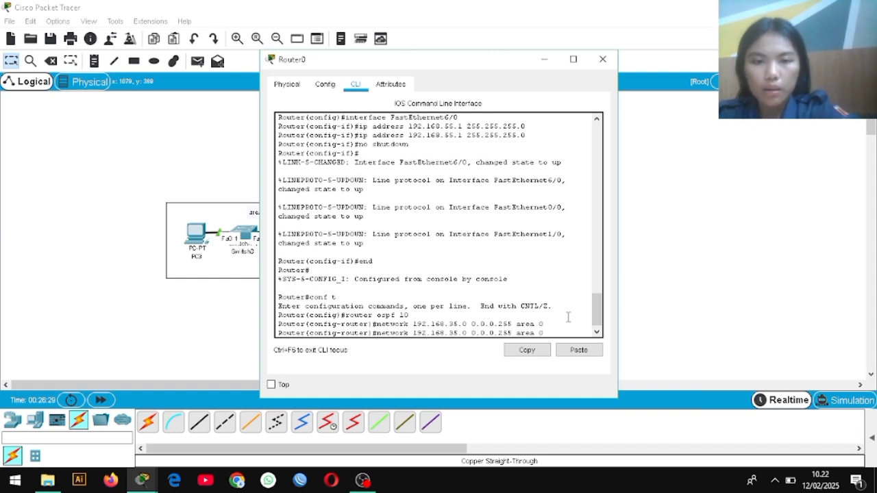
pyautogui.press('Left')
pyautogui.press('Left')
pyautogui.press('Left')
pyautogui.press('Left')
pyautogui.press('Left')
pyautogui.press('Left')
pyautogui.press('Left')
pyautogui.press('Left')
pyautogui.press('Left')
pyautogui.press('Left')
pyautogui.press('Left')
pyautogui.press('Left')
pyautogui.press('Left')
pyautogui.press('Left')
pyautogui.press('Left')
pyautogui.press('Left')
pyautogui.press('Left')
pyautogui.press('Left')
pyautogui.press('Left')
pyautogui.press('Left')
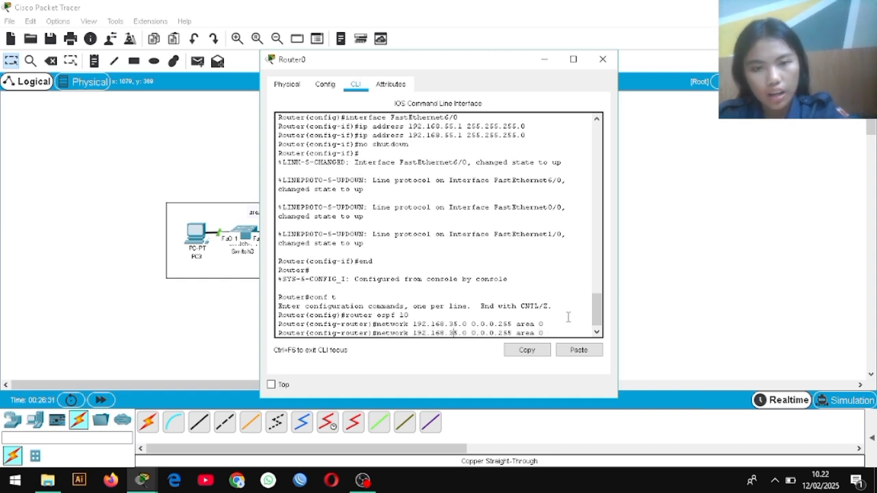
pyautogui.press('BackSpace')
pyautogui.write('4')
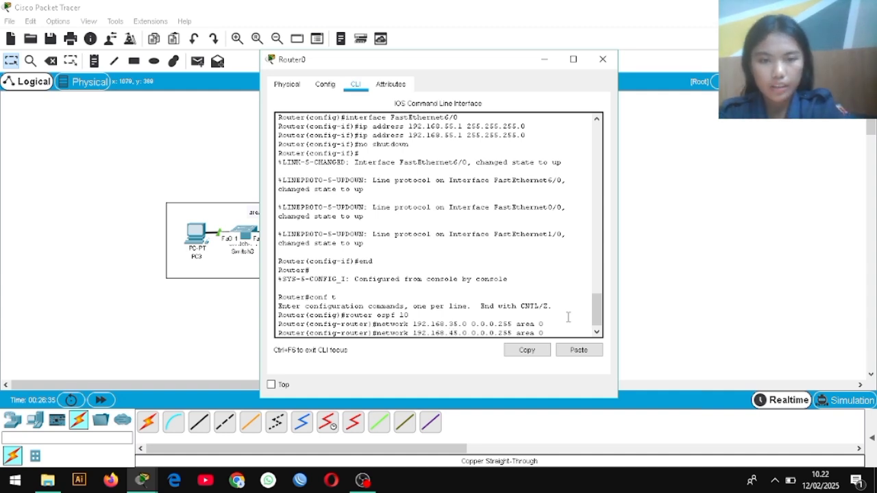
pyautogui.press('Right')
pyautogui.press('Right')
pyautogui.press('Right')
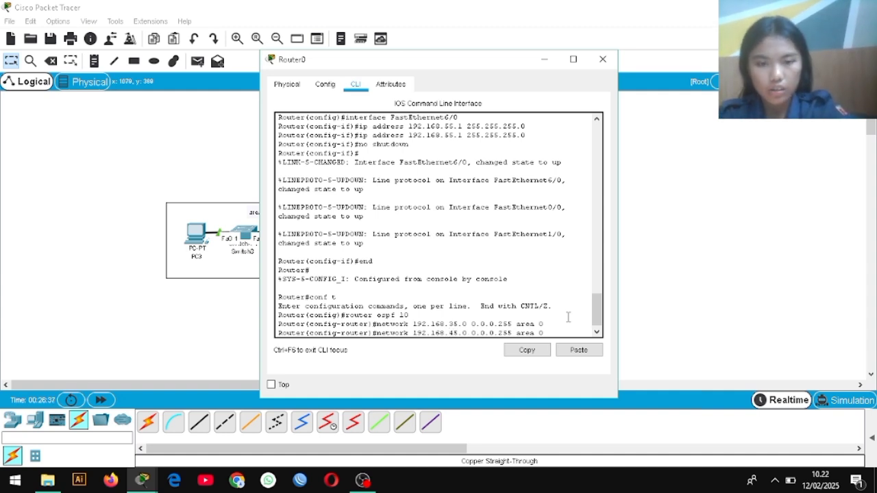
pyautogui.press('Return')
# Step: Add the network 192.168.55.0 with wildcard mask 0.0.0.255 in area 1 to Router0's OSPF process
pyautogui.press('Up')
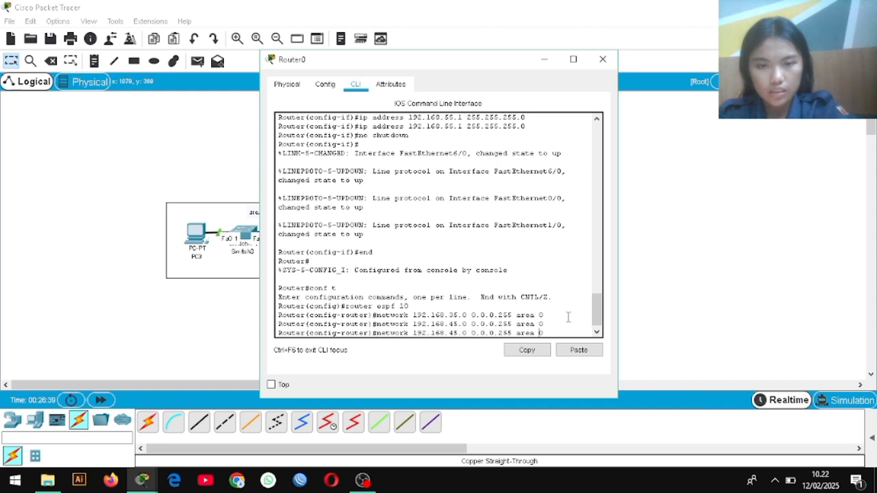
pyautogui.press('Left')
pyautogui.press('Left')
pyautogui.press('Left')
pyautogui.press('Left')
pyautogui.press('Left')
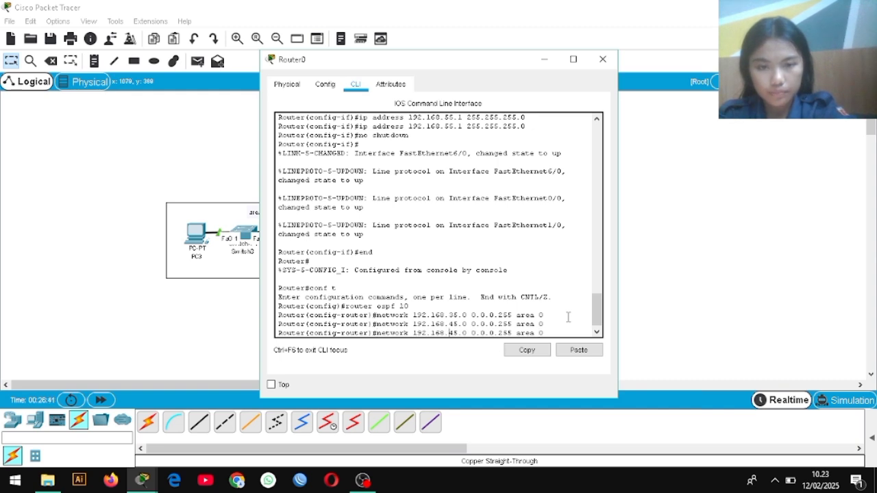
pyautogui.press('Delete')
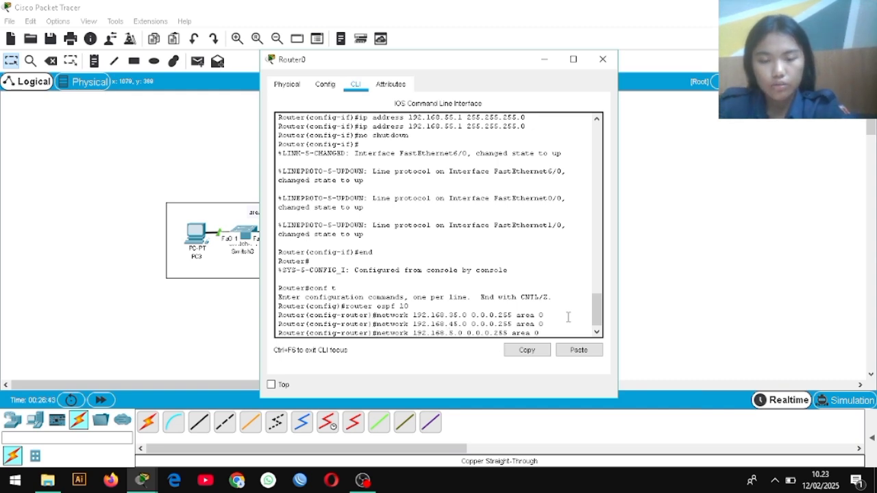
pyautogui.write('5')
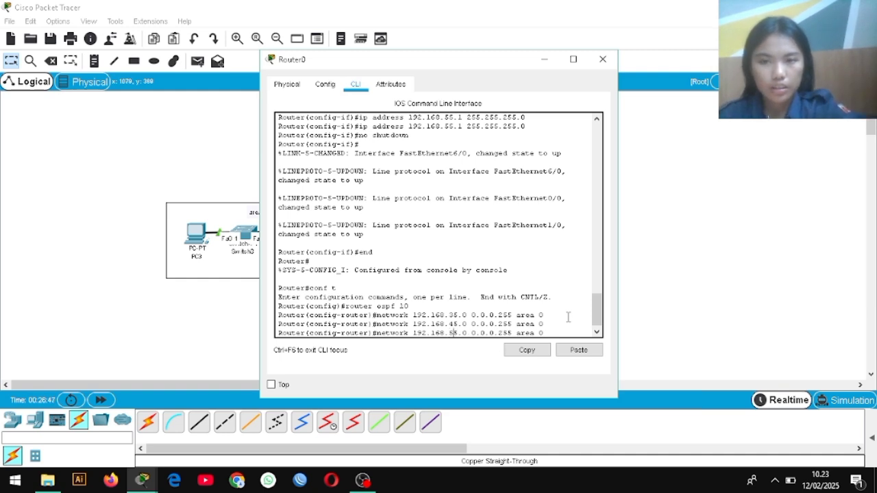
pyautogui.press('BackSpace')
pyautogui.write('1')
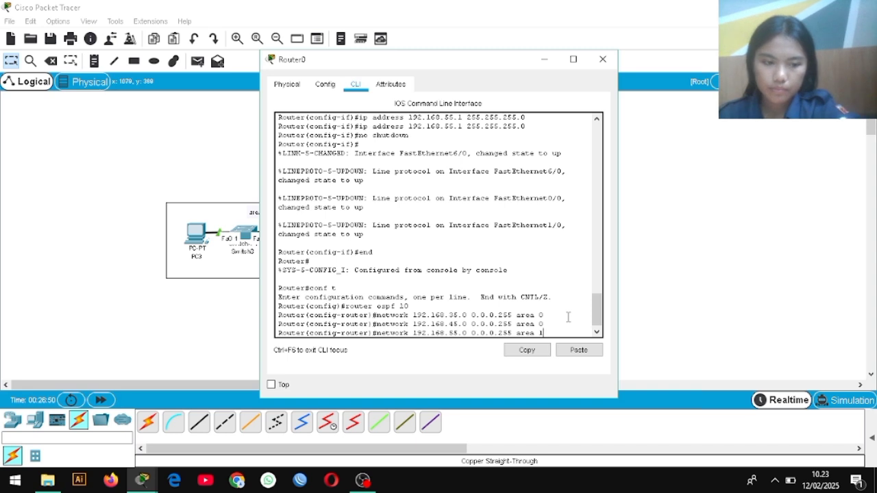
pyautogui.press('Return')
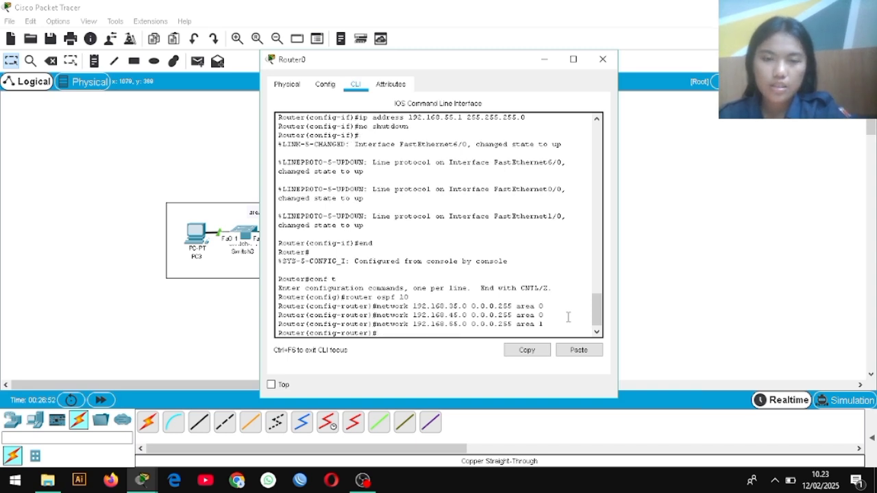
# Step: Leave Router0's OSPF configuration mode with the end command and close the router's window
pyautogui.write('end')
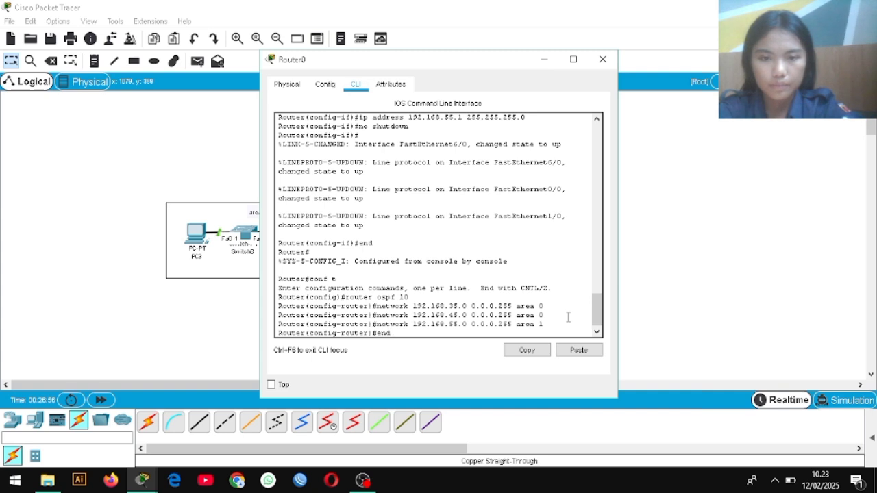
pyautogui.press('Return')
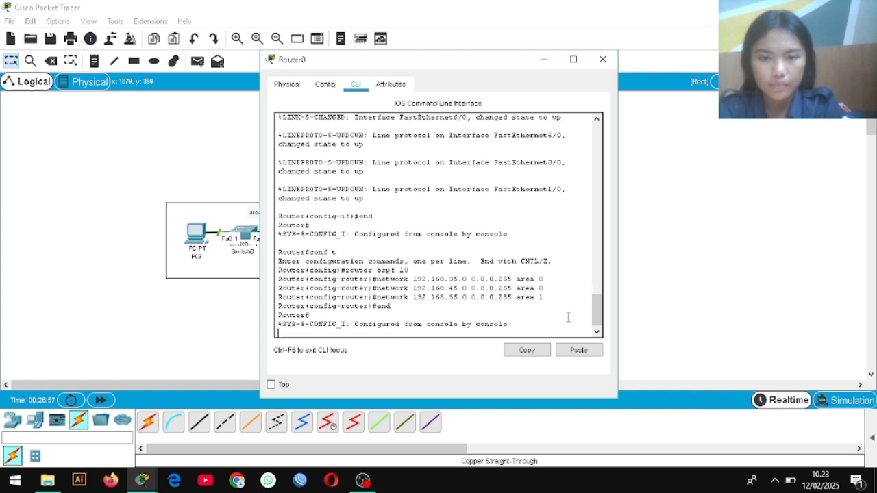
pyautogui.click(603, 59)
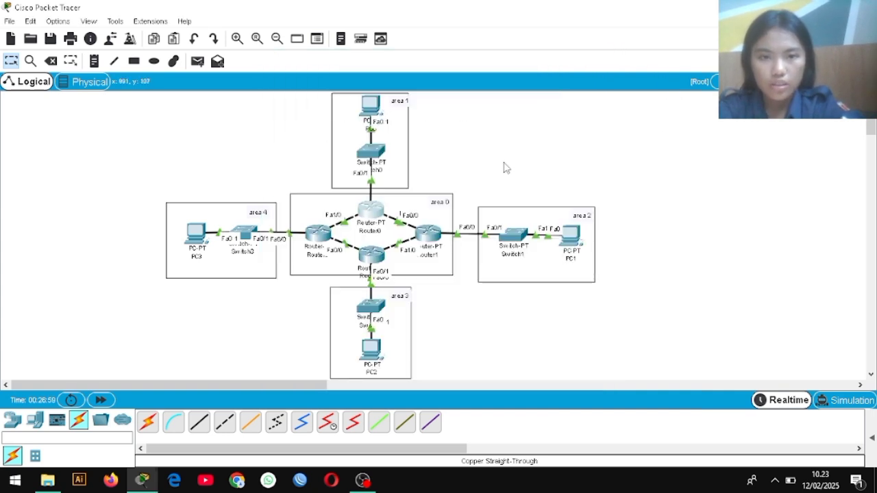
# Step: Open the command line of Router1 and leave interface configuration mode with the end command
pyautogui.click(430, 238)
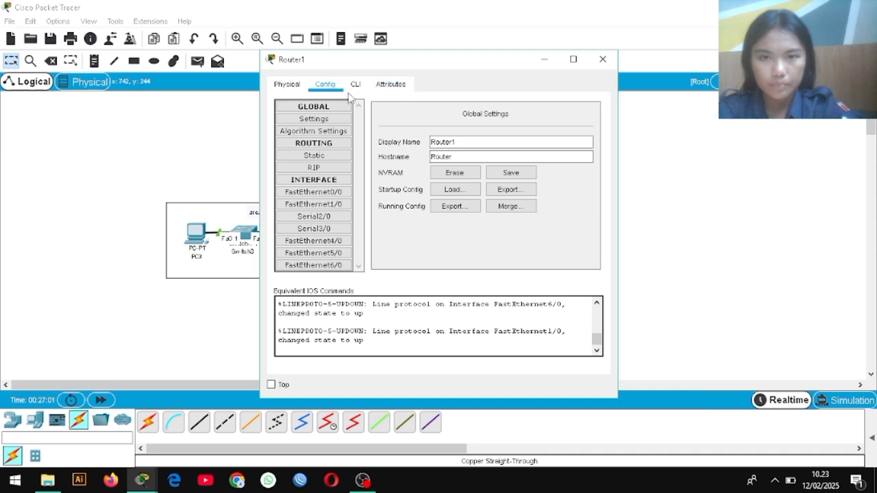
pyautogui.click(355, 84)
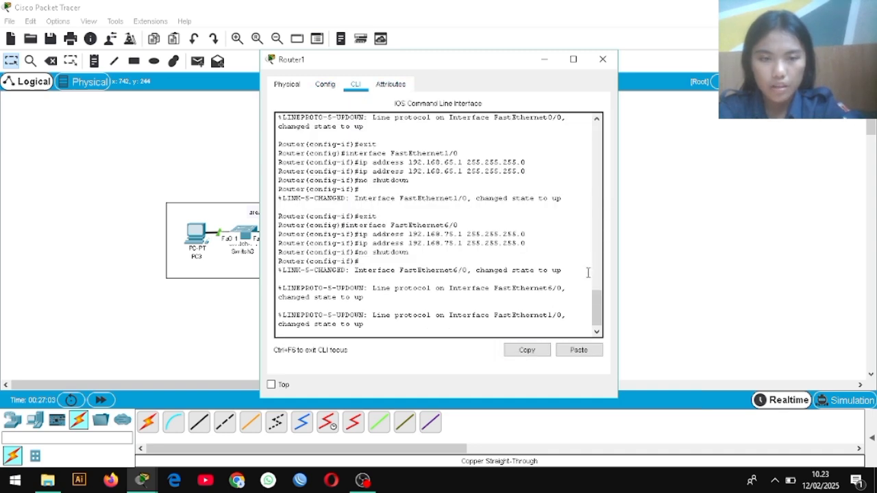
pyautogui.moveTo(598, 315); pyautogui.dragTo(598, 315)
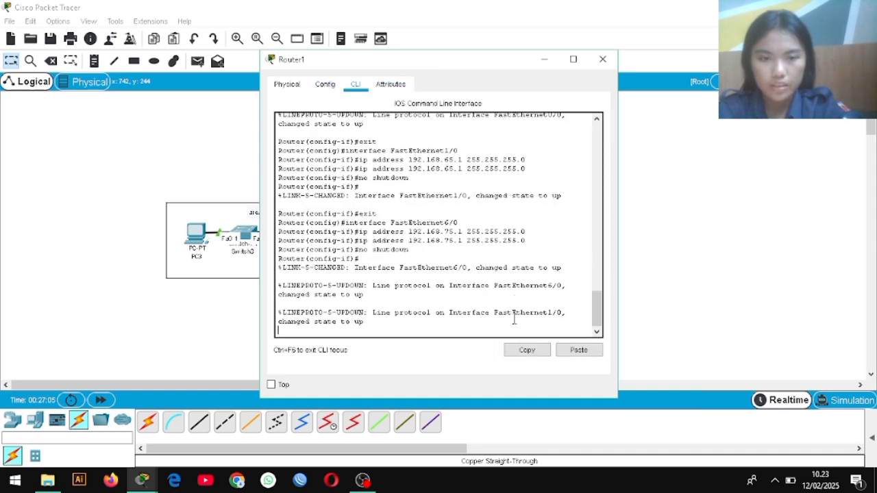
pyautogui.press('Return')
pyautogui.write('er(config-if)#e')
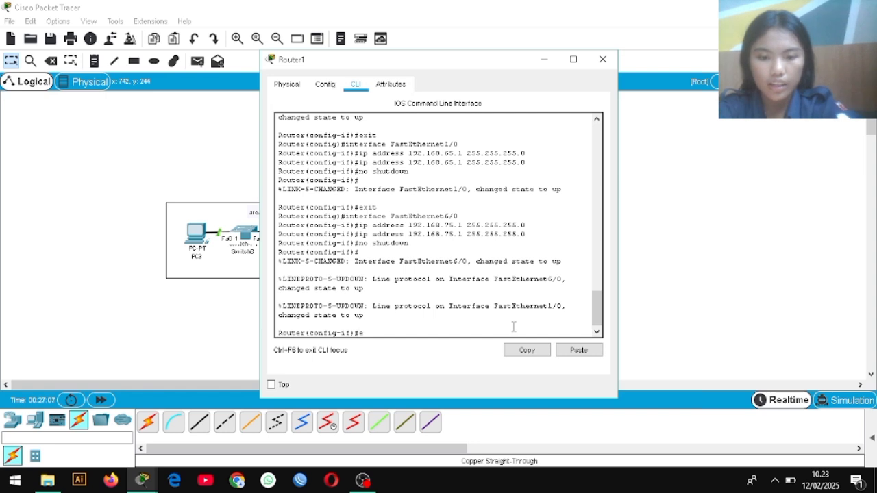
pyautogui.write('nd')
pyautogui.press('Return')
pyautogui.press('Return')
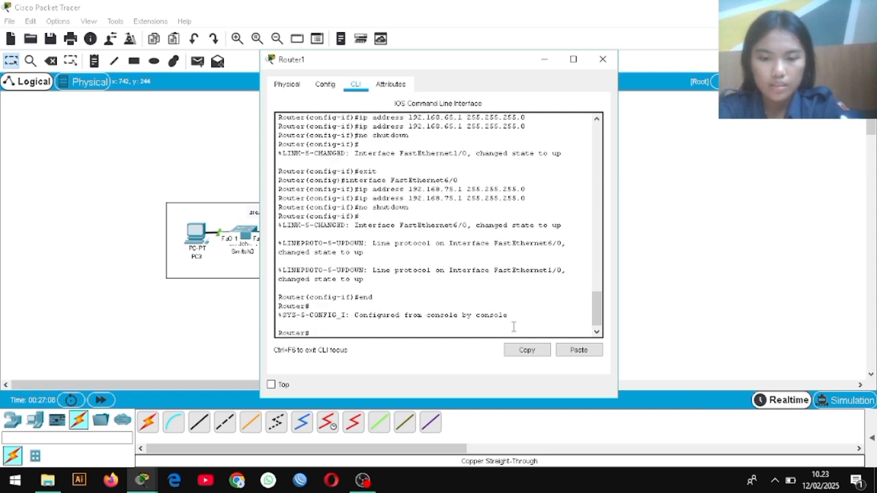
# Step: Enter global configuration mode on Router1 with conf t and start OSPF process 10 with router ospf 10
pyautogui.write('conft')
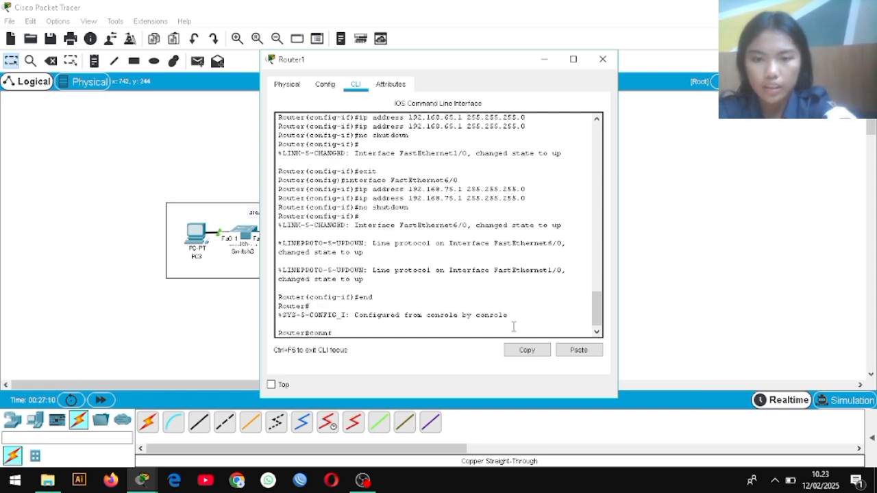
pyautogui.press('BackSpace')
pyautogui.write('f t')
pyautogui.press('Return')
pyautogui.write('router ')
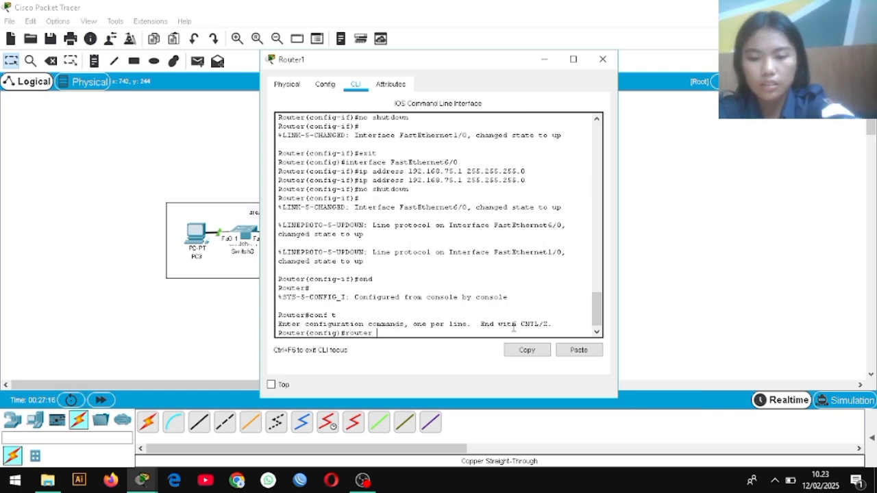
pyautogui.write('ospf 10')
pyautogui.press('Return')
# Step: Add the network 192.168.35.0 with wildcard mask 0.0.0.255 in area 0 to Router1's OSPF process
pyautogui.write('networkc')
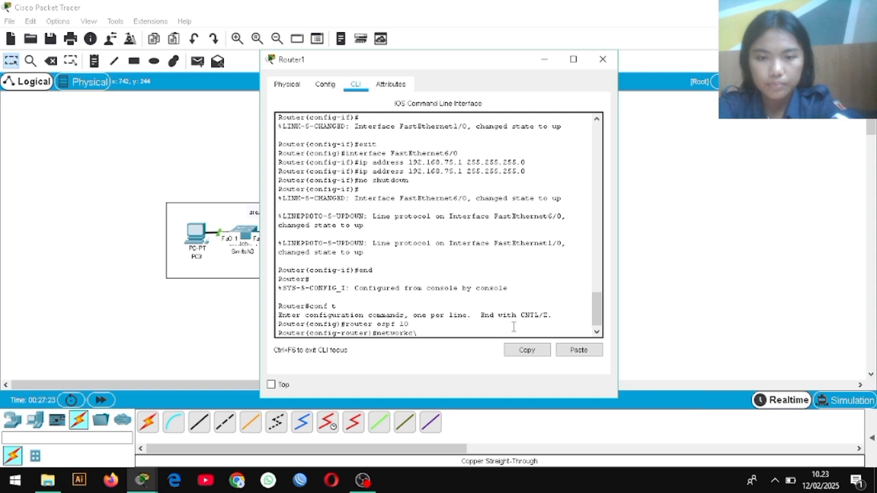
pyautogui.press('BackSpace')
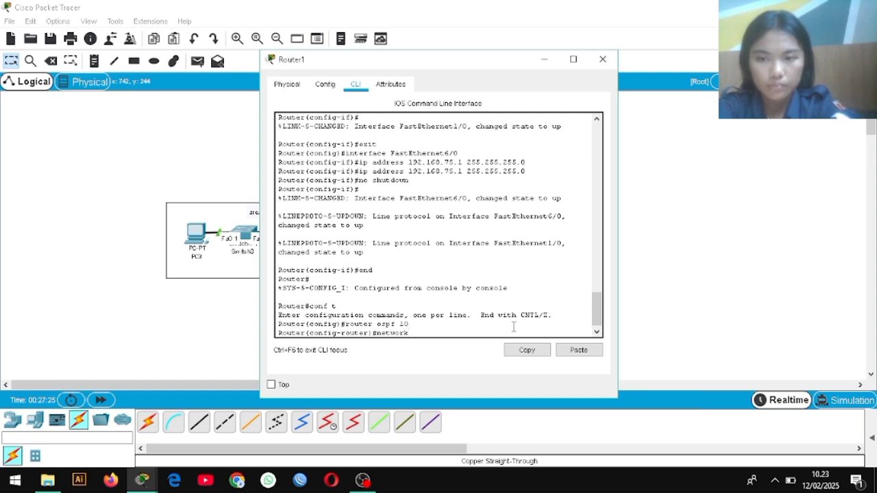
pyautogui.write('192.168')
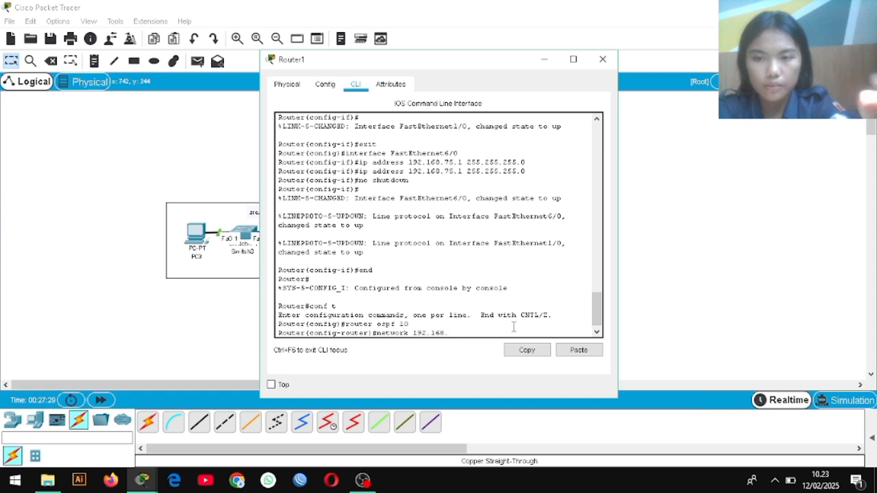
pyautogui.write('.35.0')
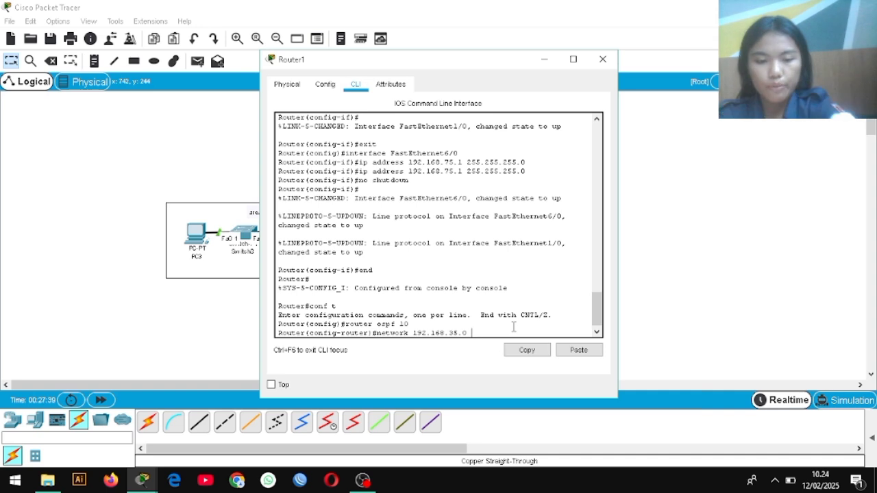
pyautogui.write(' 0.0.0.2')
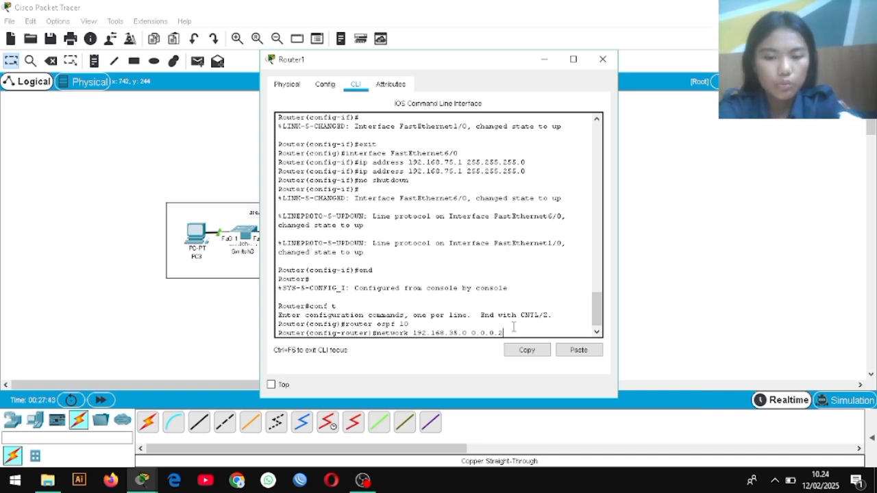
pyautogui.write('55')
pyautogui.write(' a')
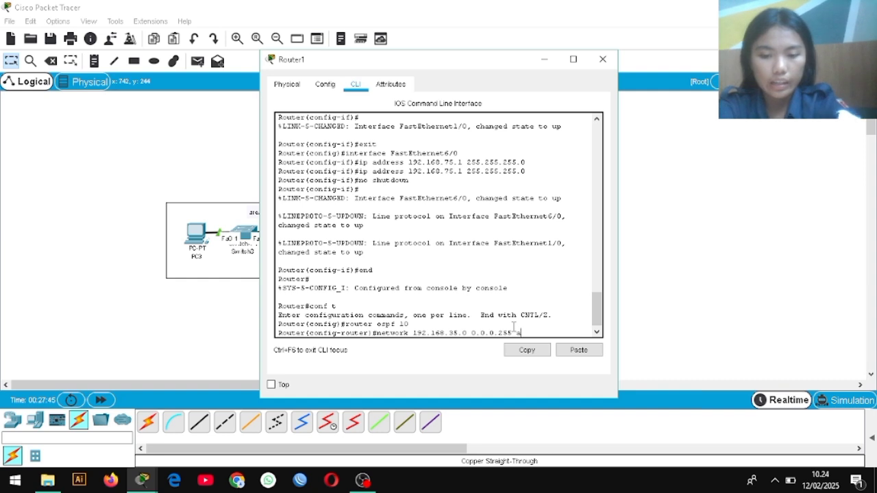
pyautogui.write('rea 0')
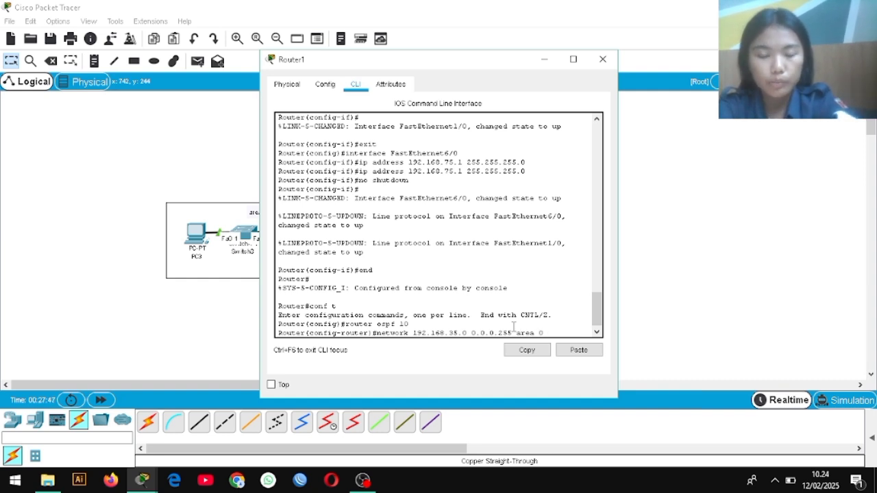
pyautogui.press('Return')
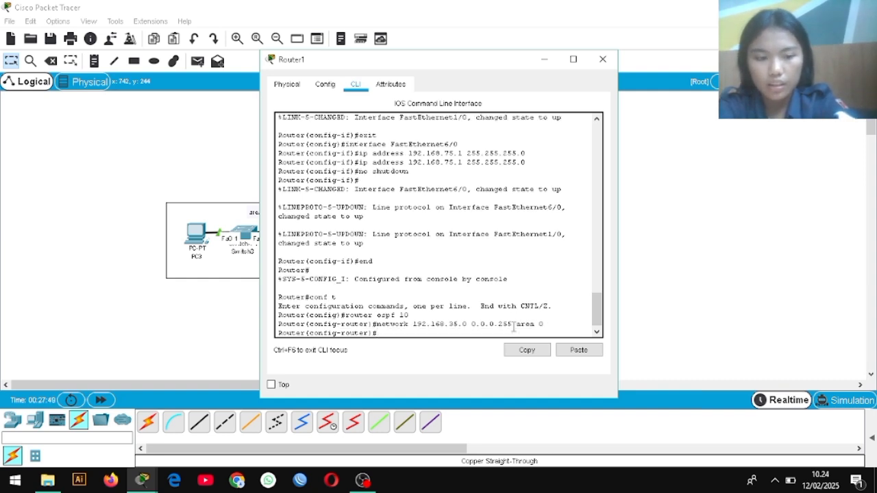
# Step: Add the network 192.168.65.0 with wildcard mask 0.0.0.255 in area 0 to Router1's OSPF process
pyautogui.press('Up')
pyautogui.press('Left')
pyautogui.press('Left')
pyautogui.press('Left')
pyautogui.press('Left')
pyautogui.press('Left')
pyautogui.press('Left')
pyautogui.press('Left')
pyautogui.press('Left')
pyautogui.press('Left')
pyautogui.press('Left')
pyautogui.press('Left')
pyautogui.press('Left')
pyautogui.press('Left')
pyautogui.press('Left')
pyautogui.press('Left')
pyautogui.press('Left')
pyautogui.press('Left')
pyautogui.press('Left')
pyautogui.press('Left')
pyautogui.press('Left')
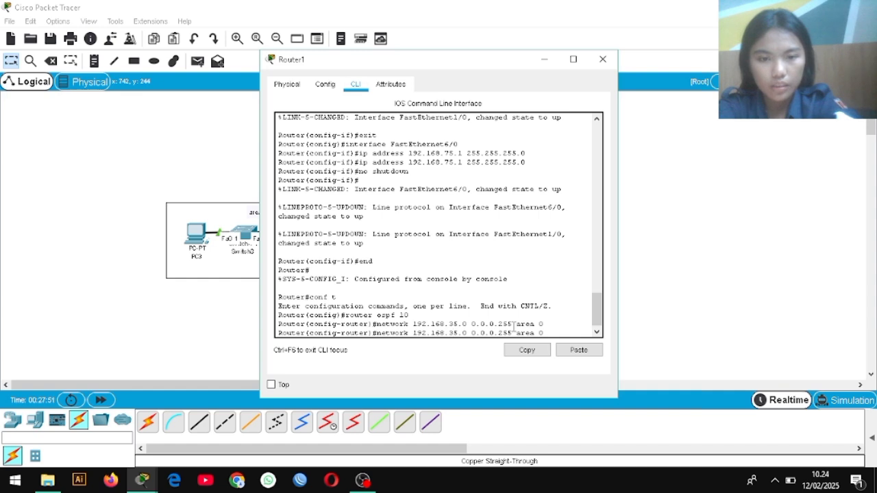
pyautogui.press('BackSpace')
pyautogui.write('6')
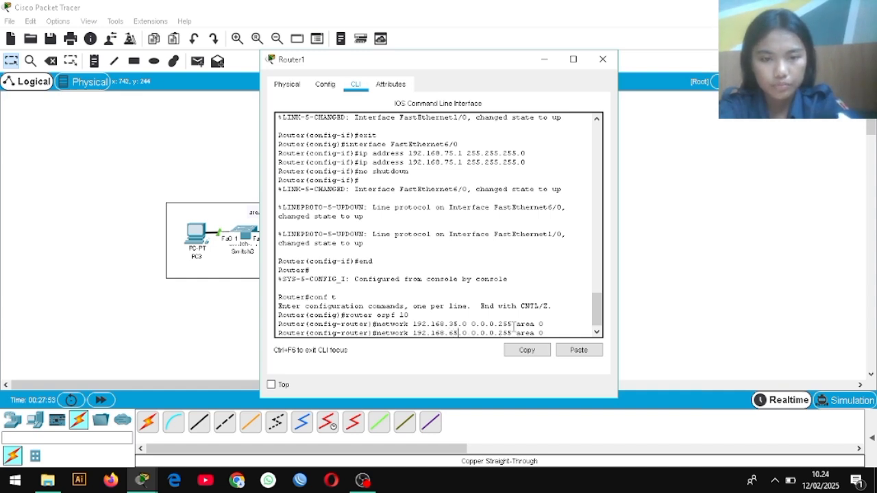
pyautogui.press('Right')
pyautogui.press('Right')
pyautogui.press('Right')
pyautogui.press('Right')
pyautogui.press('Right')
pyautogui.press('Right')
pyautogui.press('Right')
pyautogui.press('Right')
pyautogui.press('Right')
pyautogui.press('Right')
pyautogui.press('Right')
pyautogui.press('Right')
pyautogui.press('Right')
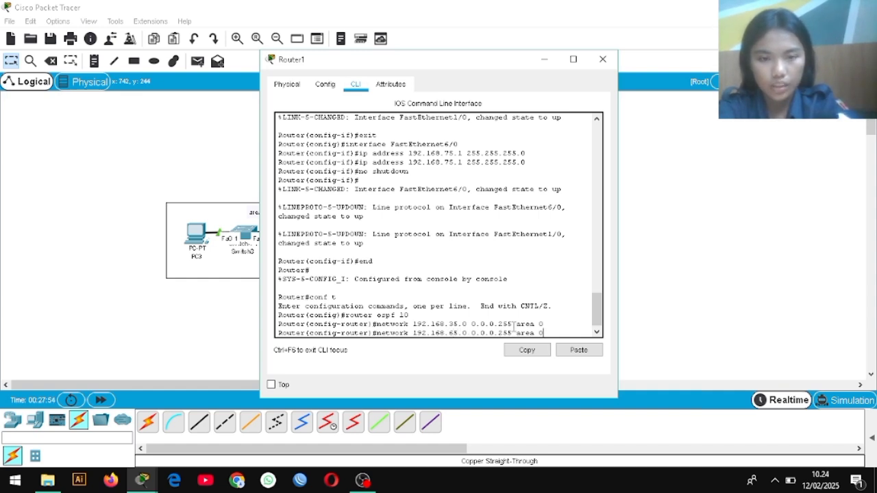
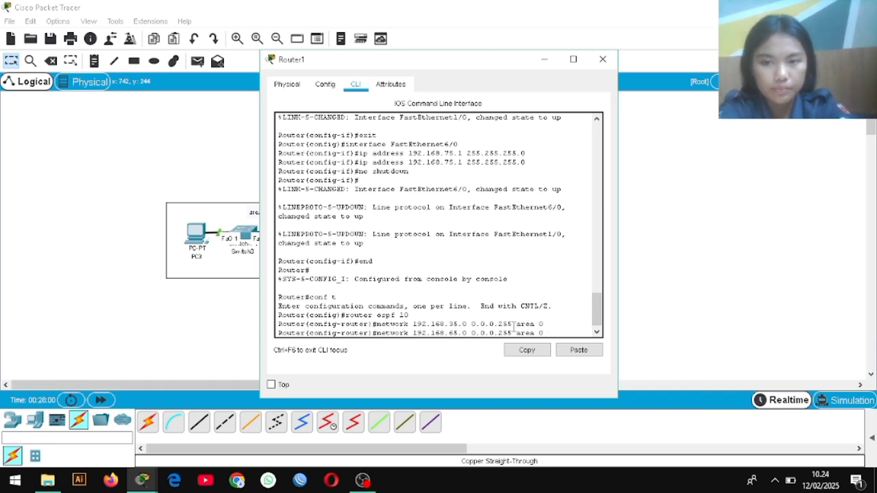
pyautogui.press('Return')
# Step: Enter the network 192.168.65.0 with wildcard mask 0.0.0.255 in area 0 again in Router1's OSPF process
pyautogui.press('Up')
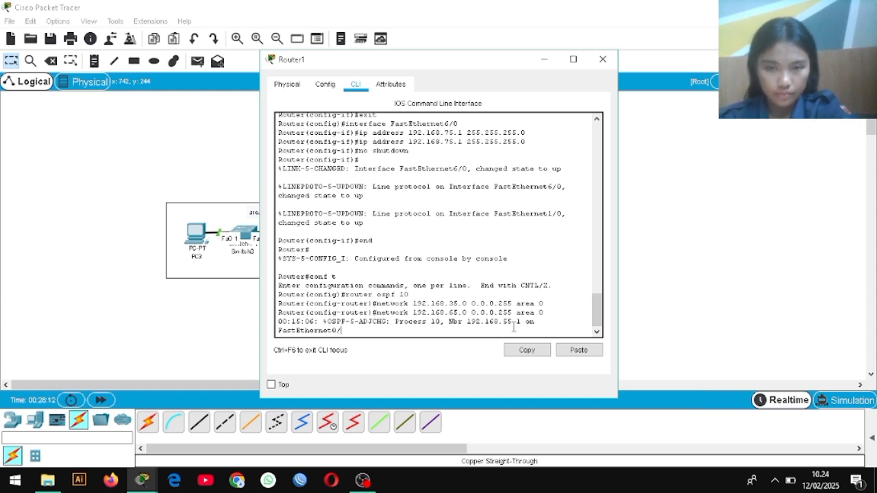
pyautogui.press('Return')
pyautogui.press('Up')
pyautogui.press('Left')
pyautogui.press('Left')
pyautogui.press('Left')
pyautogui.press('Left')
pyautogui.press('Left')
pyautogui.press('Left')
pyautogui.press('Left')
pyautogui.press('Left')
pyautogui.press('Left')
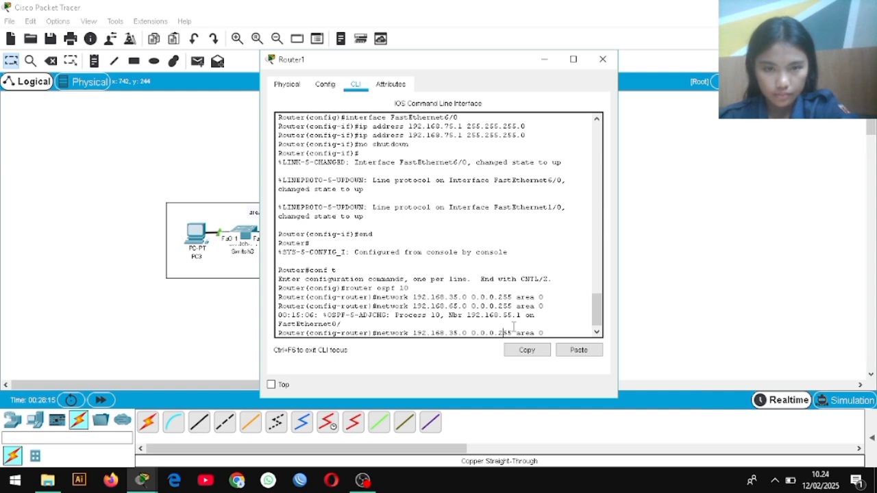
pyautogui.press('Right')
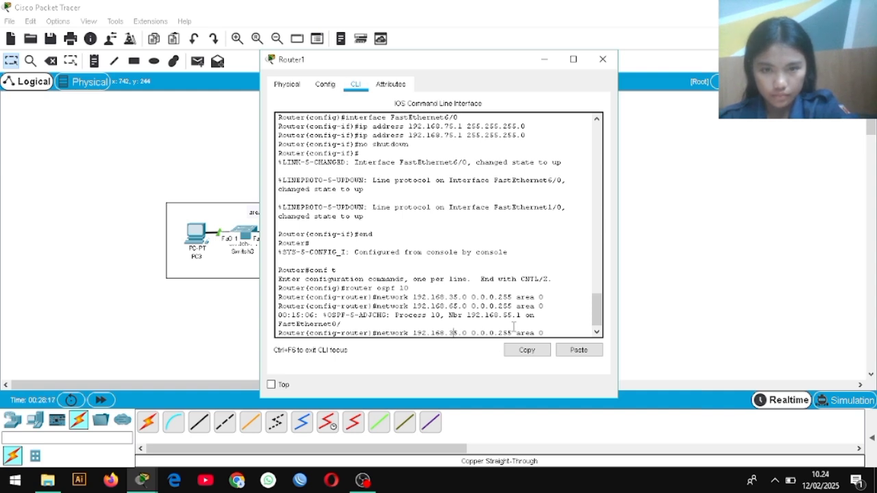
pyautogui.press('BackSpace')
pyautogui.write('6')
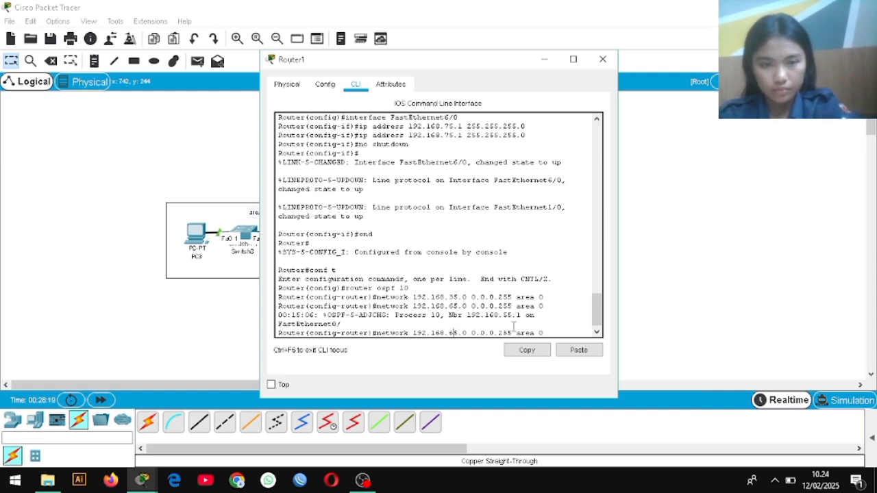
pyautogui.press('Return')
# Step: Add the network 192.168.75.0 with wildcard mask 0.0.0.255 in area 2 to Router1's OSPF process
pyautogui.press('Up')
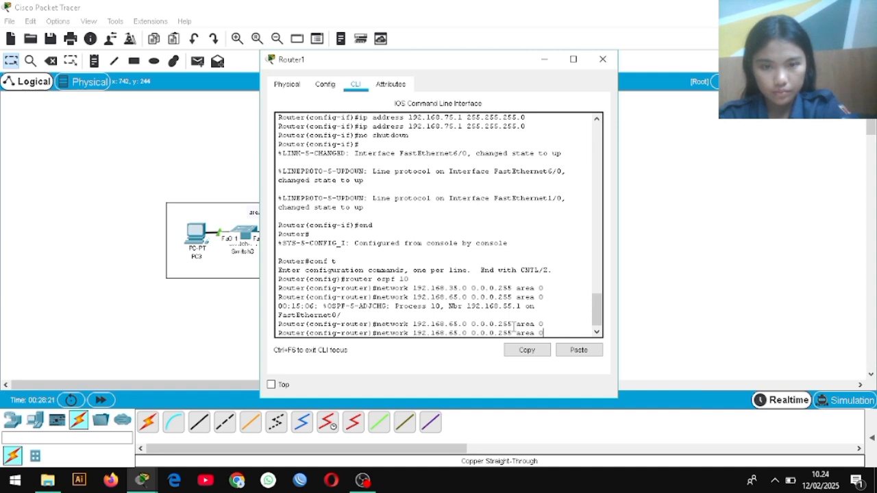
pyautogui.press('Left')
pyautogui.press('Left')
pyautogui.press('Left')
pyautogui.press('Left')
pyautogui.press('Left')
pyautogui.press('Left')
pyautogui.press('Left')
pyautogui.press('Left')
pyautogui.press('Left')
pyautogui.press('Left')
pyautogui.press('Left')
pyautogui.press('Left')
pyautogui.press('Left')
pyautogui.press('Left')
pyautogui.press('Left')
pyautogui.press('Left')
pyautogui.press('Left')
pyautogui.press('Left')
pyautogui.press('Left')
pyautogui.press('Left')
pyautogui.press('BackSpace')
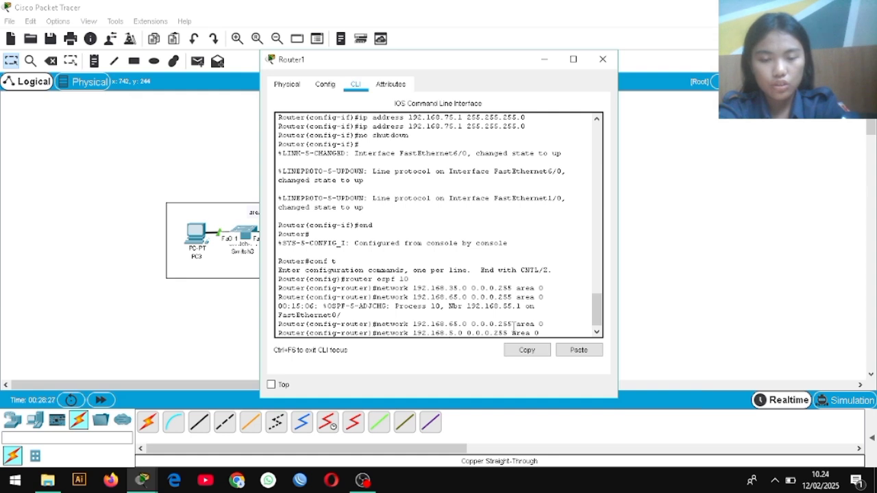
pyautogui.write('7')
pyautogui.press('Right')
pyautogui.press('Right')
pyautogui.press('Right')
pyautogui.press('Right')
pyautogui.press('Right')
pyautogui.press('Right')
pyautogui.press('Right')
pyautogui.press('Right')
pyautogui.press('Right')
pyautogui.press('Right')
pyautogui.press('Right')
pyautogui.press('Right')
pyautogui.press('Right')
pyautogui.press('Right')
pyautogui.press('Right')
pyautogui.press('Right')
pyautogui.press('Right')
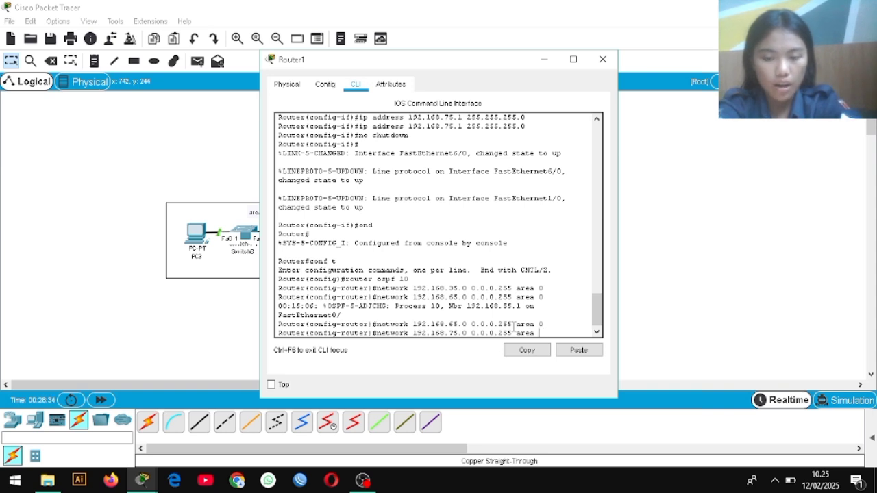
pyautogui.write('2')
pyautogui.press('Return')
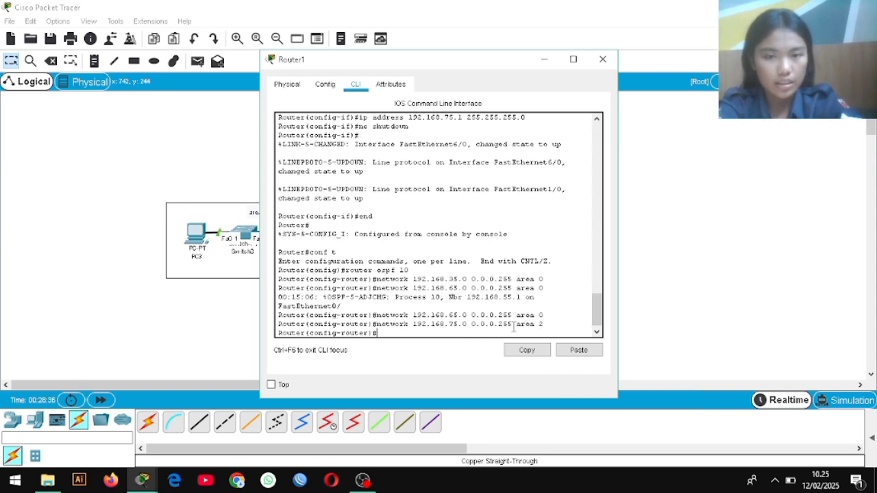
# Step: Leave OSPF configuration mode on Router1 with the end command and close its window
pyautogui.write('end')
pyautogui.press('Return')
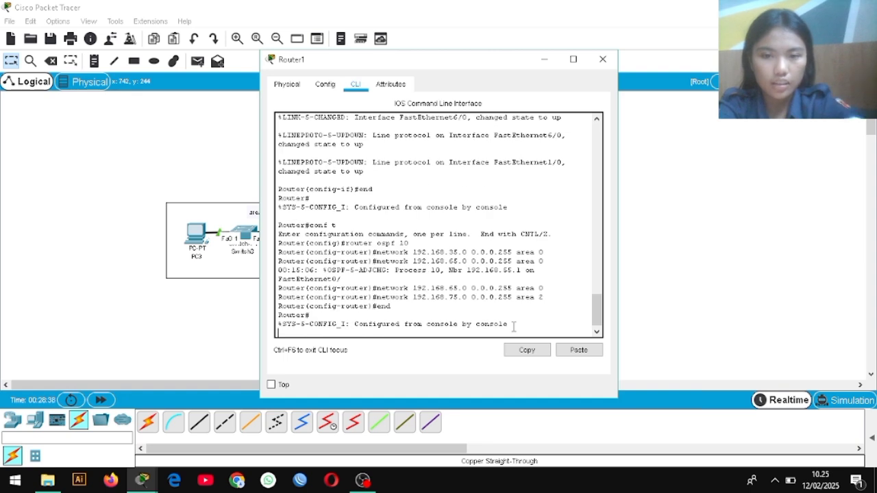
pyautogui.click(604, 59)
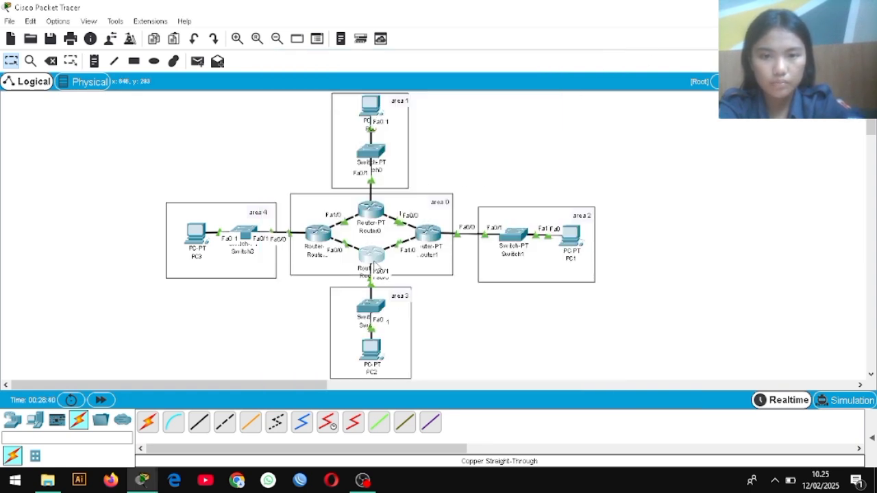
# Step: Open the command line of Router2 and leave interface configuration mode with the end command
pyautogui.click(373, 263)
pyautogui.click(352, 91)
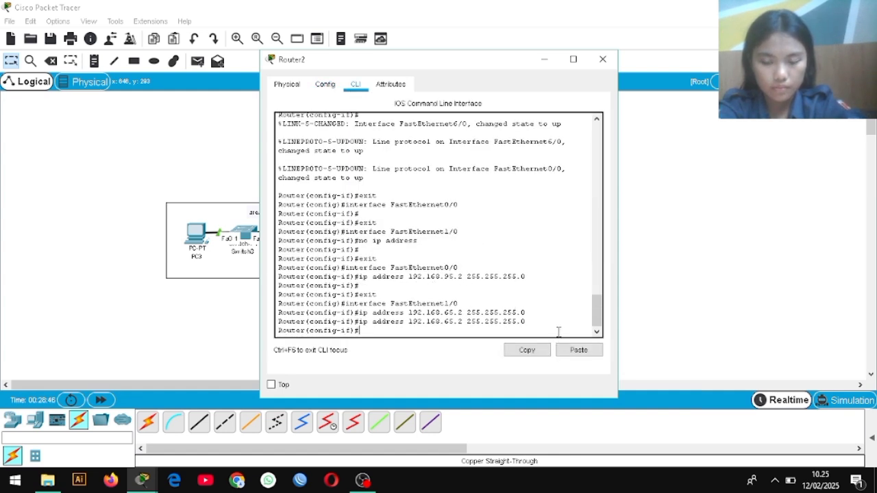
pyautogui.write('nd')
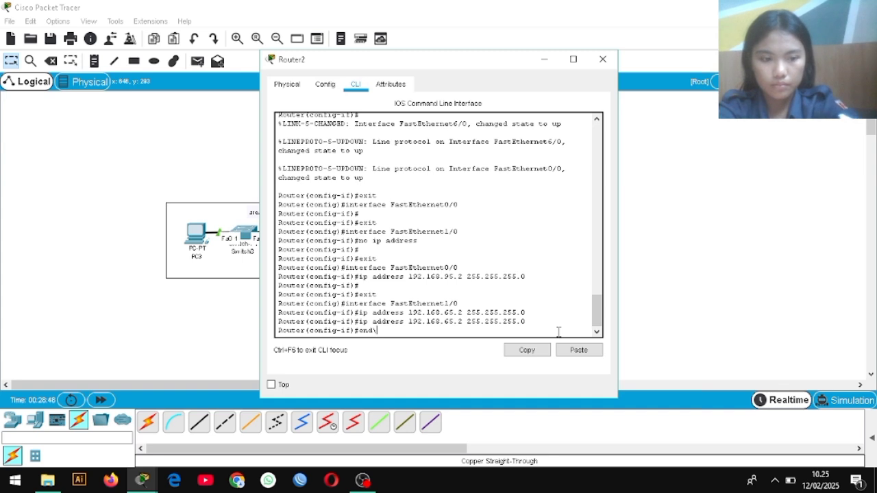
pyautogui.press('Return')
# Step: Enter global configuration mode on Router2 with conf t and start OSPF process 10 with router ospf 10
pyautogui.write('co')
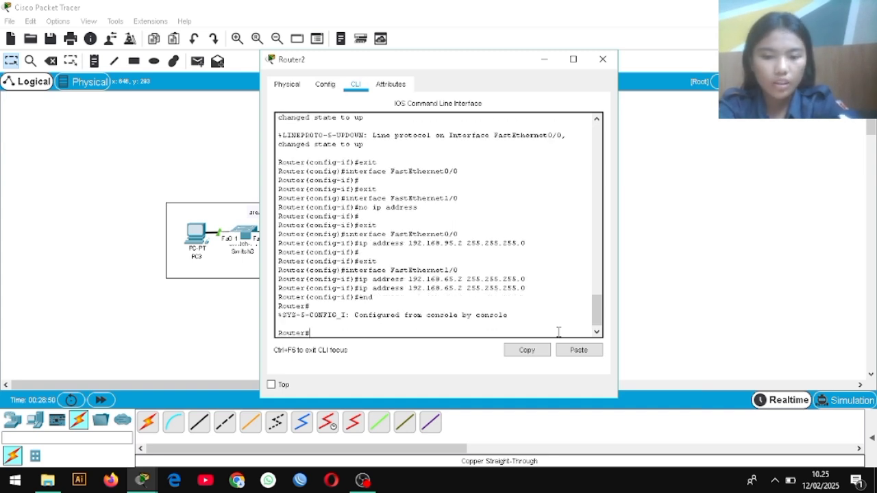
pyautogui.write('nf')
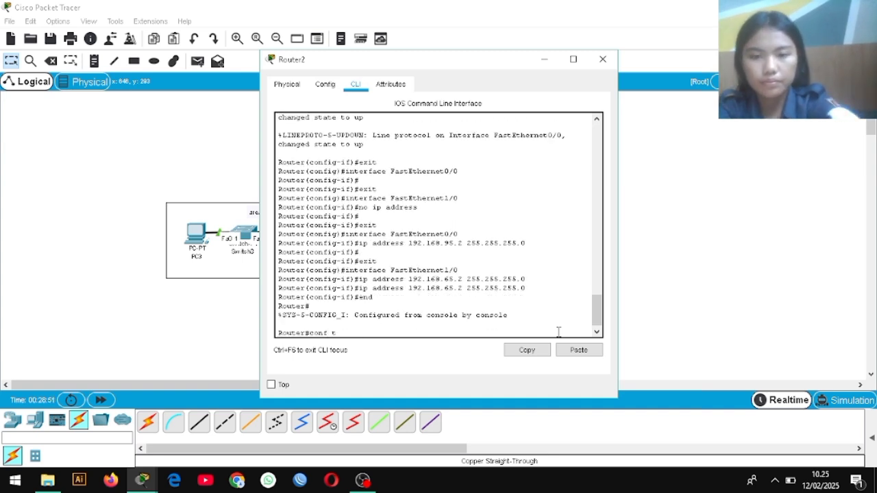
pyautogui.write(' t')
pyautogui.press('Return')
pyautogui.write('router')
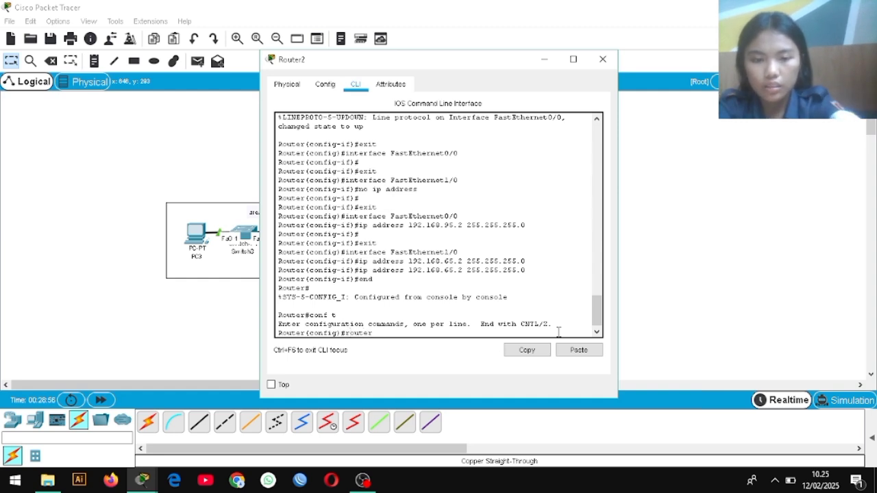
pyautogui.write(' ospf')
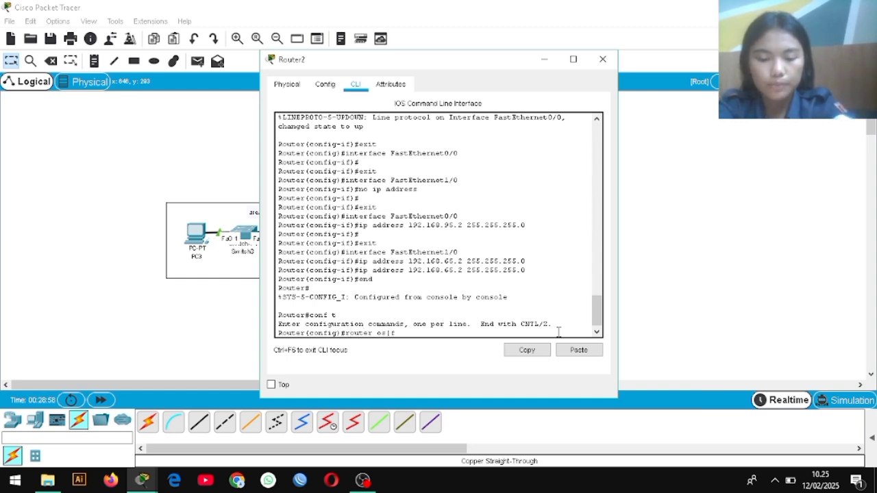
pyautogui.press('BackSpace')
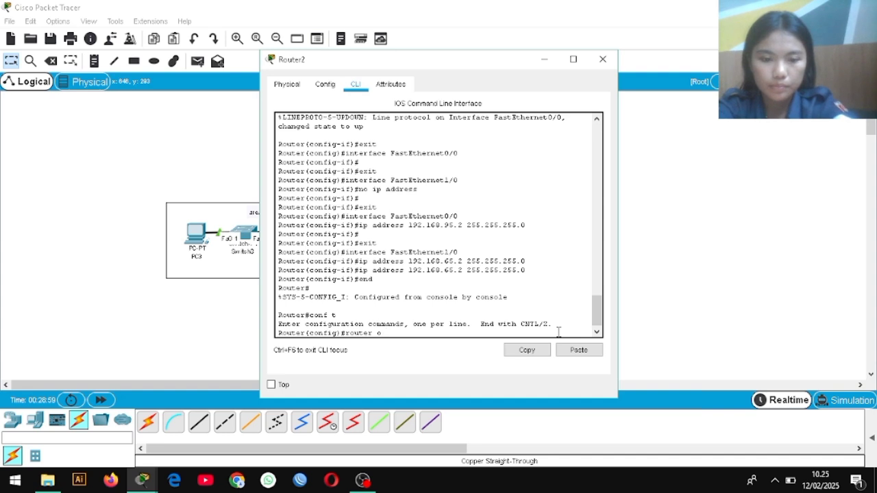
pyautogui.write('spf')
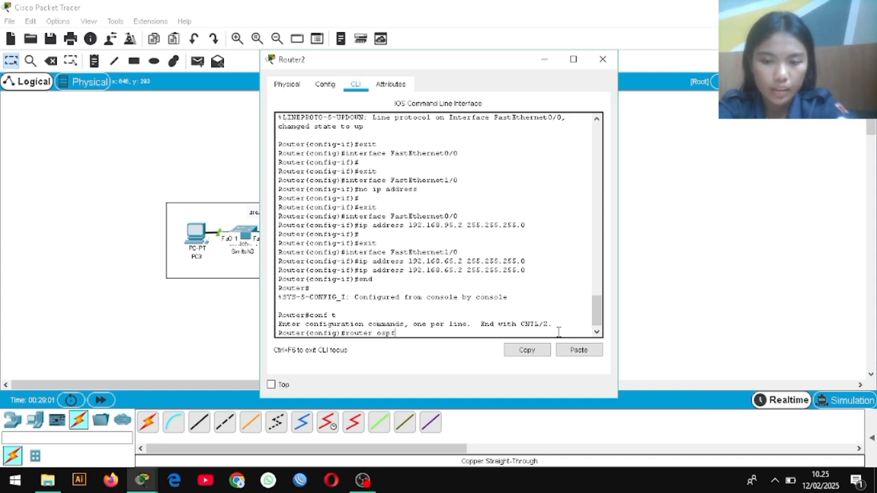
pyautogui.write(' 10')
pyautogui.press('Return')
# Step: Add the network 192.168.65.0 with wildcard mask 0.0.0.255 in area 0 to Router2's OSPF process
pyautogui.write('n')
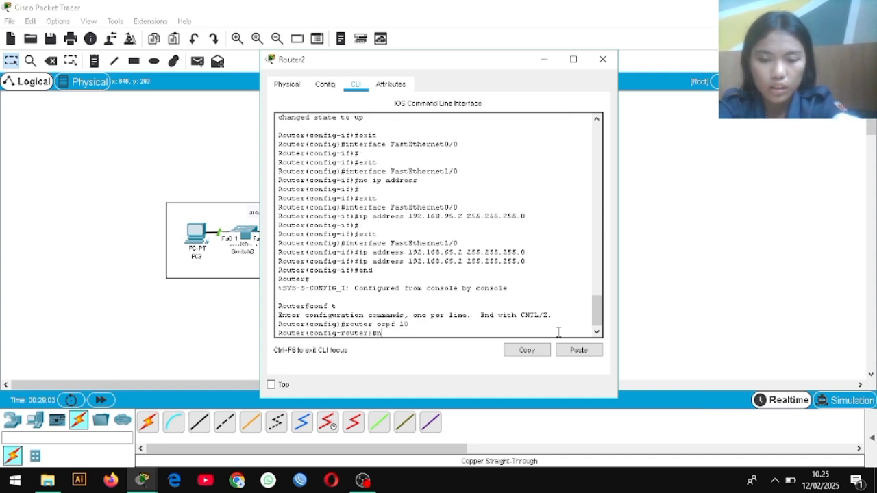
pyautogui.write('etwork 192.')
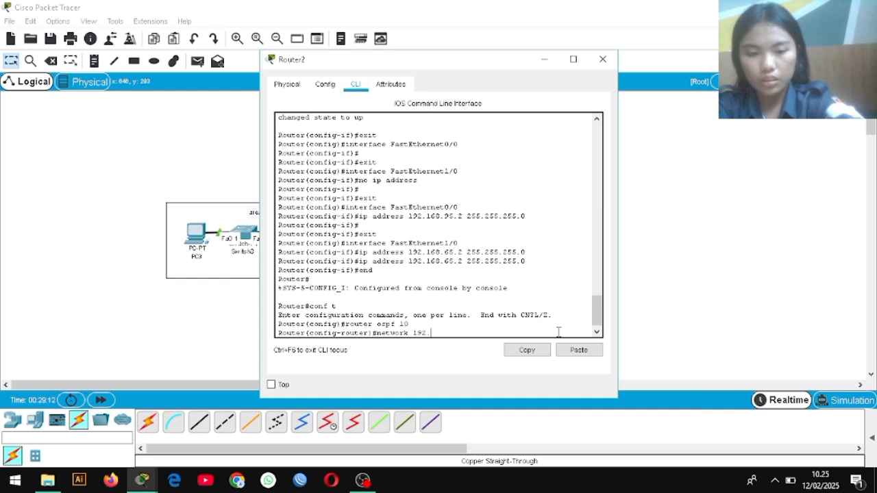
pyautogui.write('168.65.')
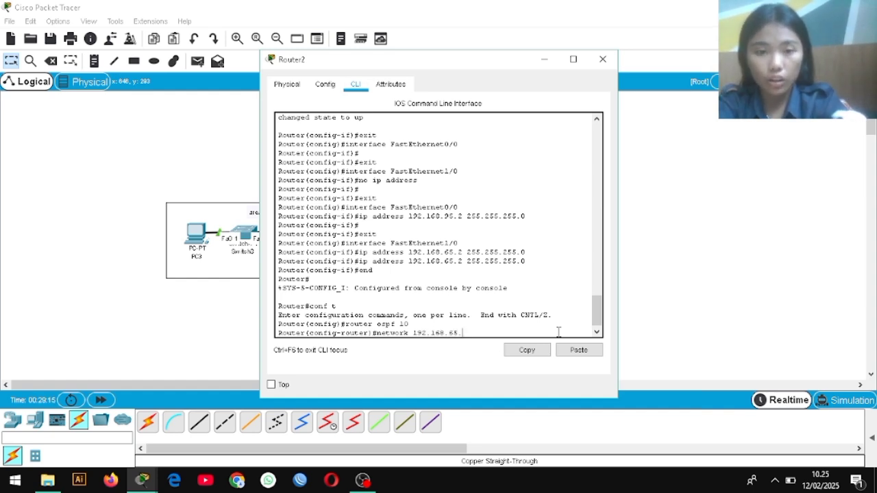
pyautogui.write('0 0.0')
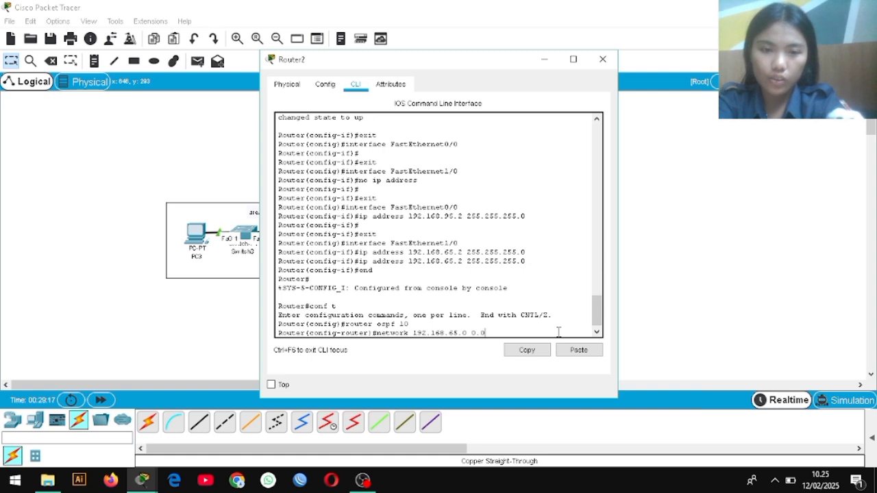
pyautogui.write('.0.25')
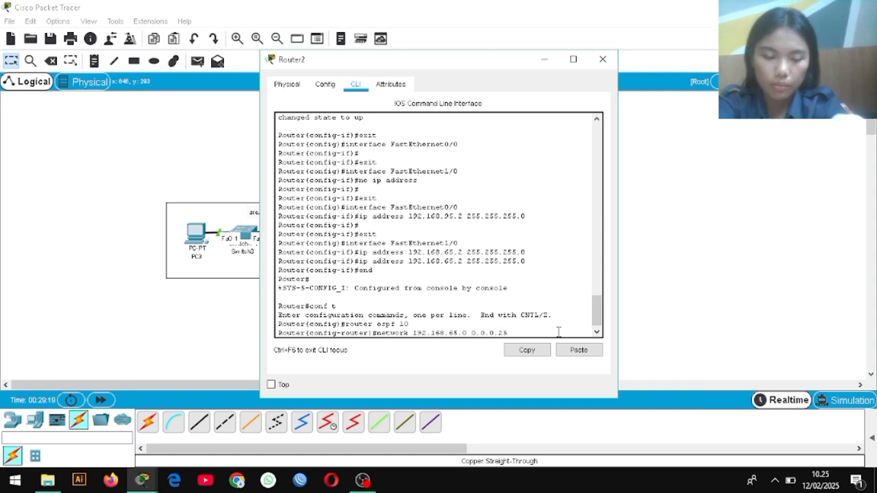
pyautogui.write('5 area 0')
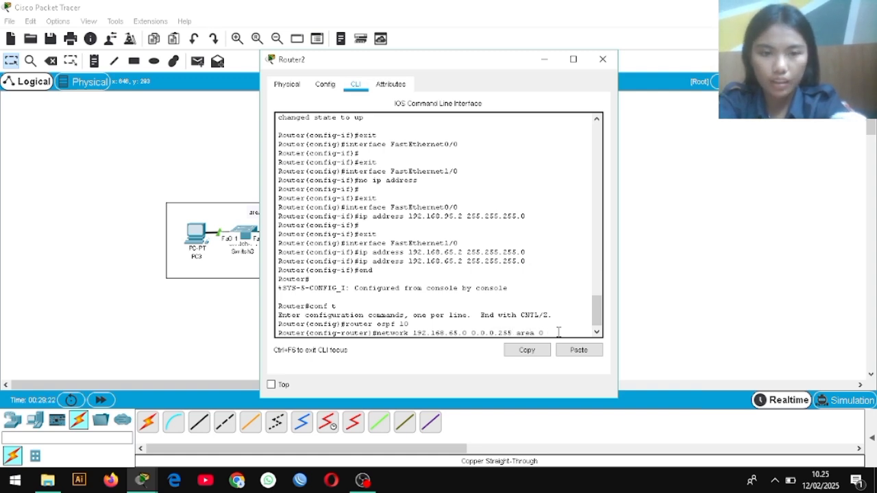
pyautogui.press('Return')
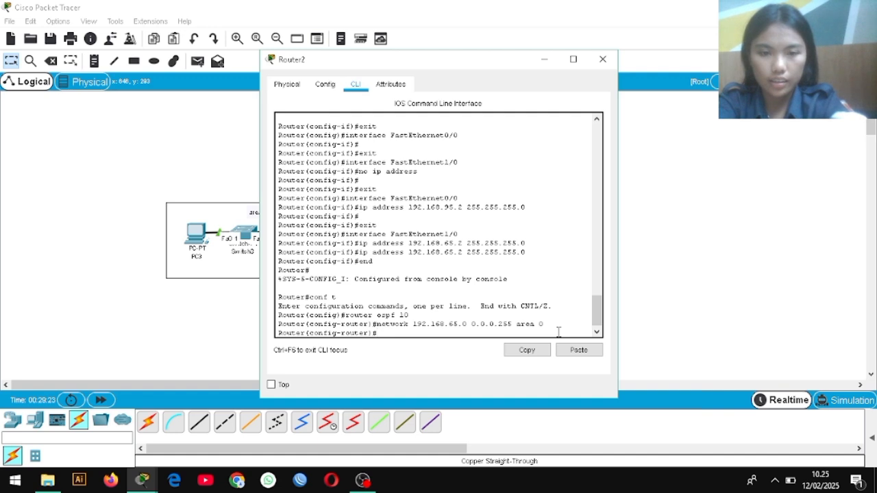
# Step: Add the network 192.168.95.0 with wildcard mask 0.0.0.255 in area 0 to Router2's OSPF process
pyautogui.press('Up')
pyautogui.press('Left')
pyautogui.press('Left')
pyautogui.press('Left')
pyautogui.press('Left')
pyautogui.press('Left')
pyautogui.press('Left')
pyautogui.press('Left')
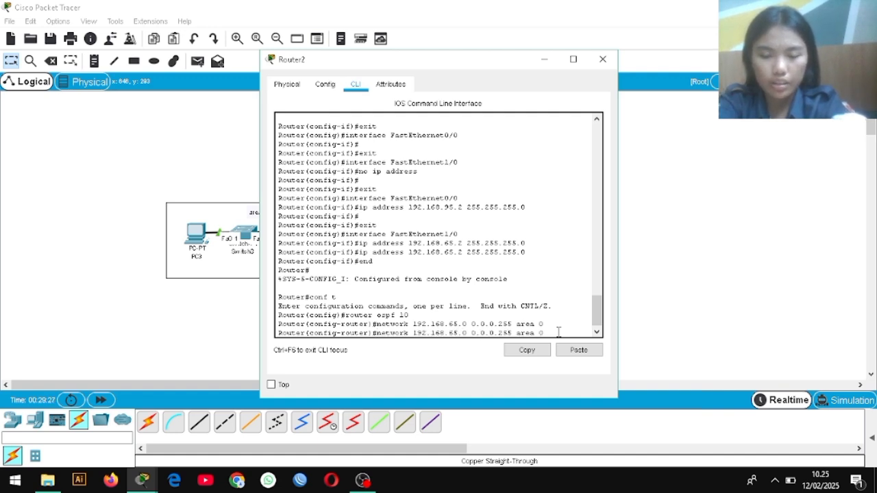
pyautogui.press('Left')
pyautogui.press('Left')
pyautogui.press('Left')
pyautogui.press('Left')
pyautogui.press('Left')
pyautogui.press('Left')
pyautogui.press('Left')
pyautogui.press('Left')
pyautogui.press('Left')
pyautogui.press('Left')
pyautogui.press('Left')
pyautogui.press('Left')
pyautogui.press('Left')
pyautogui.press('BackSpace')
pyautogui.write('9')
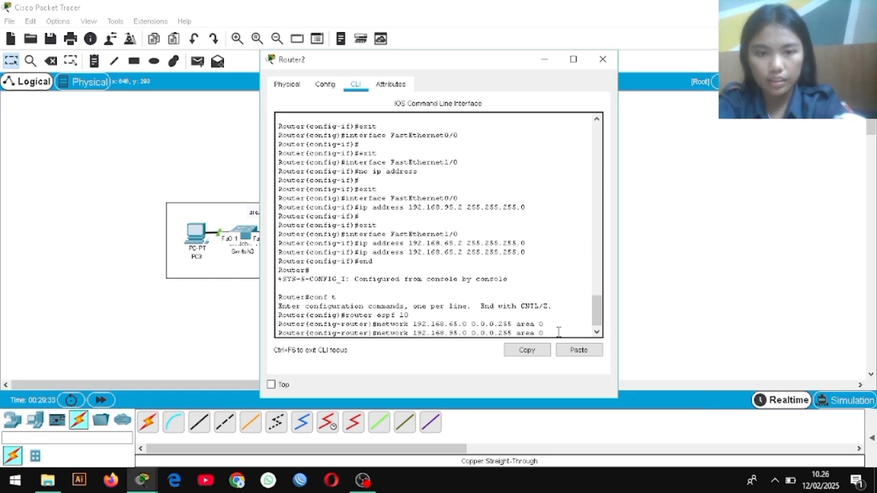
pyautogui.press('Return')
pyautogui.press('Up')
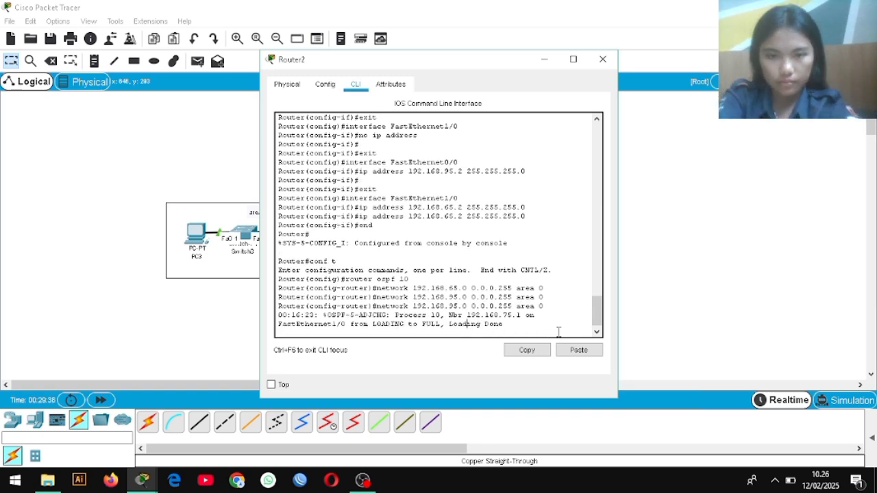
pyautogui.press('Return')
# Step: Add the network 192.168.85.0 with wildcard mask 0.0.0.255 in area 3 to Router2's OSPF process
pyautogui.press('Up')
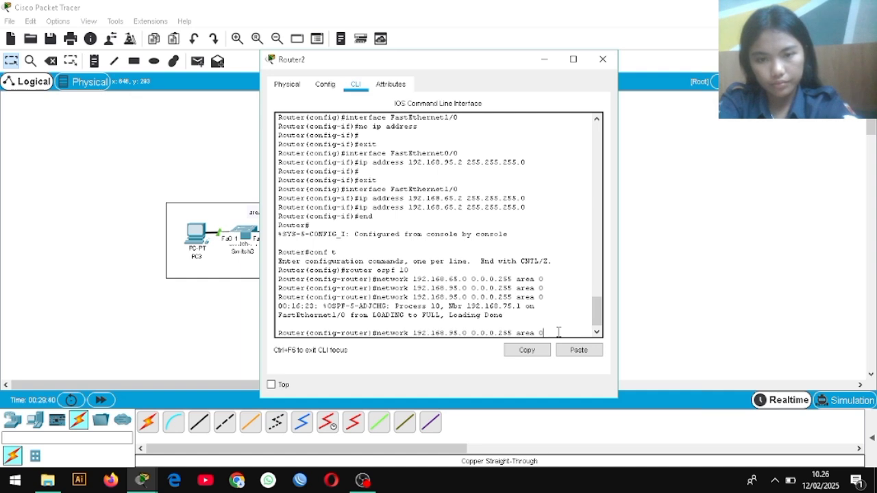
pyautogui.press('Left')
pyautogui.press('Left')
pyautogui.press('Left')
pyautogui.press('Left')
pyautogui.press('Left')
pyautogui.press('Left')
pyautogui.press('Left')
pyautogui.press('Left')
pyautogui.press('Left')
pyautogui.press('Left')
pyautogui.press('Left')
pyautogui.press('Left')
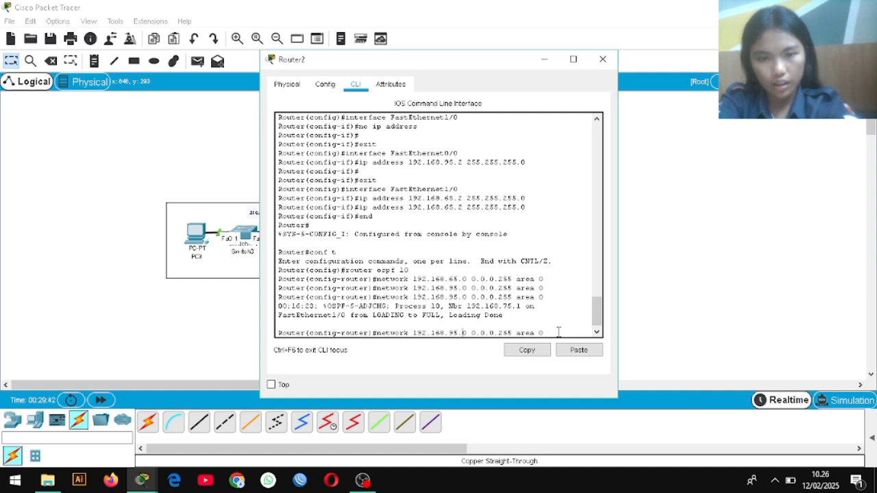
pyautogui.press('BackSpace')
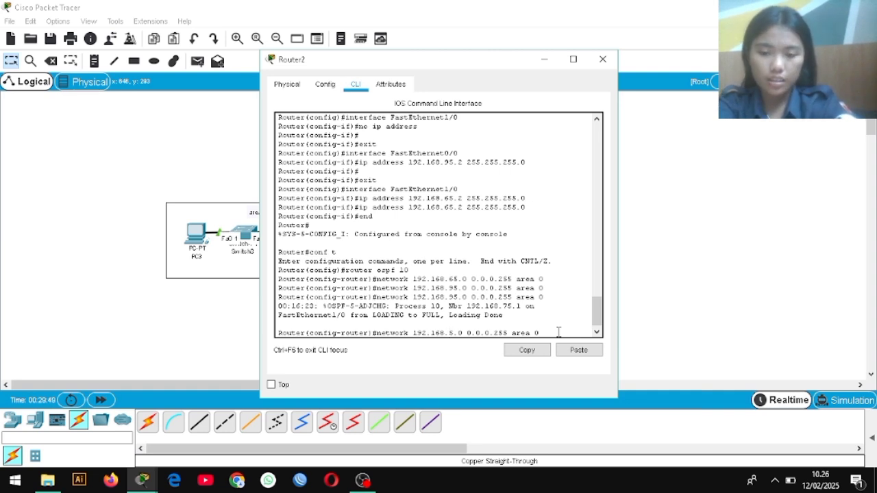
pyautogui.write('8')
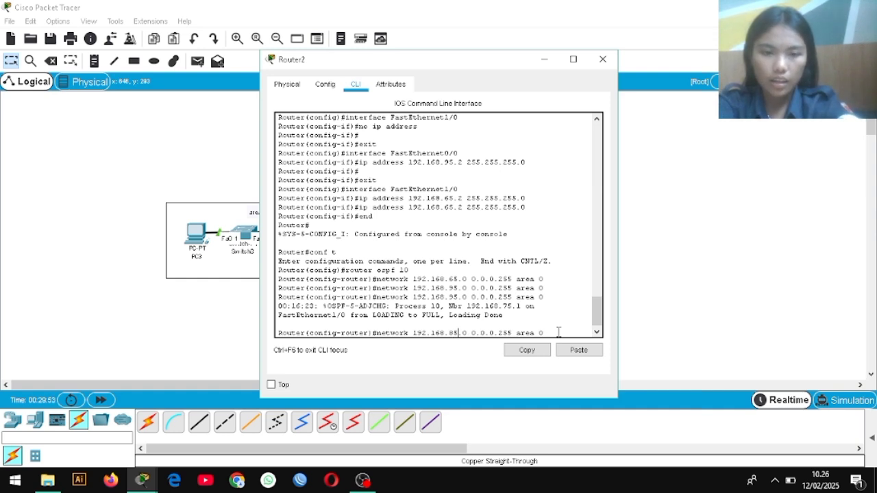
pyautogui.press('BackSpace')
pyautogui.write('3')
pyautogui.press('Return')
# Step: Leave OSPF configuration mode on Router2 with the end command and close its window
pyautogui.write('end')
pyautogui.press('Return')
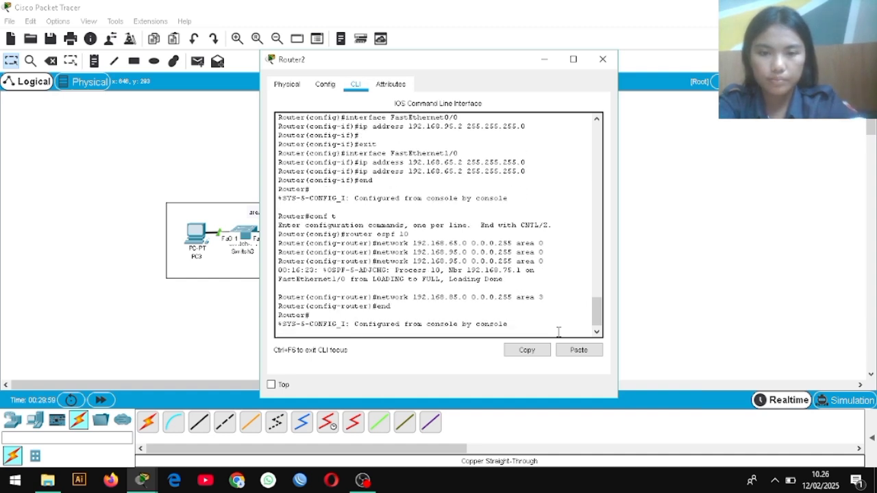
pyautogui.click(603, 60)
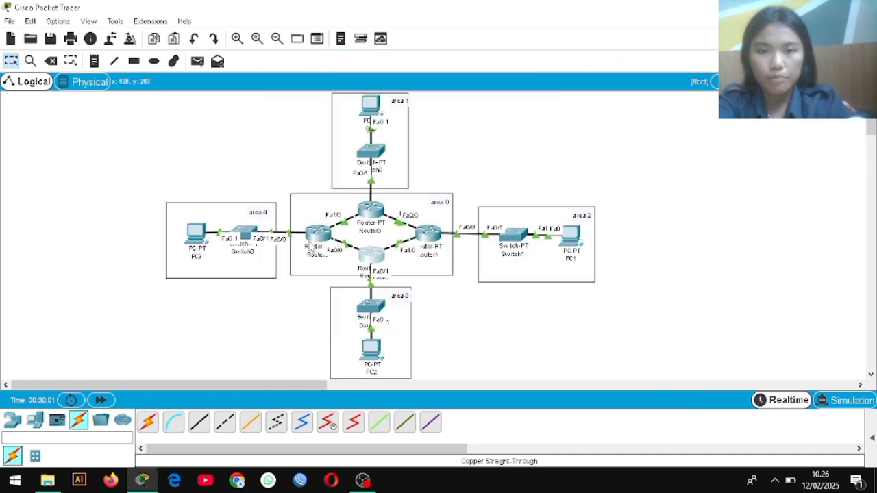
# Step: Open Router3's command line, end its interface configuration and enter global configuration mode with conf t
pyautogui.click(326, 233)
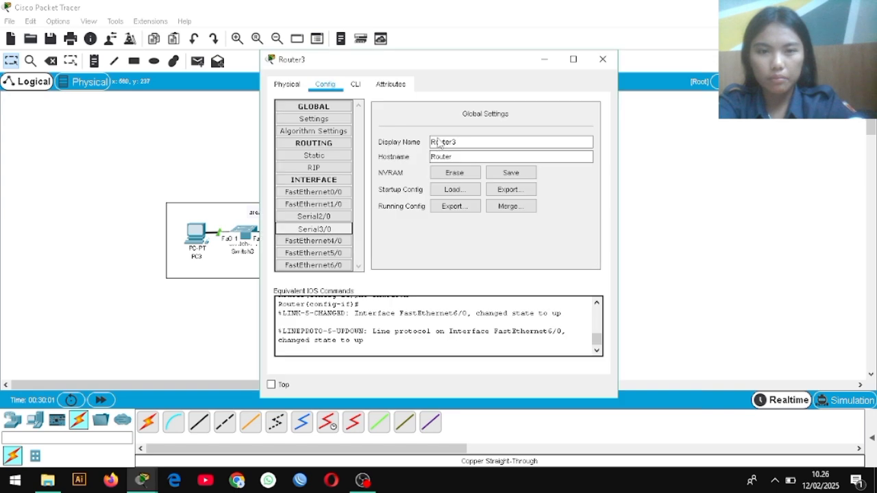
pyautogui.click(356, 84)
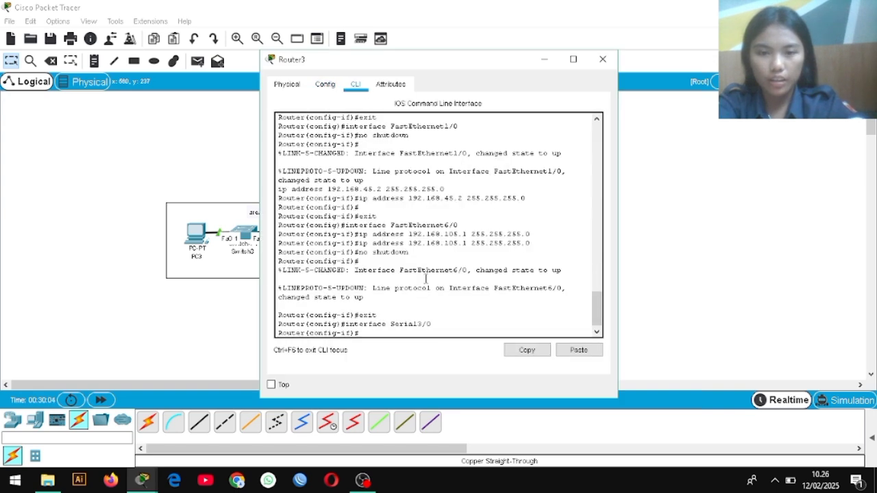
pyautogui.write('end')
pyautogui.press('Return')
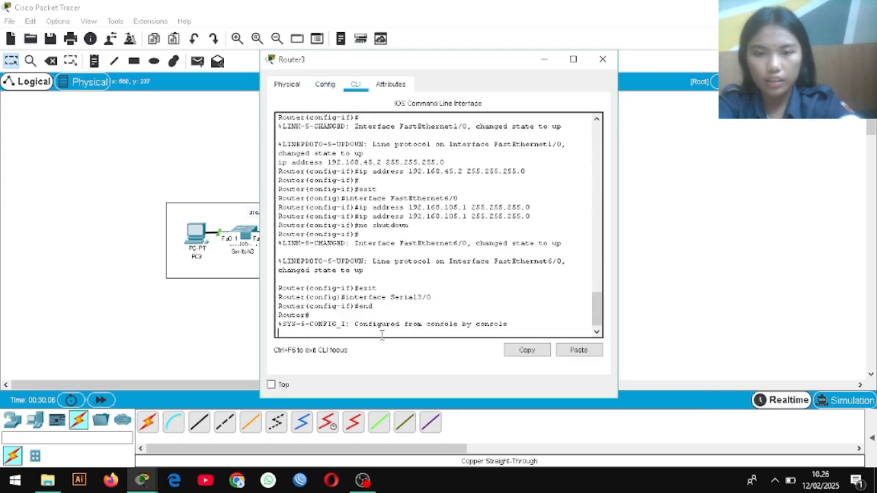
pyautogui.press('Return')
pyautogui.write('conf t')
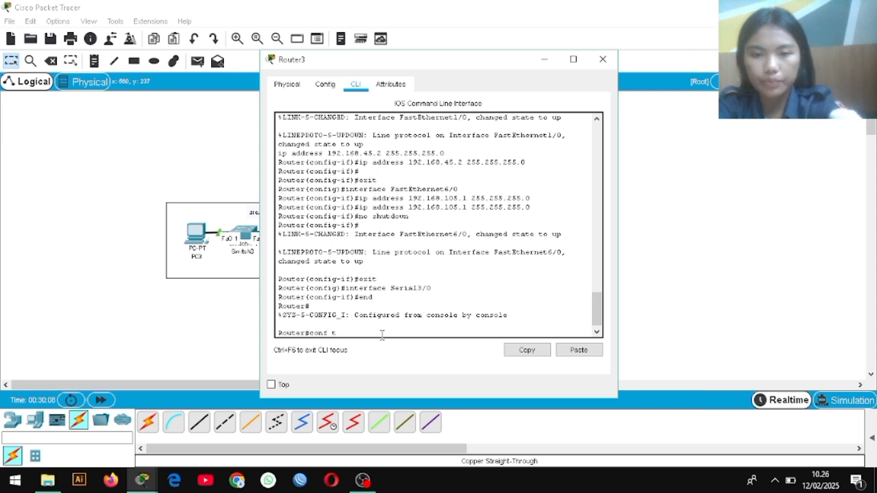
pyautogui.press('Return')
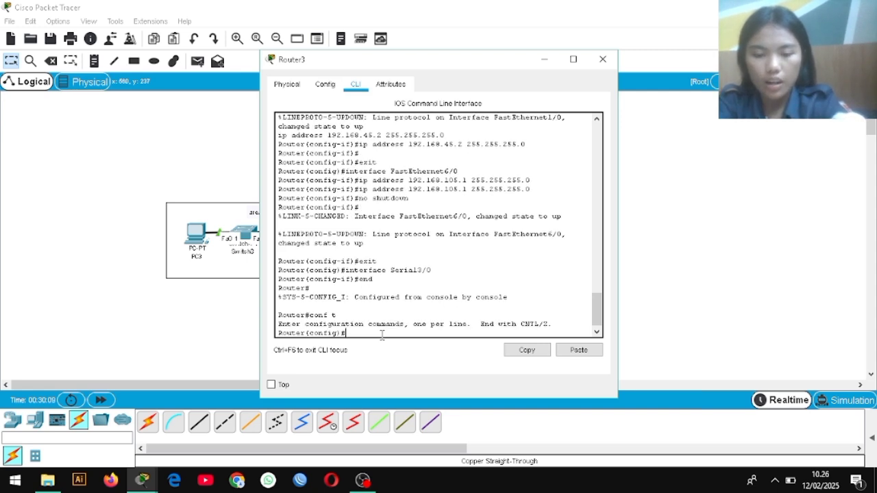
# Step: Start OSPF process 10 on Router3 with the router ospf 10 command
pyautogui.write('route')
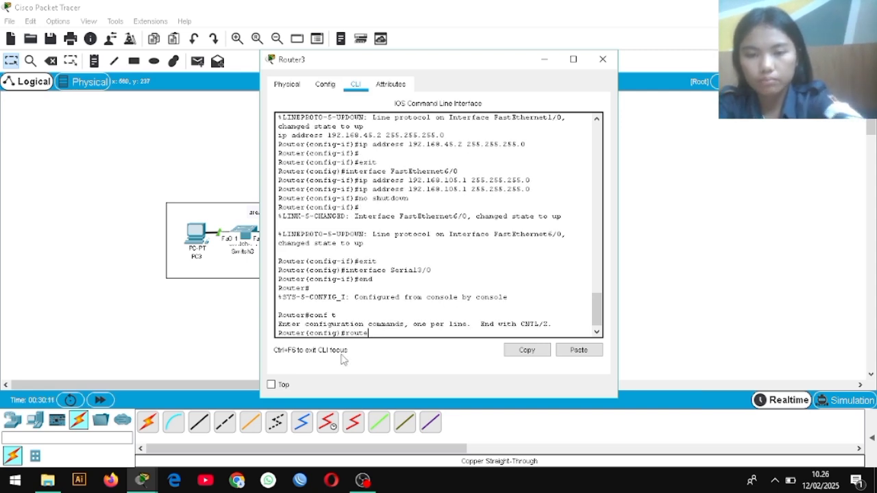
pyautogui.write('r os')
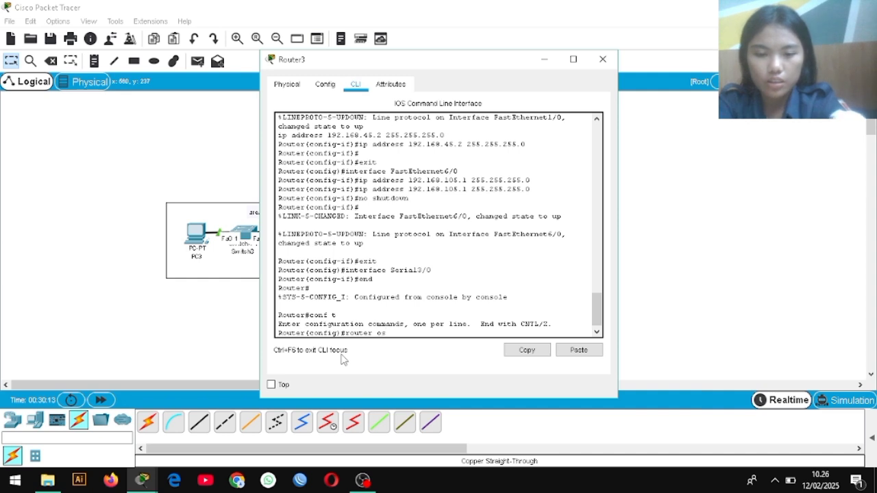
pyautogui.write('pf 10')
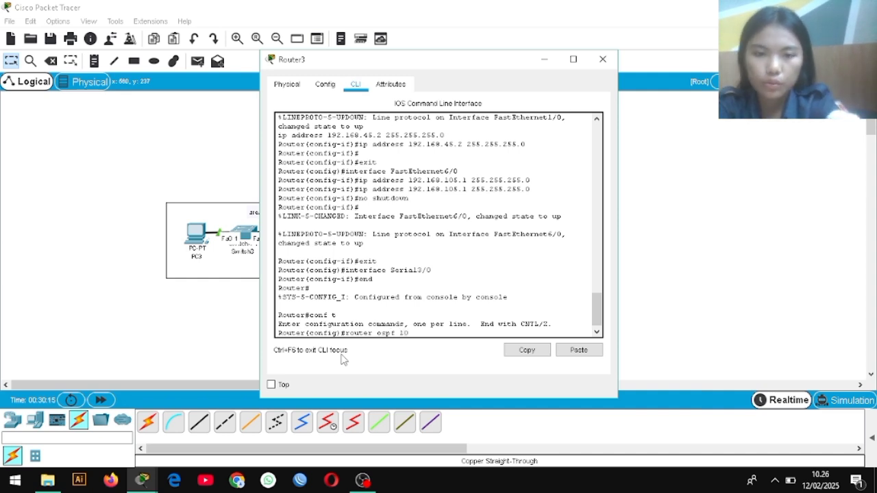
pyautogui.press('Return')
# Step: Add the network 192.168.95.0 with wildcard mask 0.0.0.255 in area 0 to Router3's OSPF process
pyautogui.write('netw')
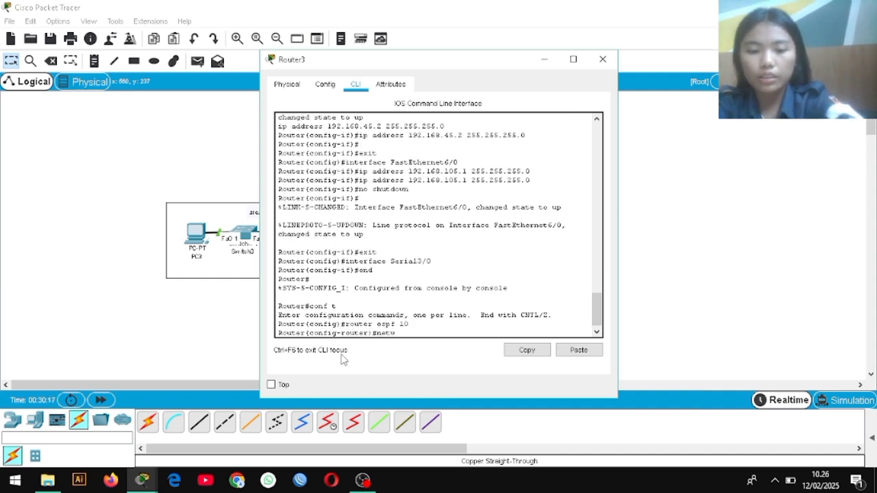
pyautogui.write('ork 1')
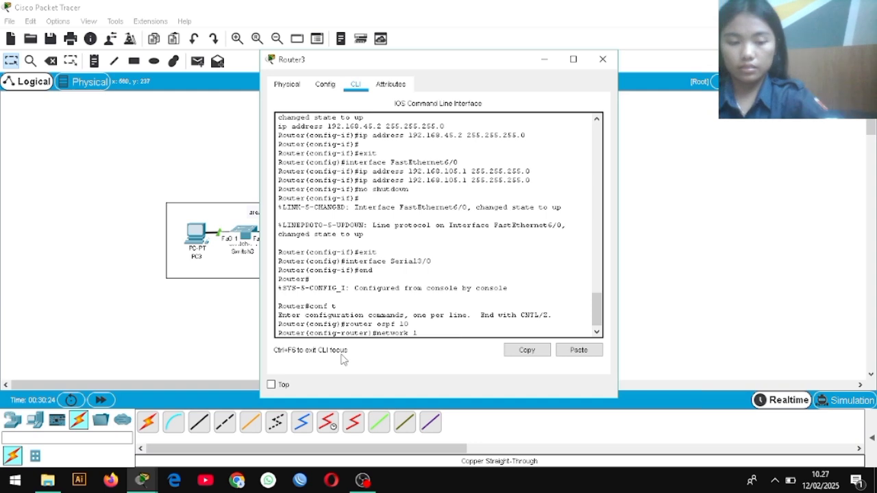
pyautogui.write('92')
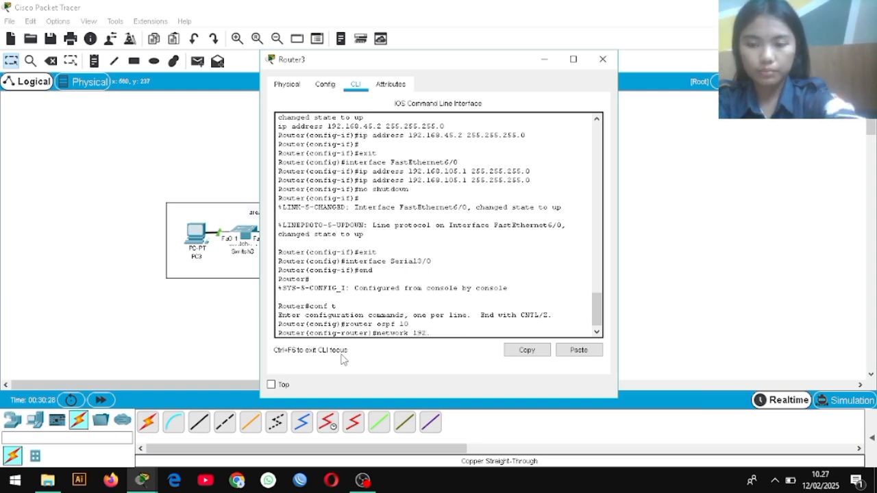
pyautogui.write('.168.1')
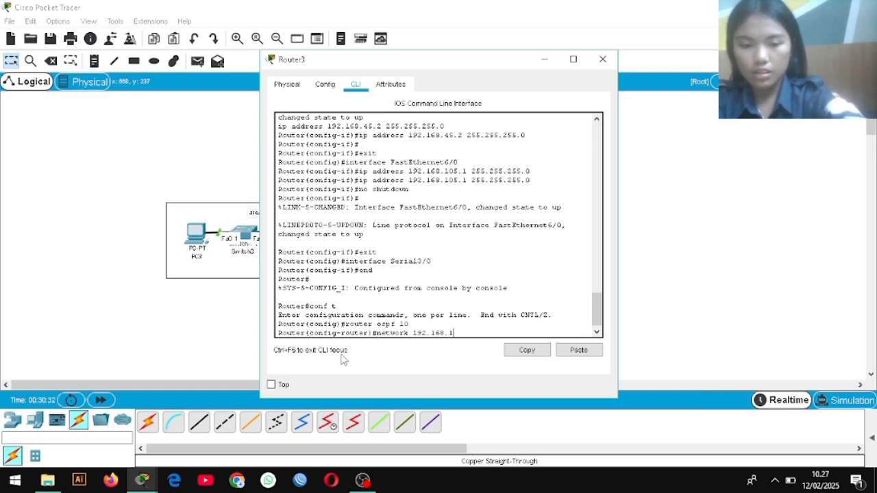
pyautogui.press('BackSpace')
pyautogui.write('95.0')
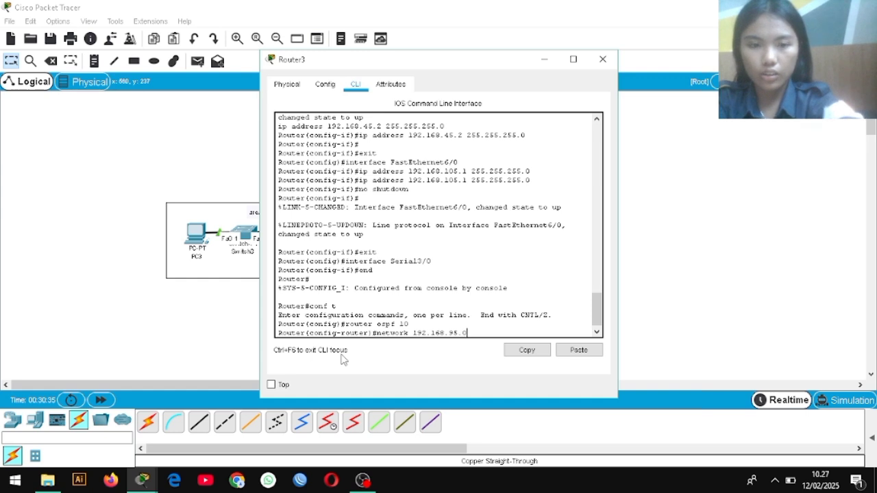
pyautogui.write(' 0.0.0.0')
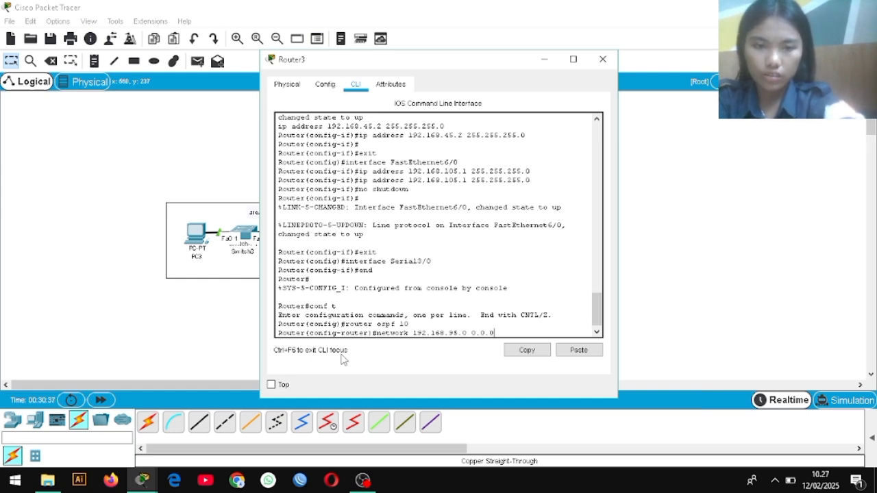
pyautogui.press('BackSpace')
pyautogui.write('255 area 0')
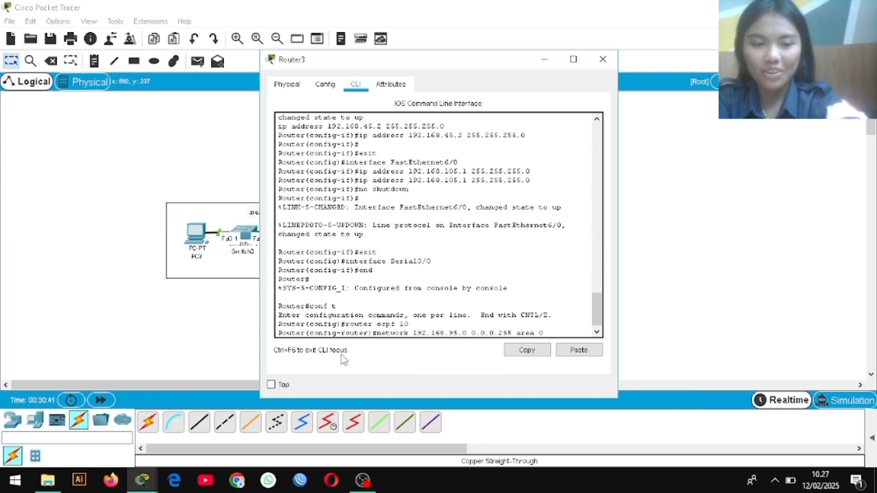
pyautogui.press('Return')
# Step: Add the network 192.168.45.0 with wildcard mask 0.0.0.255 in area 0 to Router3's OSPF process
pyautogui.press('Up')
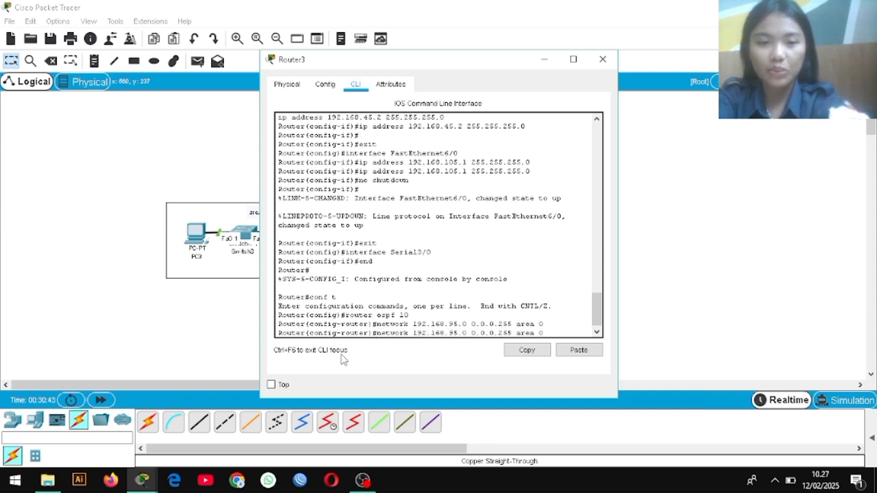
pyautogui.press('Left')
pyautogui.press('Left')
pyautogui.press('Left')
pyautogui.press('Left')
pyautogui.press('Left')
pyautogui.press('Left')
pyautogui.press('Left')
pyautogui.press('Left')
pyautogui.press('Left')
pyautogui.press('Left')
pyautogui.press('Left')
pyautogui.press('Right')
pyautogui.press('BackSpace')
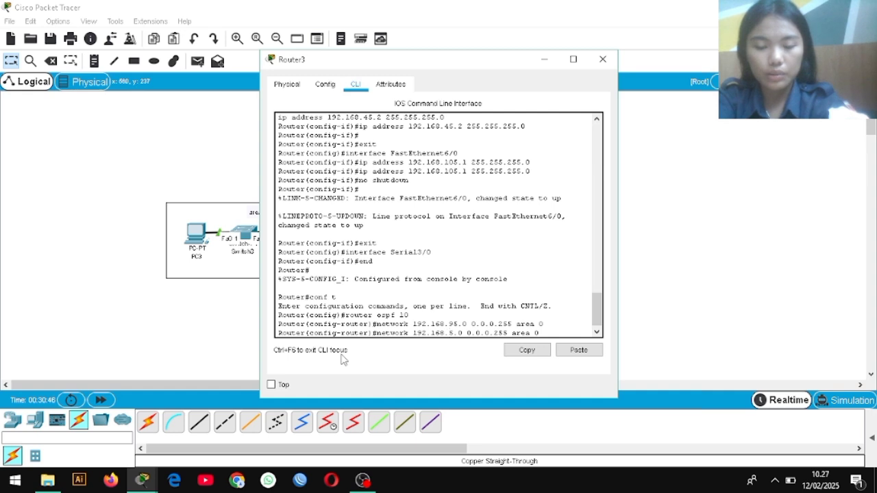
pyautogui.write('4')
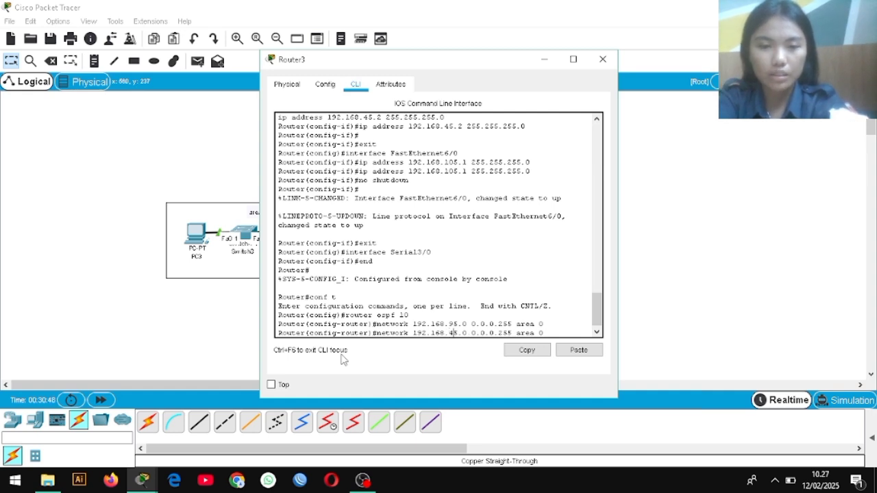
pyautogui.press('Return')
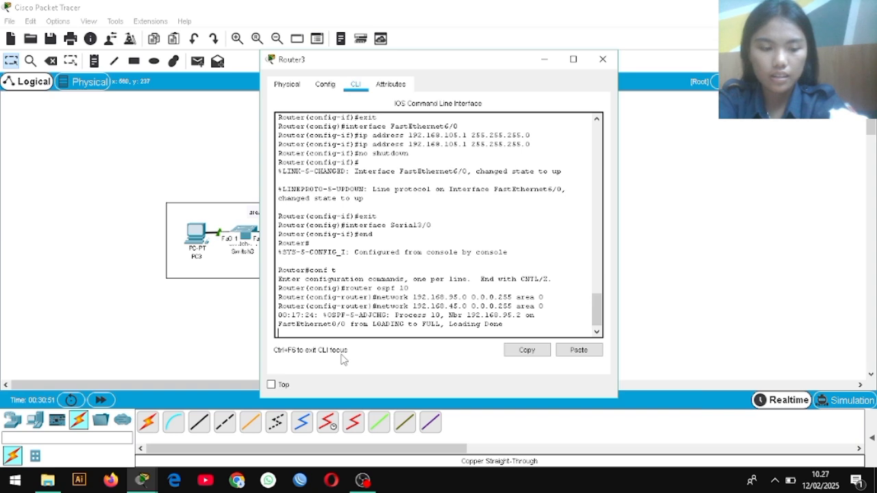
pyautogui.press('Return')
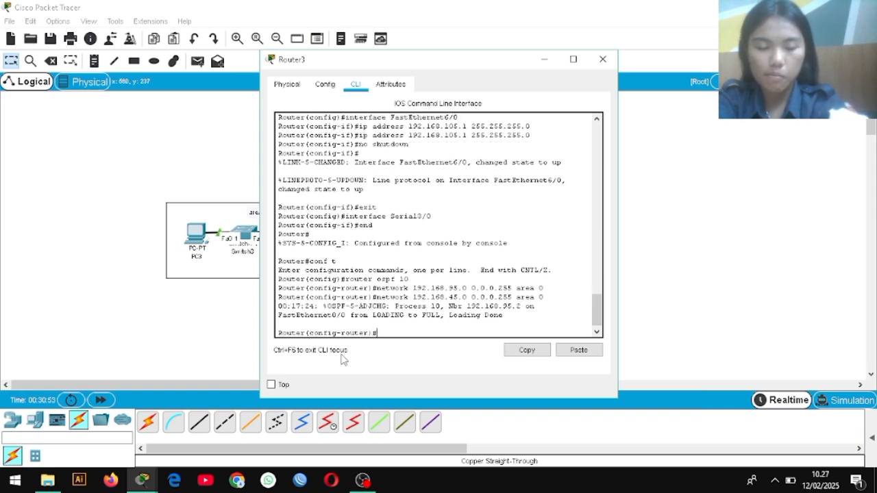
pyautogui.press('Up')
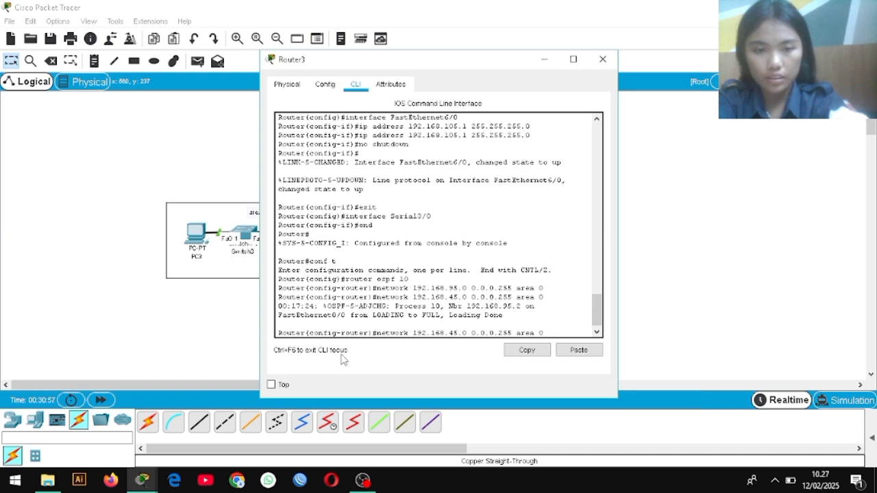
pyautogui.press('Return')
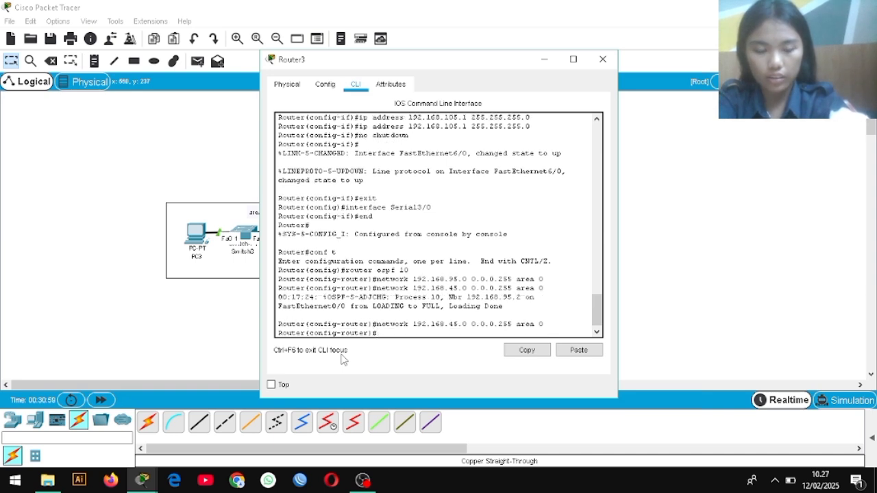
pyautogui.press('Up')
pyautogui.press('Left')
pyautogui.press('Left')
pyautogui.press('Left')
pyautogui.press('Left')
pyautogui.press('Left')
pyautogui.press('Left')
pyautogui.press('Left')
pyautogui.press('Left')
pyautogui.press('Left')
pyautogui.press('Left')
pyautogui.press('Left')
pyautogui.press('Left')
pyautogui.press('Left')
pyautogui.press('Left')
pyautogui.press('Left')
pyautogui.press('Left')
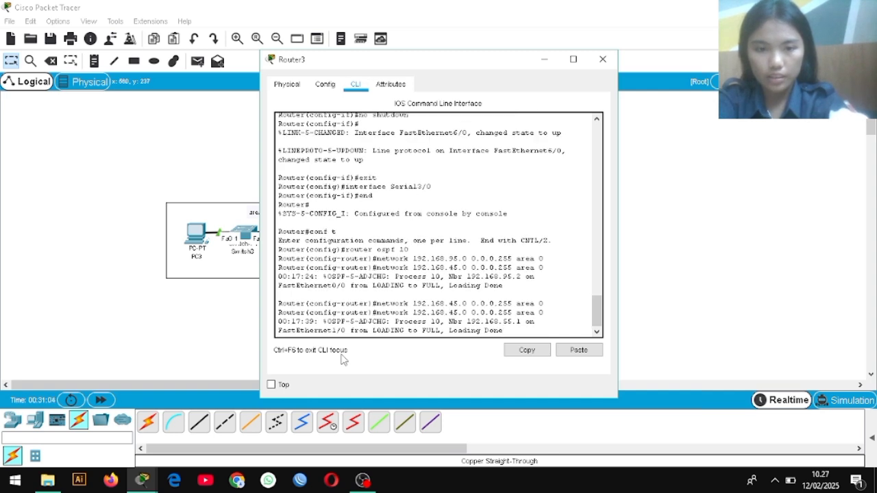
pyautogui.press('Return')
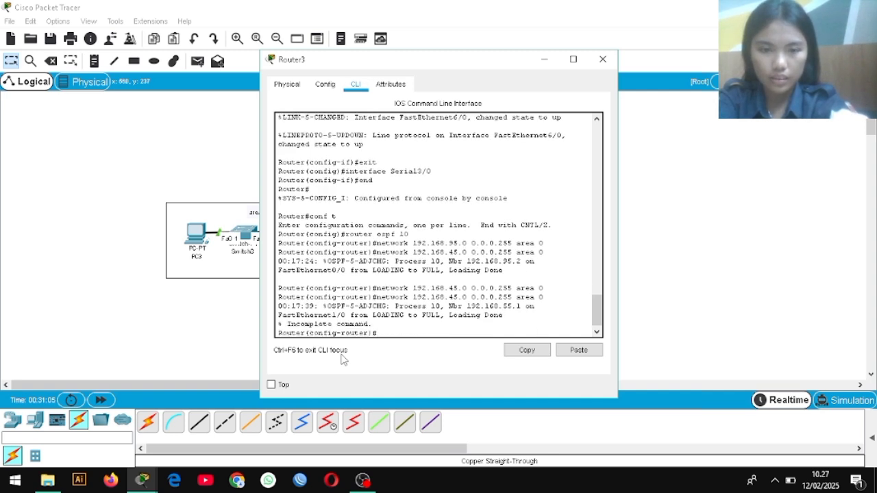
# Step: Add the network 192.168.105.0 with wildcard mask 0.0.0.255 in area 4 to Router3's OSPF process
pyautogui.press('Up')
pyautogui.press('Left')
pyautogui.press('Left')
pyautogui.press('Left')
pyautogui.press('Left')
pyautogui.press('Left')
pyautogui.press('Left')
pyautogui.press('Left')
pyautogui.press('Left')
pyautogui.press('Left')
pyautogui.press('Left')
pyautogui.press('Left')
pyautogui.press('Left')
pyautogui.press('Left')
pyautogui.press('Left')
pyautogui.press('Left')
pyautogui.press('Left')
pyautogui.press('Left')
pyautogui.press('Left')
pyautogui.press('Left')
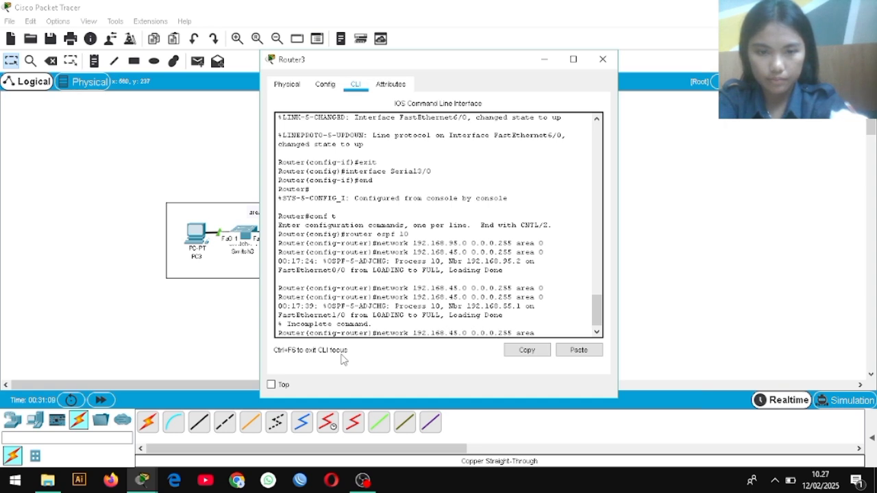
pyautogui.press('BackSpace')
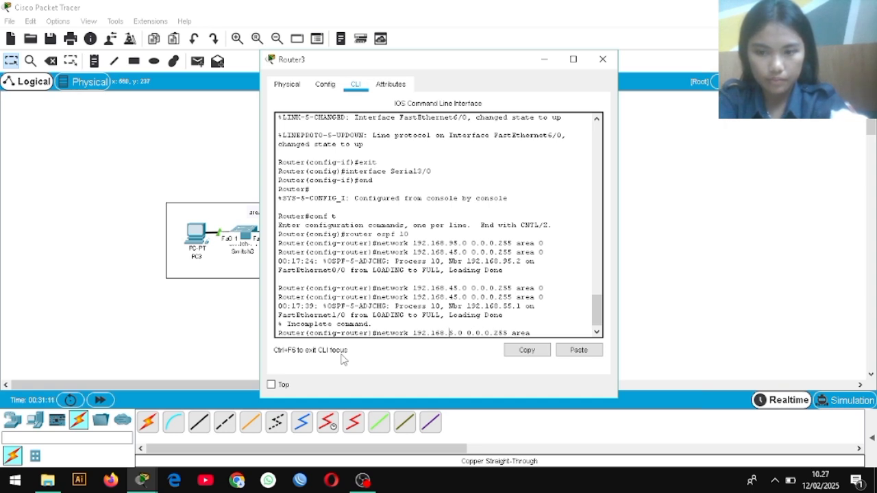
pyautogui.write('10')
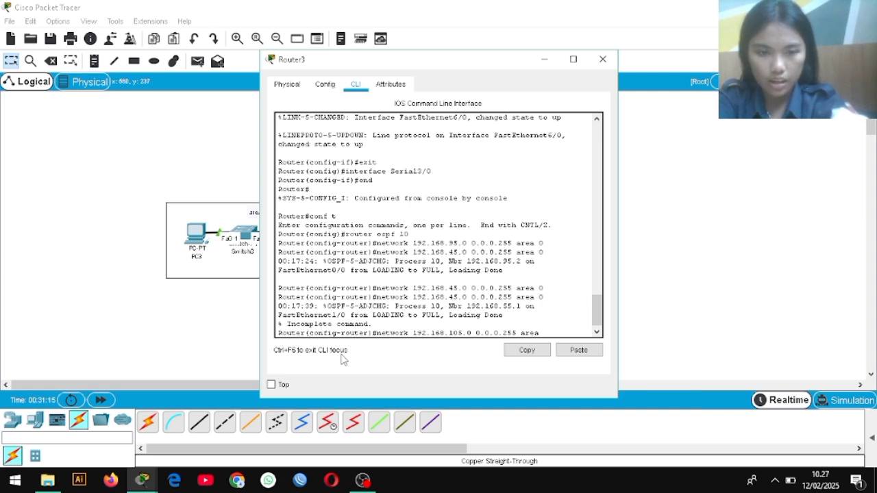
pyautogui.press('Return')
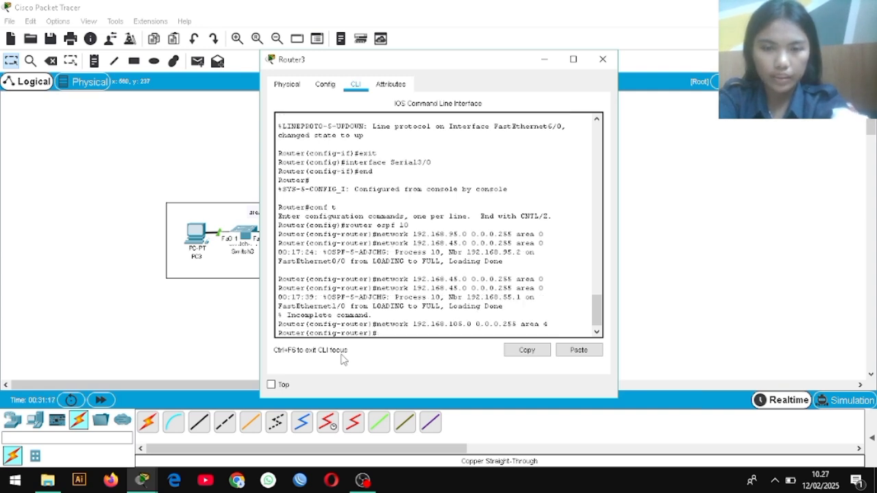
# Step: Leave OSPF configuration mode on Router3 with the end command and close its window
pyautogui.write('e')
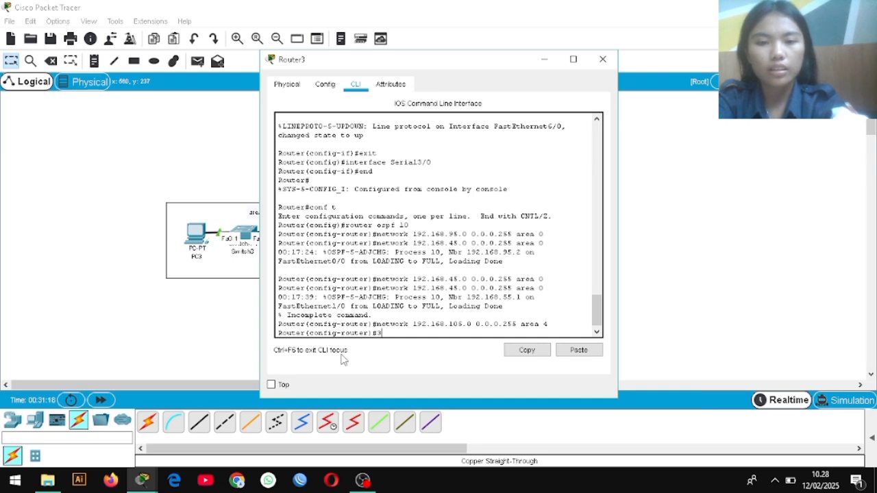
pyautogui.write('n')
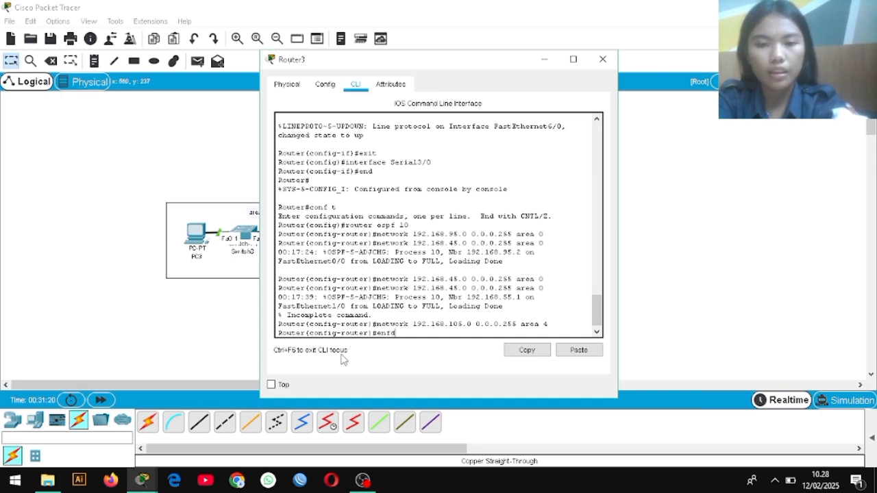
pyautogui.write('d')
pyautogui.press('Return')
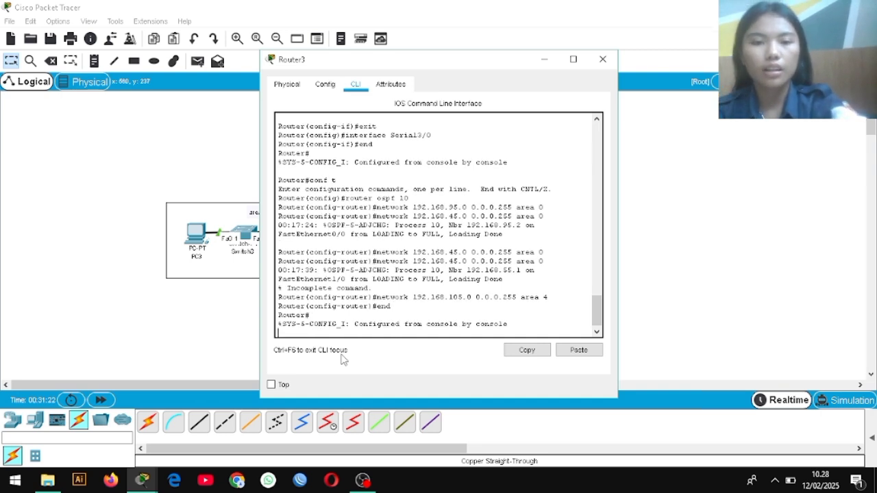
pyautogui.click(603, 59)
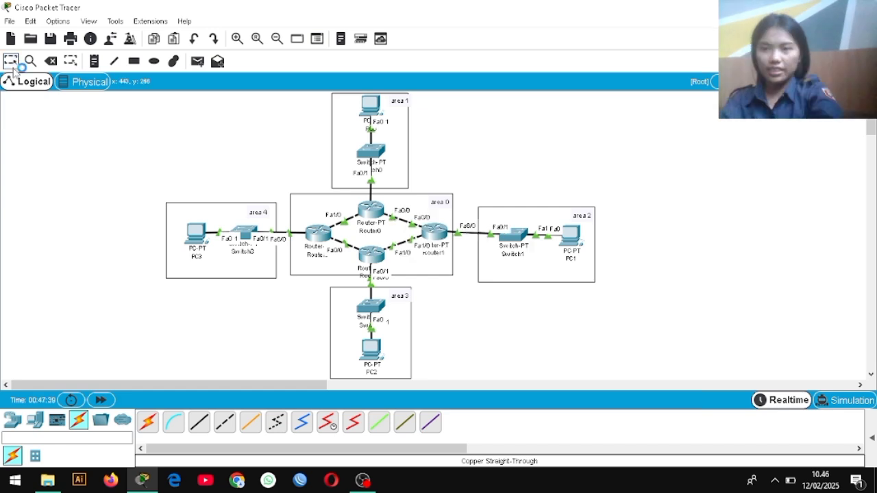
# Step: Test connectivity from PC0 to PC1 with a simple PDU and show the PDU list with the delivery status
pyautogui.click(201, 69)
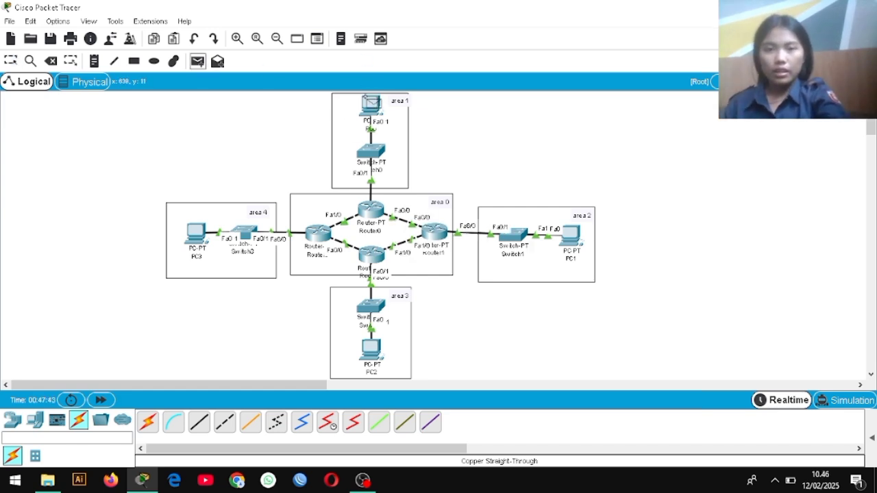
pyautogui.moveTo(363, 102)
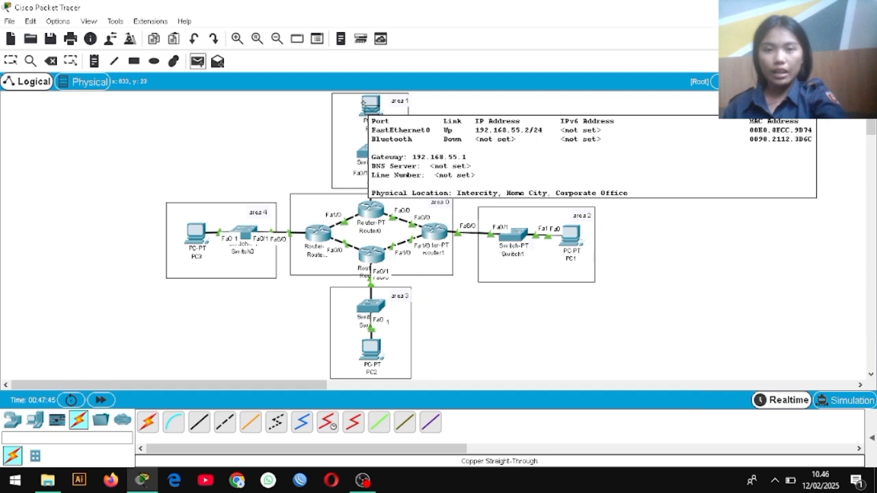
pyautogui.click(363, 101)
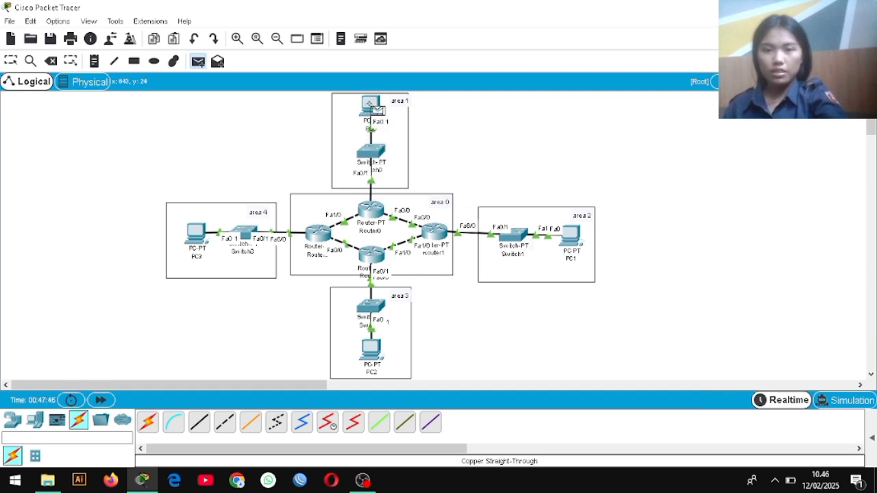
pyautogui.click(575, 248)
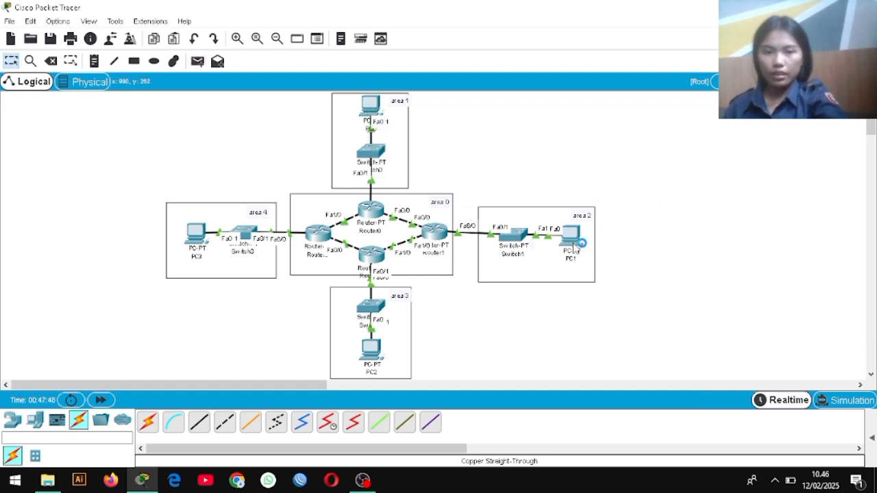
pyautogui.click(871, 435)
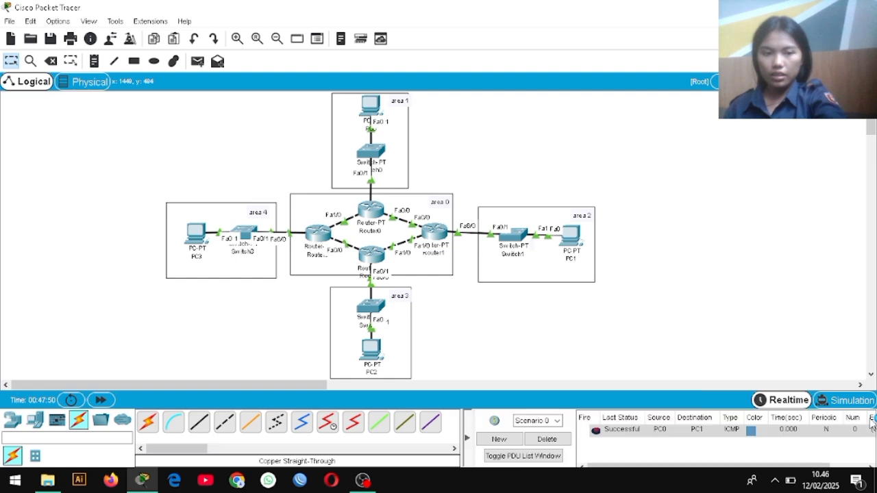
# Step: Test connectivity from PC0 to PC2 and PC3 with simple PDUs, and clear the test scenario
pyautogui.click(197, 61)
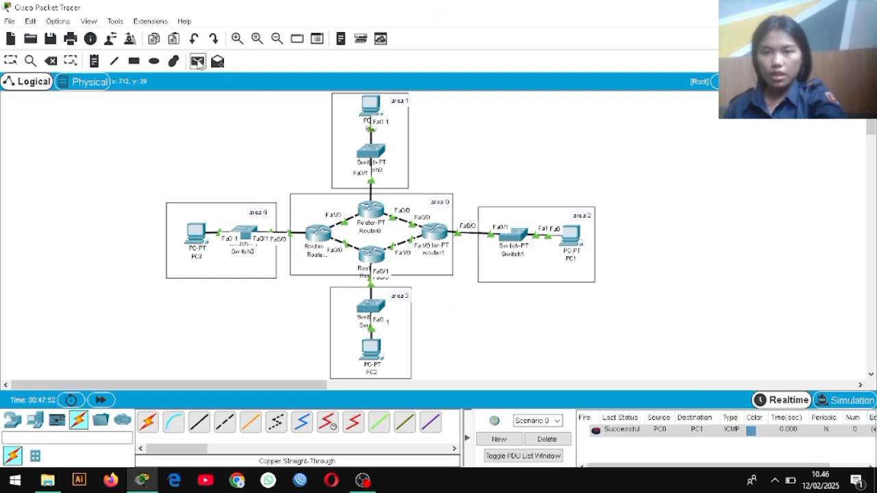
pyautogui.click(374, 107)
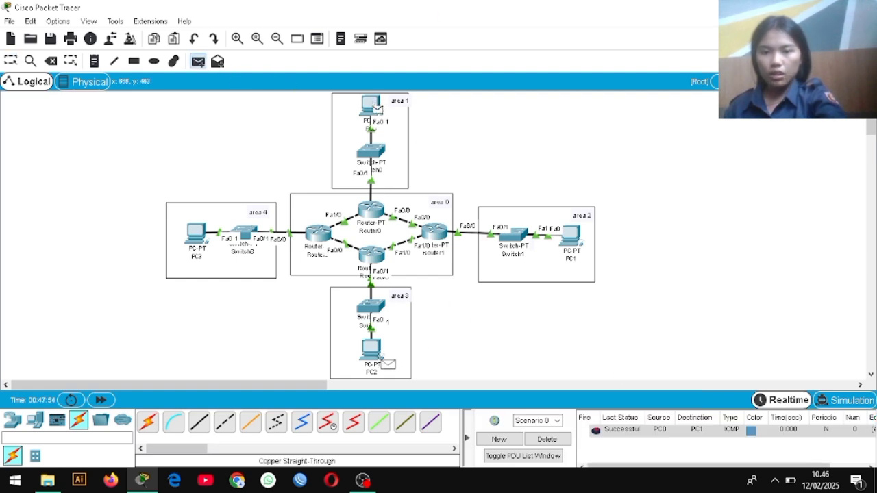
pyautogui.click(370, 349)
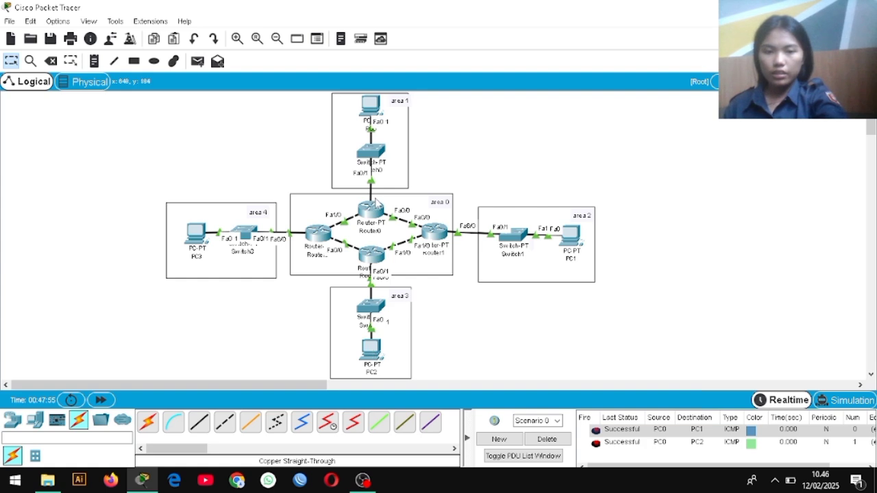
pyautogui.click(198, 61)
pyautogui.click(374, 105)
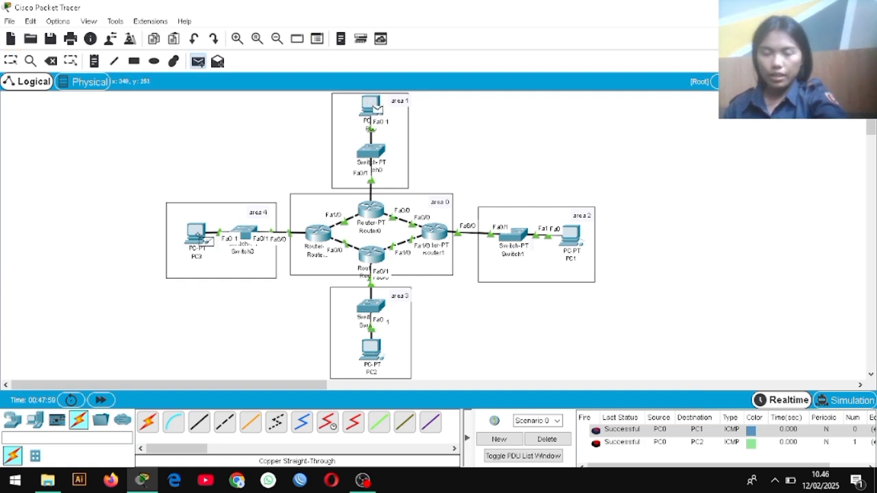
pyautogui.click(198, 235)
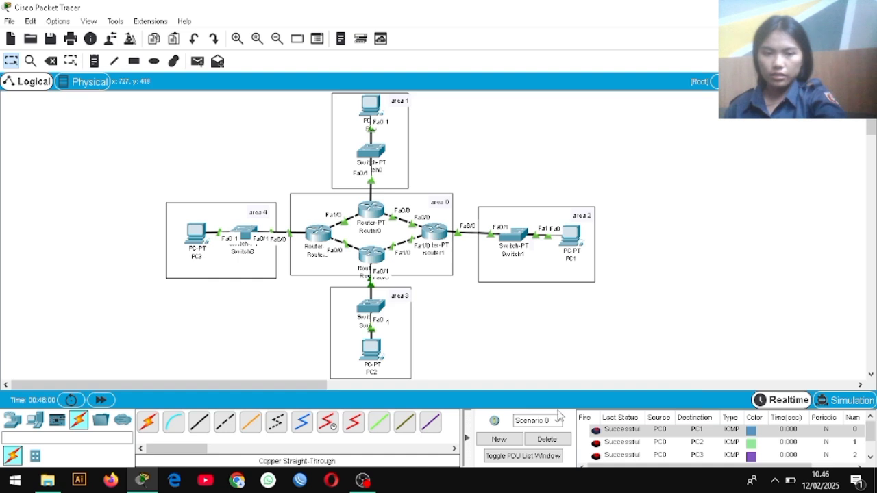
pyautogui.click(547, 439)
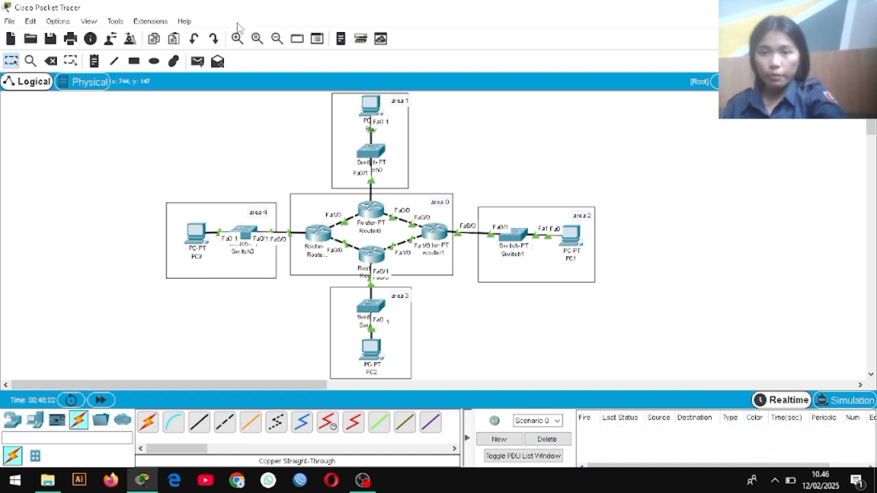
# Step: Test connectivity from PC1 to PC0, PC2 and PC3 with simple PDUs, and clear the test scenario
pyautogui.click(199, 63)
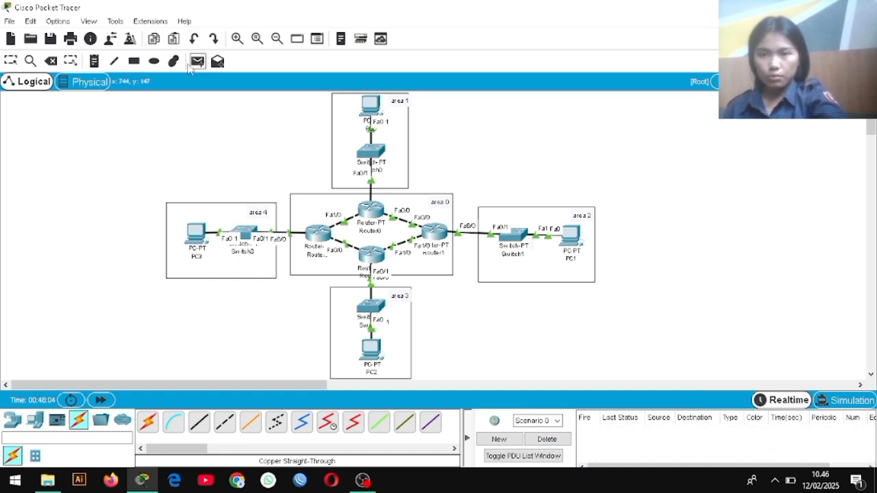
pyautogui.click(572, 235)
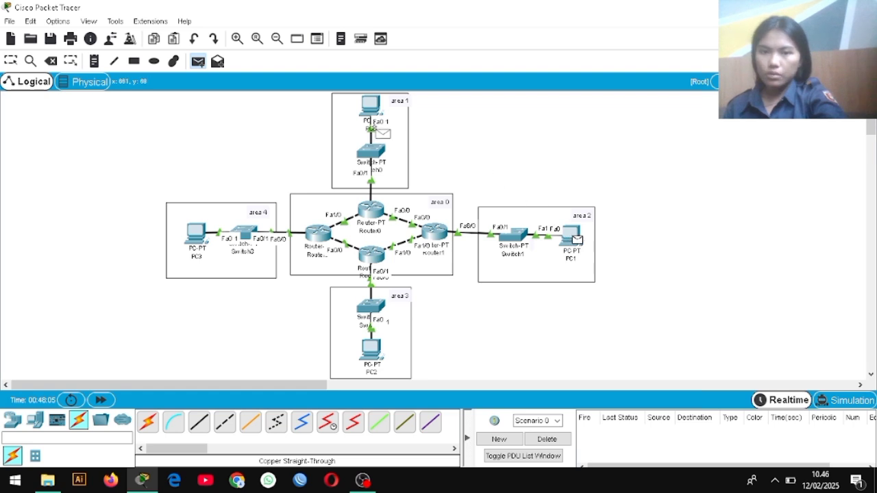
pyautogui.click(370, 110)
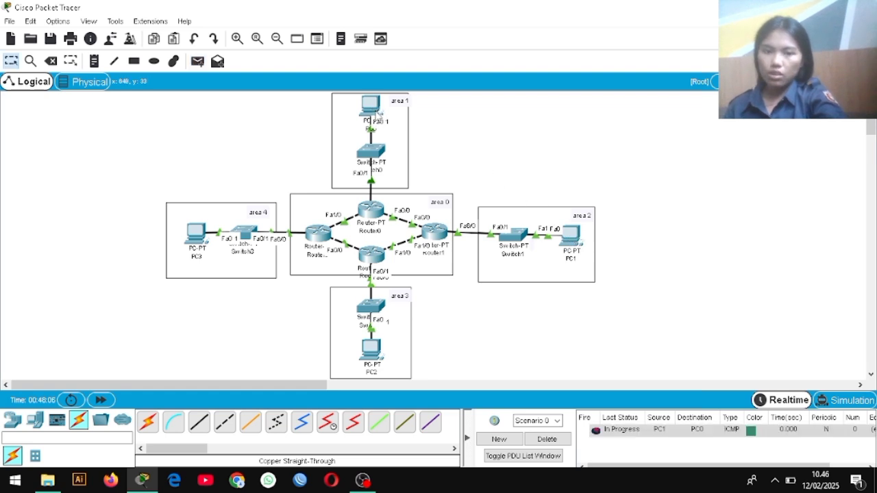
pyautogui.click(197, 61)
pyautogui.click(576, 238)
pyautogui.click(371, 351)
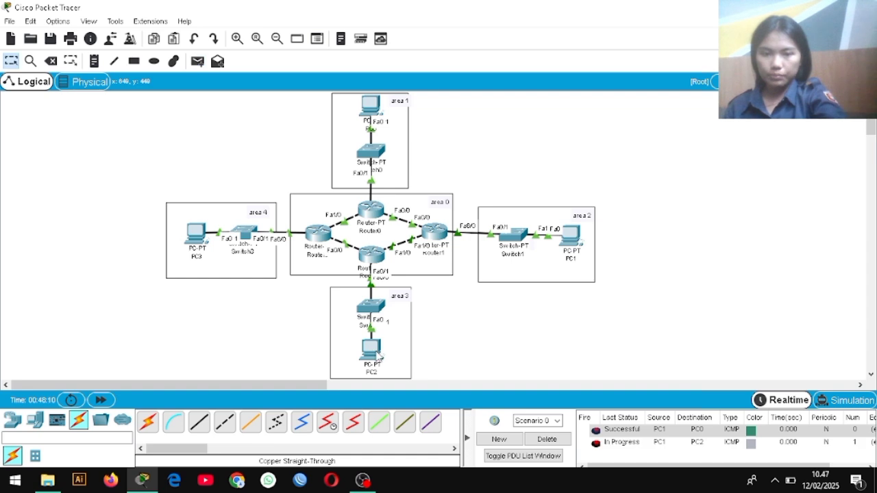
pyautogui.click(198, 61)
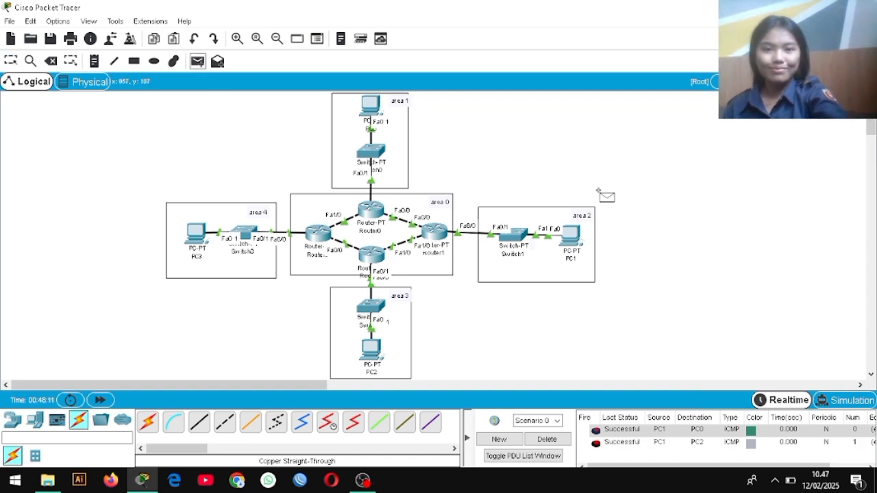
pyautogui.click(571, 235)
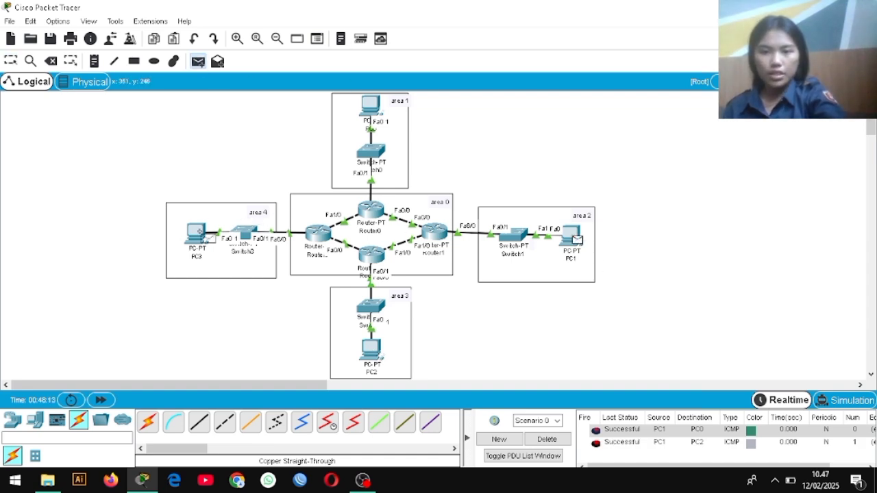
pyautogui.click(196, 235)
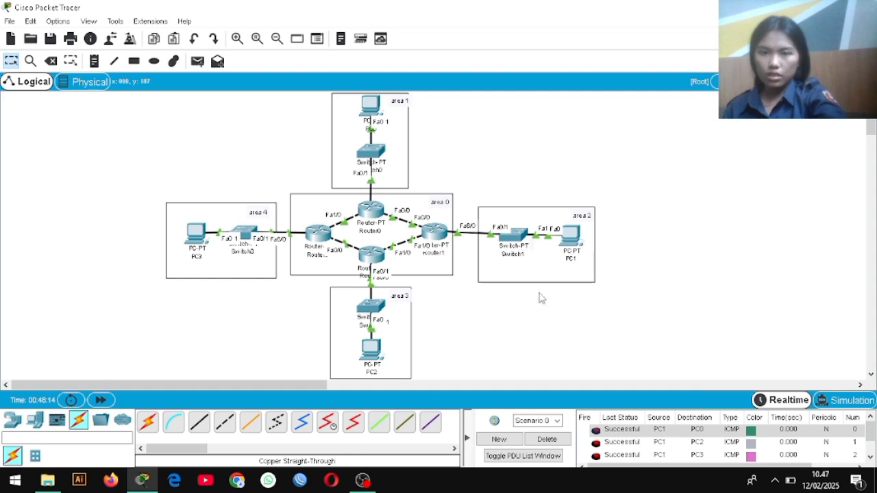
pyautogui.click(565, 441)
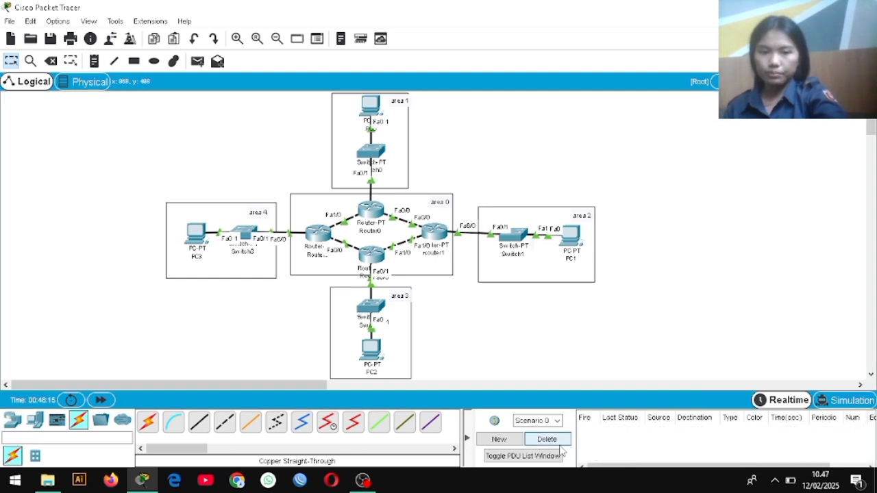
# Step: Test connectivity from PC2 to PC0, PC1 and PC3 with simple PDUs, and clear the test scenario
pyautogui.click(197, 61)
pyautogui.click(370, 350)
pyautogui.click(373, 106)
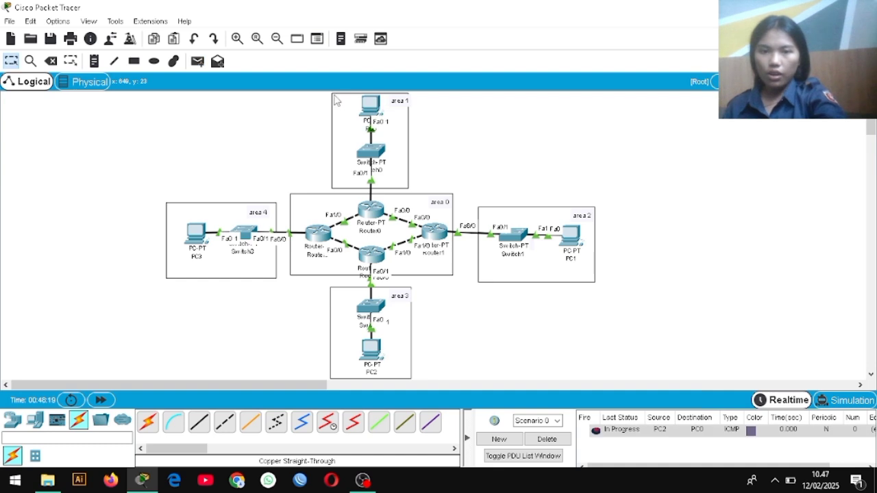
pyautogui.click(197, 61)
pyautogui.click(372, 350)
pyautogui.click(571, 237)
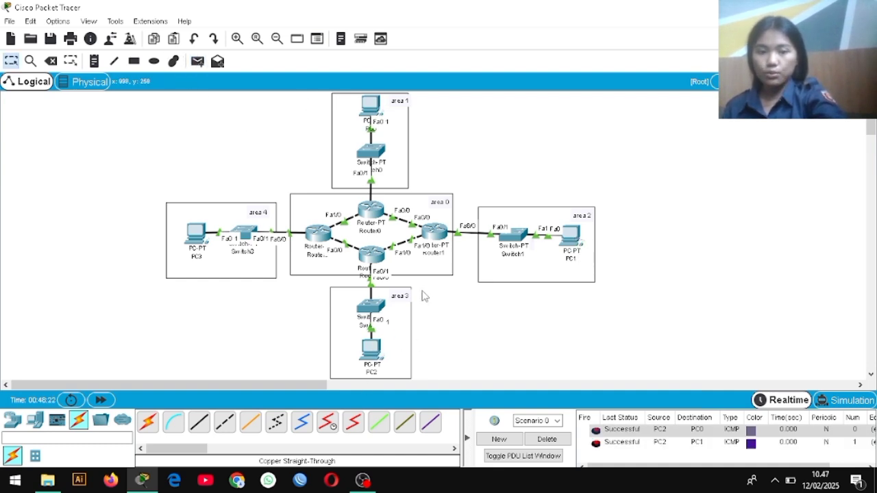
pyautogui.click(197, 61)
pyautogui.click(372, 349)
pyautogui.click(198, 234)
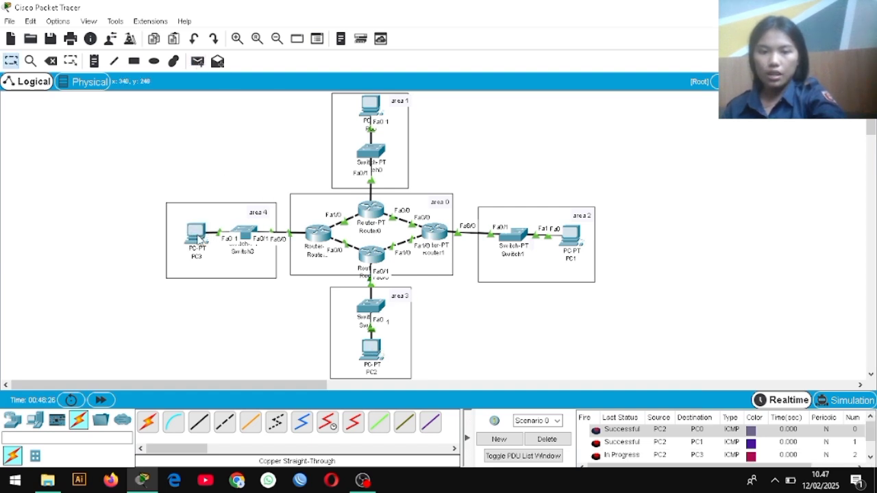
pyautogui.click(552, 440)
pyautogui.click(553, 441)
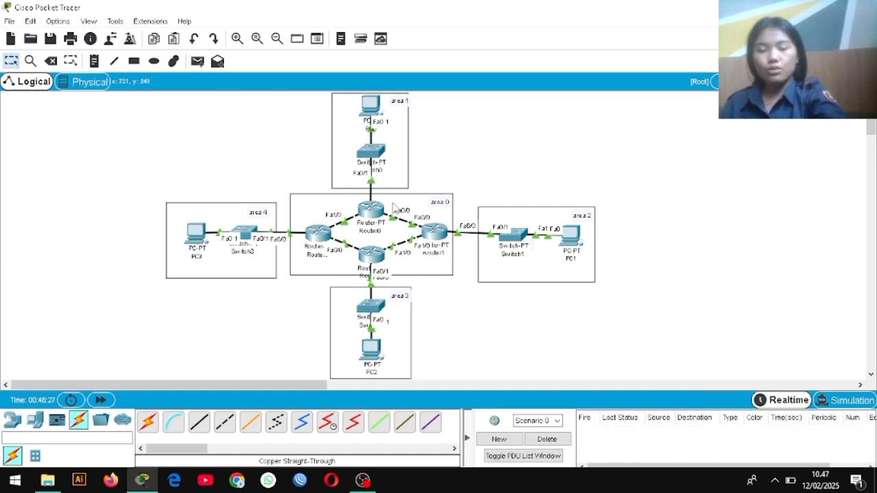
# Step: Test connectivity from PC3 to PC0, PC1 and PC2 with simple PDUs, and clear the test scenario
pyautogui.click(197, 61)
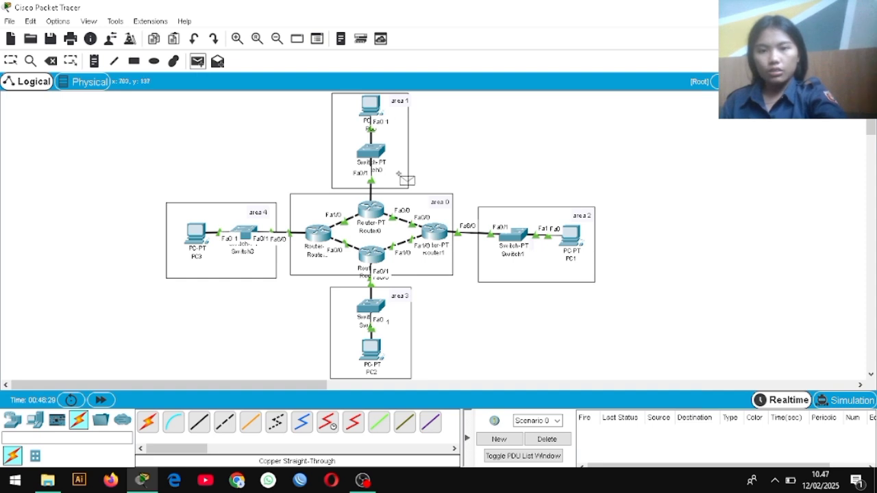
pyautogui.click(194, 232)
pyautogui.click(370, 105)
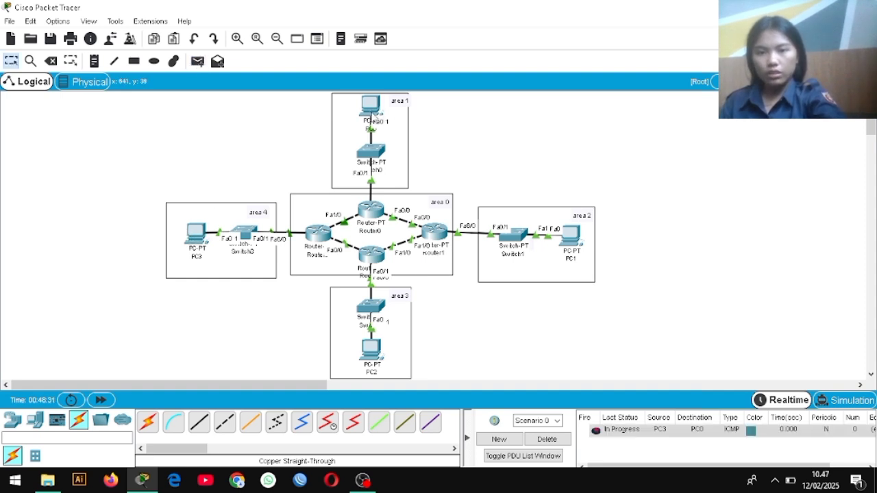
pyautogui.click(198, 61)
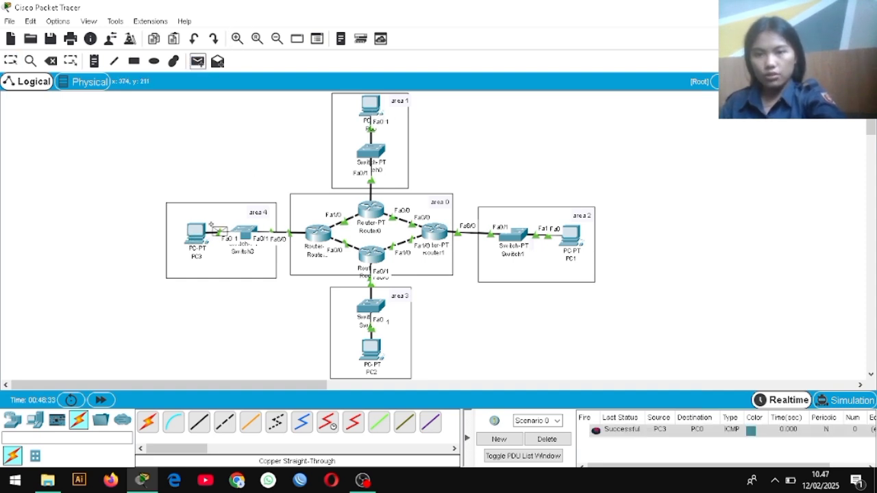
pyautogui.click(195, 230)
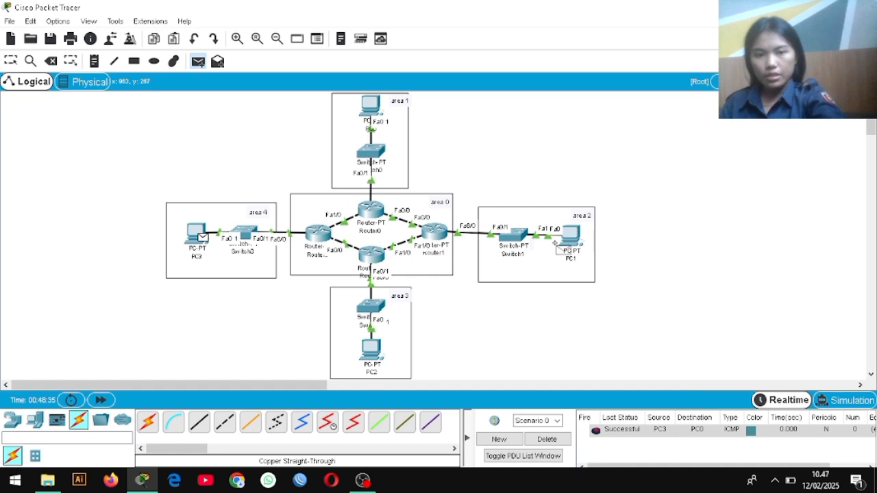
pyautogui.click(570, 235)
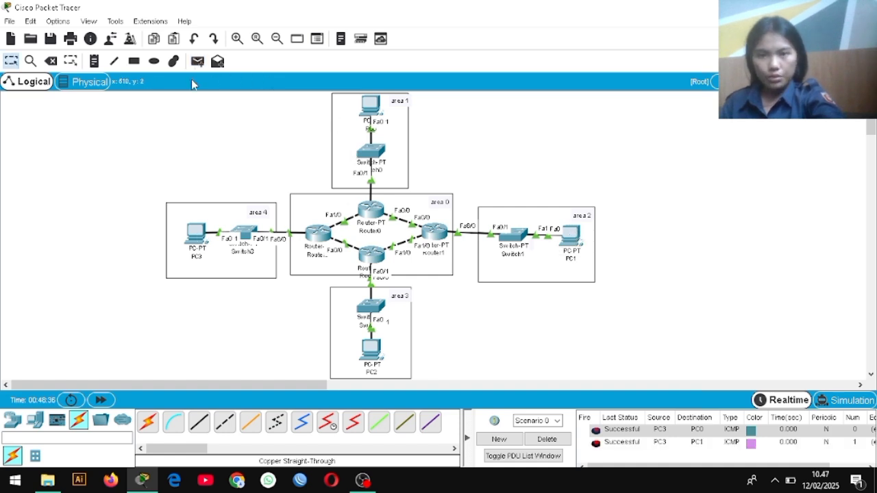
pyautogui.click(197, 61)
pyautogui.click(196, 233)
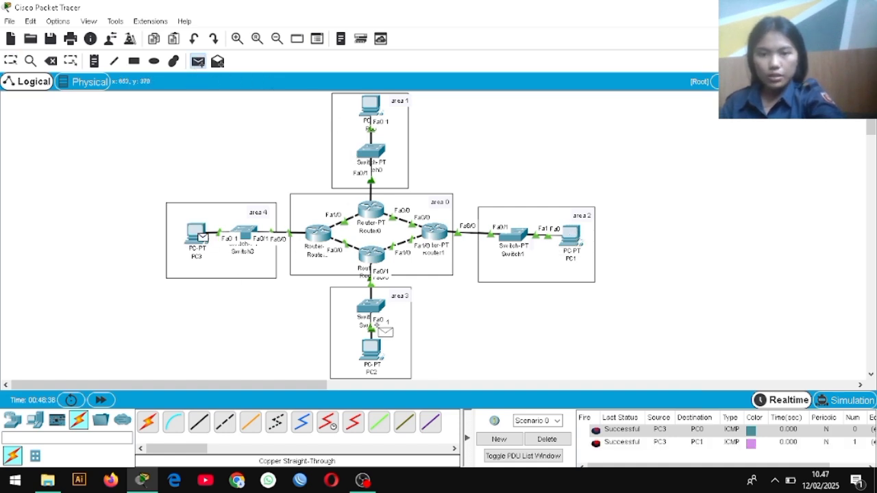
pyautogui.click(372, 349)
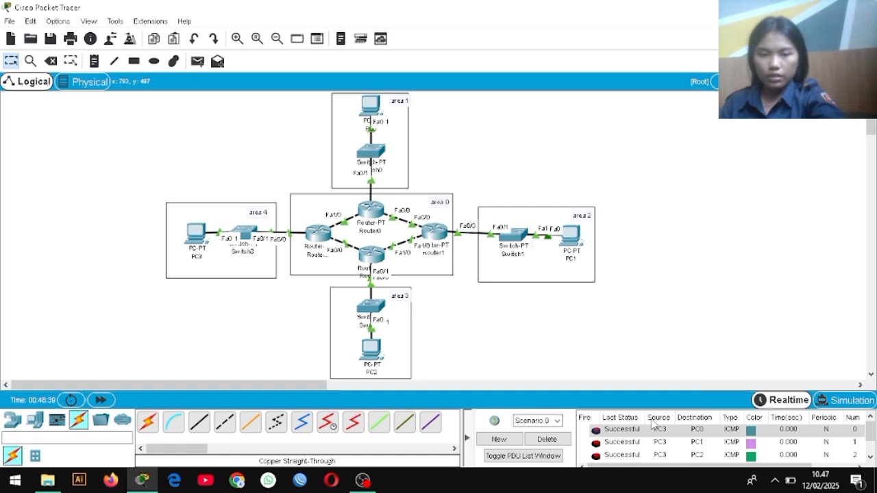
pyautogui.click(547, 439)
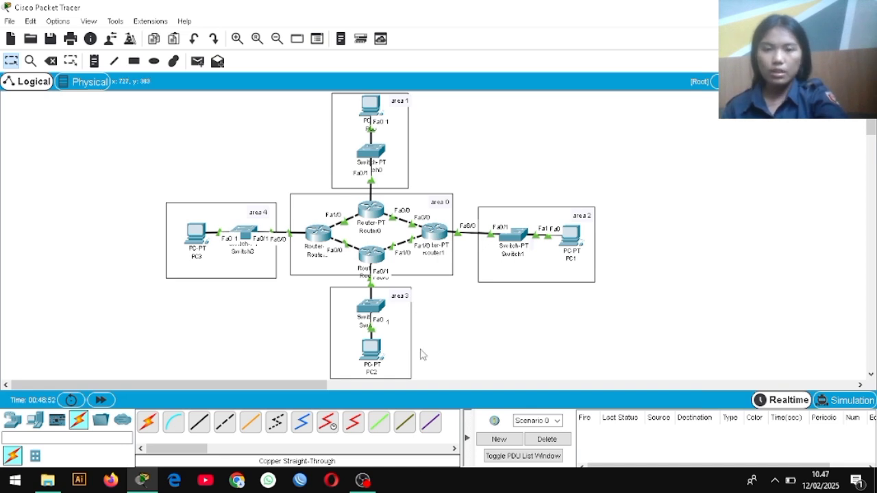
pyautogui.click(363, 481)
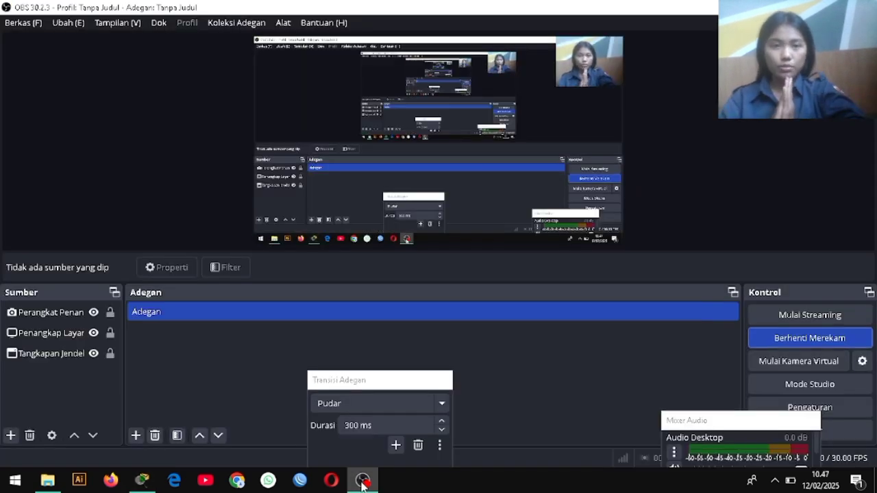